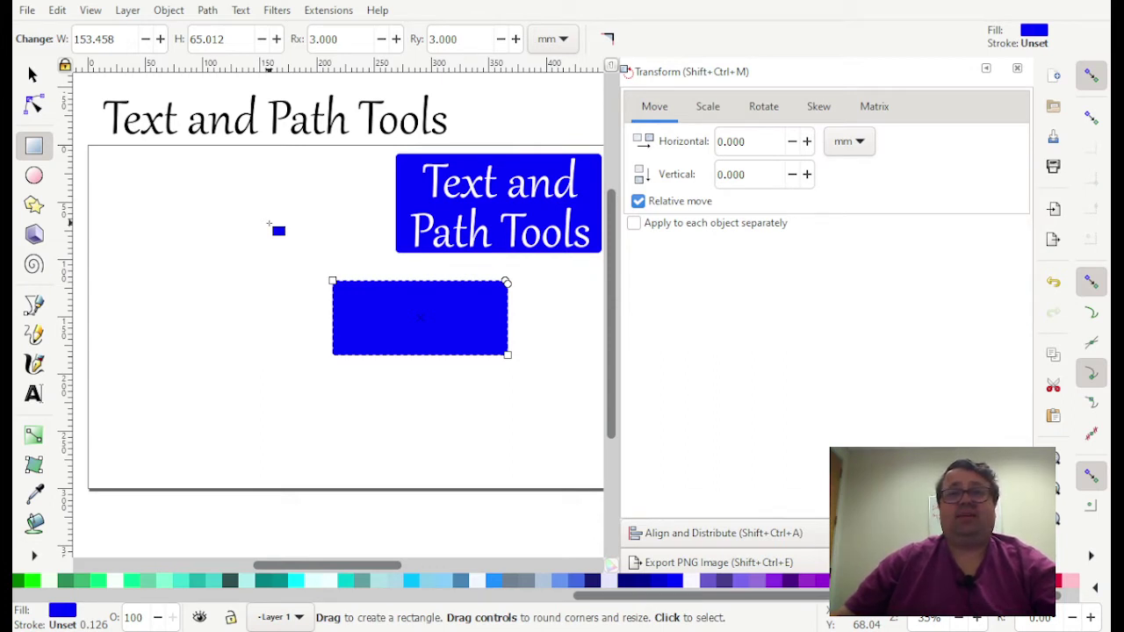
Move the blue rectangle to the page's upper left and enlarge it to about 180 × 133 mm.
{"action": "left_click", "coordinate": [32, 76]}
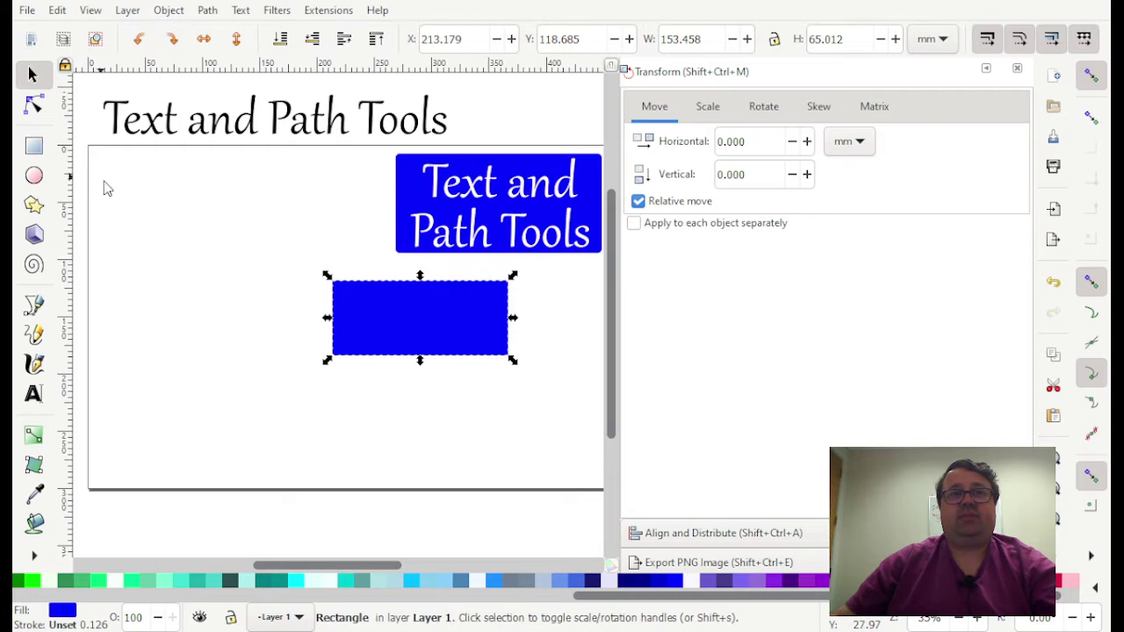
{"action": "left_click_drag", "start_coordinate": [410, 339], "coordinate": [276, 332]}
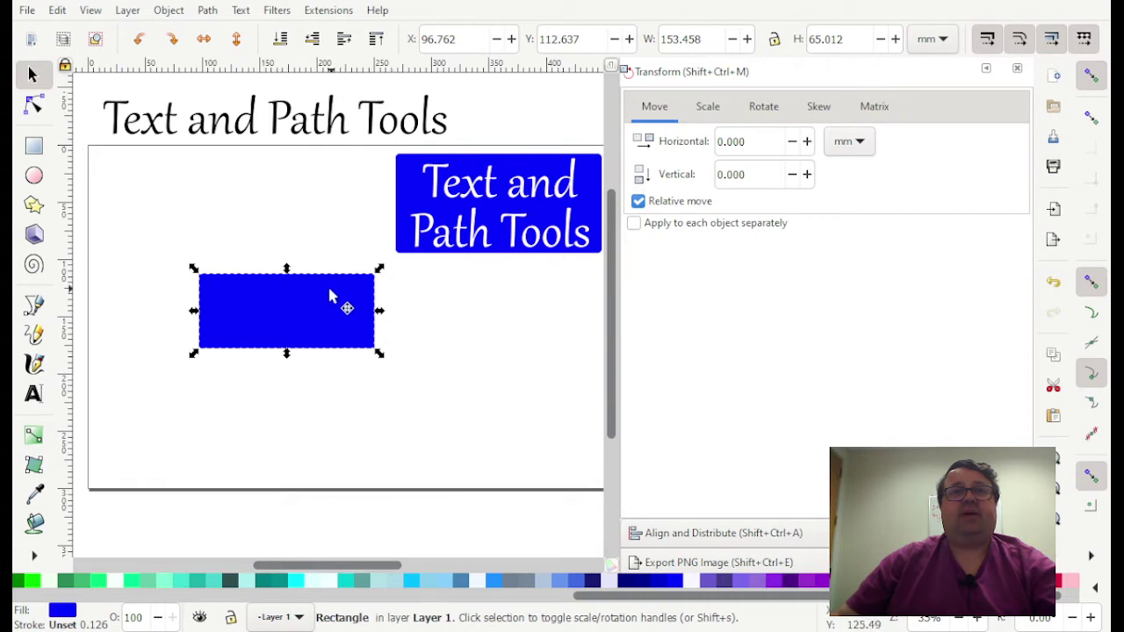
{"action": "left_click_drag", "start_coordinate": [299, 306], "coordinate": [257, 248]}
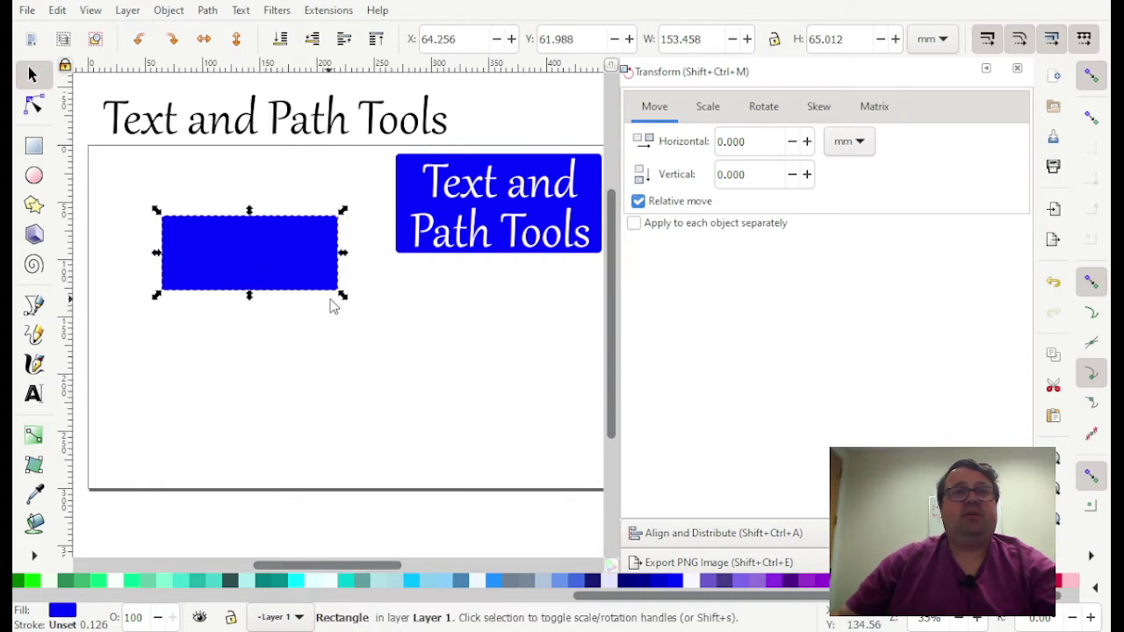
{"action": "left_click_drag", "start_coordinate": [343, 297], "coordinate": [367, 371]}
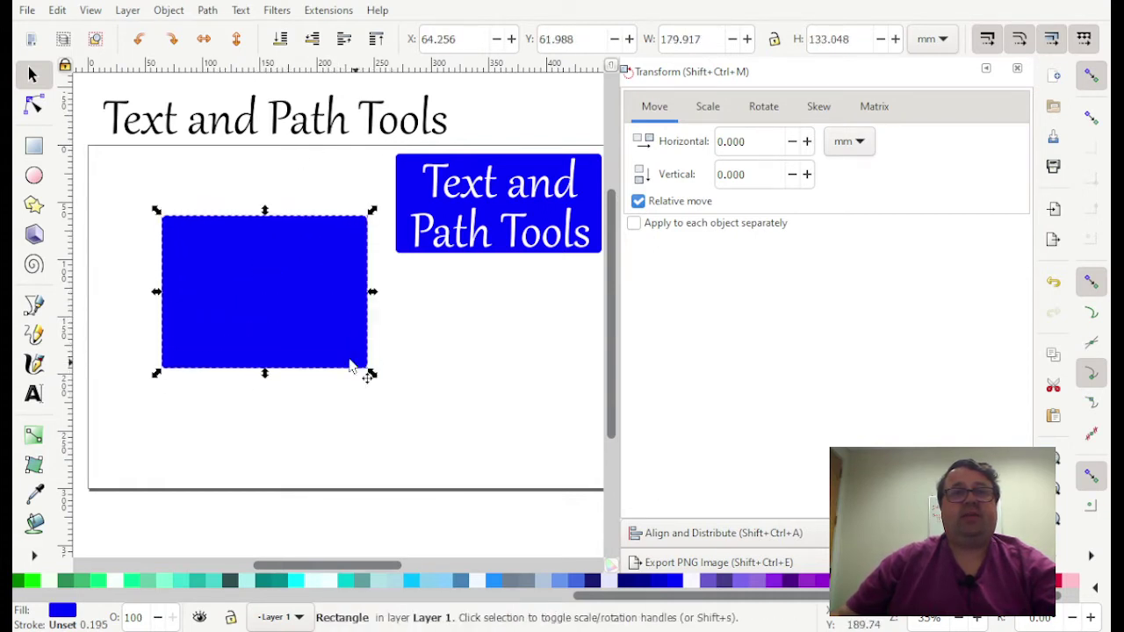
{"action": "mouse_move", "coordinate": [264, 296]}
{"action": "left_mouse_down"}
{"action": "mouse_move", "coordinate": [258, 336]}
{"action": "mouse_move", "coordinate": [258, 313]}
{"action": "left_mouse_up"}
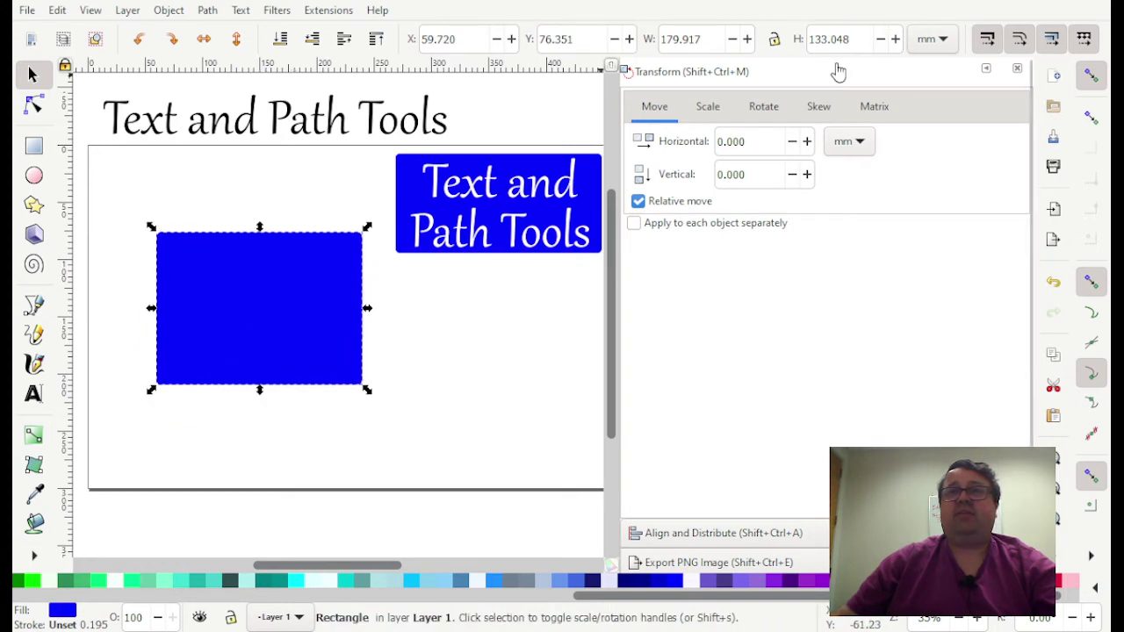
Lock proportions, switch units to inches, and set the rectangle to 6 in wide by 5 in tall.
{"action": "left_click", "coordinate": [773, 38]}
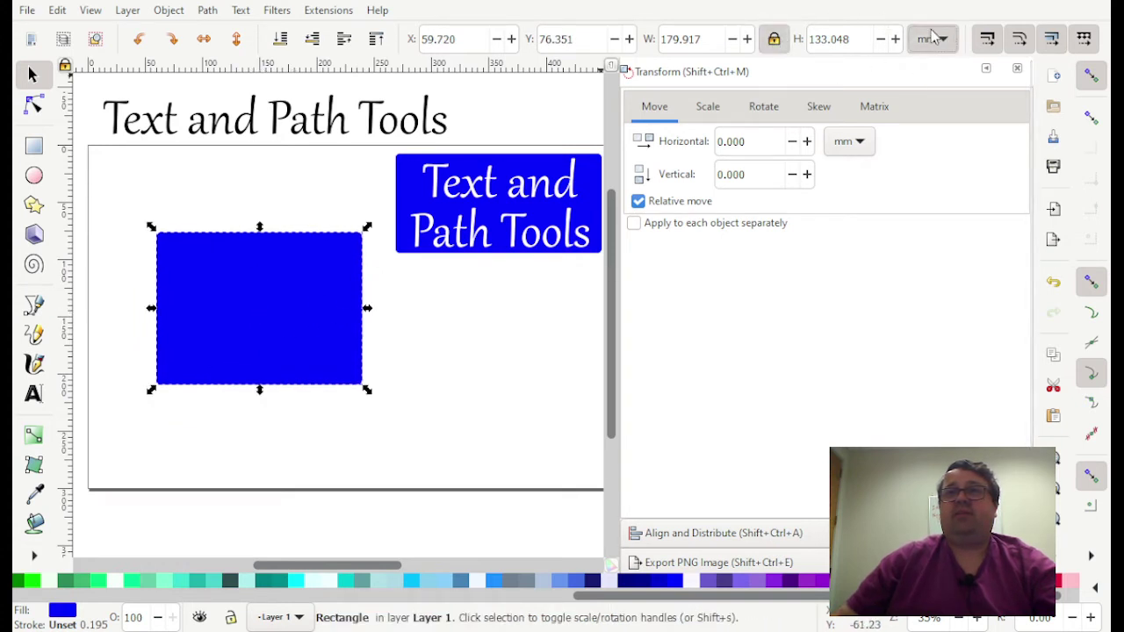
{"action": "left_click", "coordinate": [937, 13]}
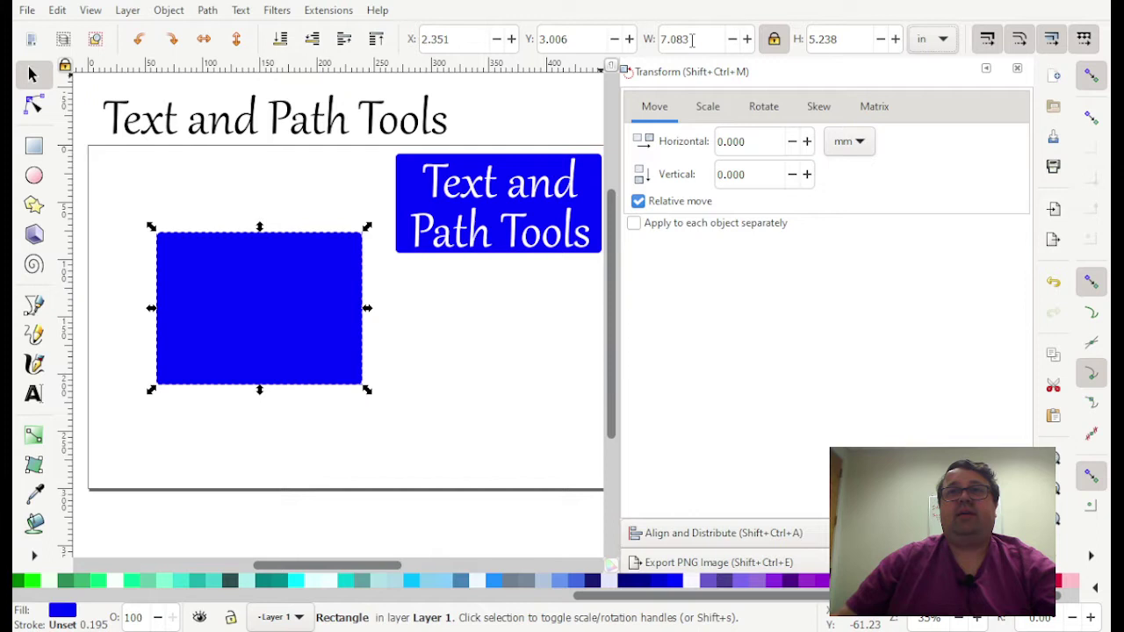
{"action": "double_click", "coordinate": [695, 41]}
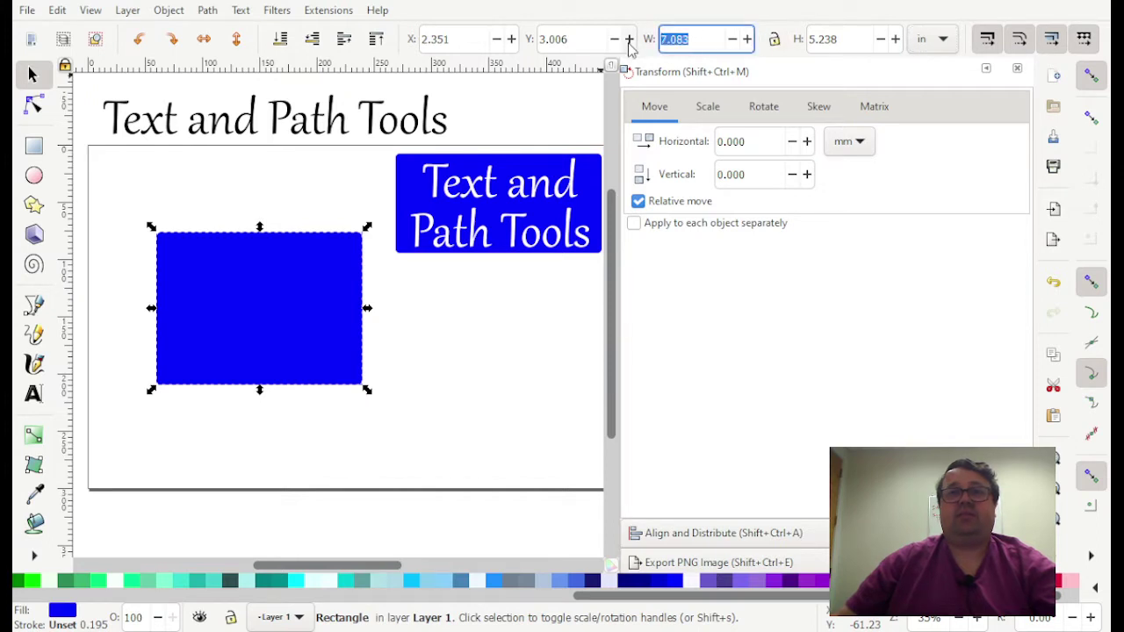
{"action": "type", "text": "6"}
{"action": "left_click", "coordinate": [829, 39]}
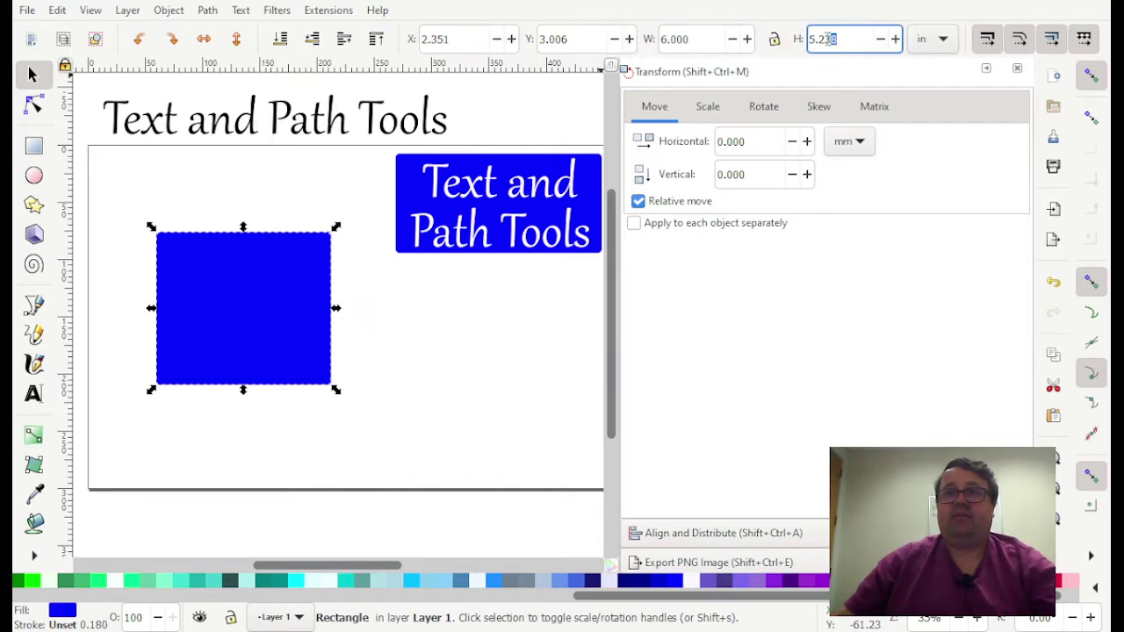
{"action": "type", "text": "5"}
{"action": "key", "text": "Return"}
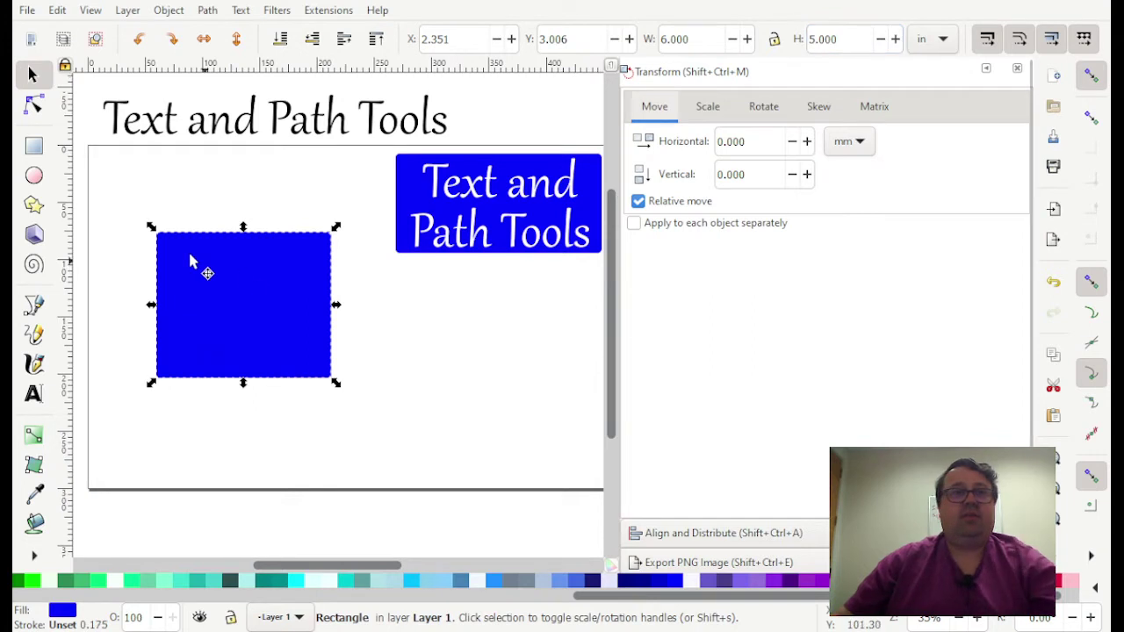
Type the two-line text Shar's Home beside the rectangle.
{"action": "left_click", "coordinate": [33, 395]}
{"action": "left_click", "coordinate": [382, 353]}
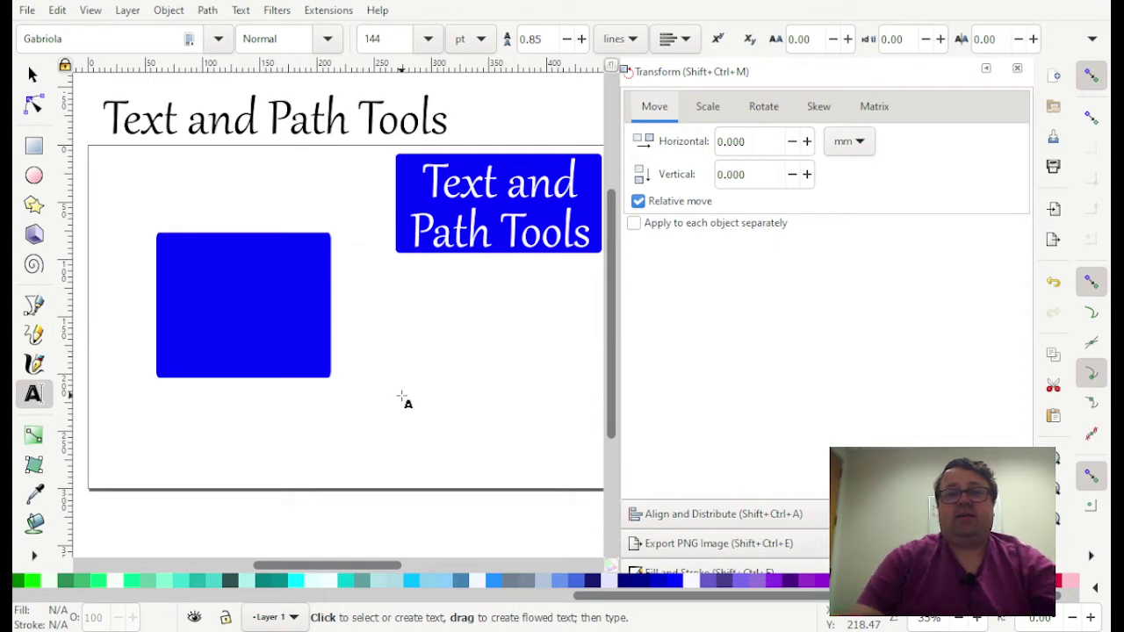
{"action": "type", "text": "Shar's"}
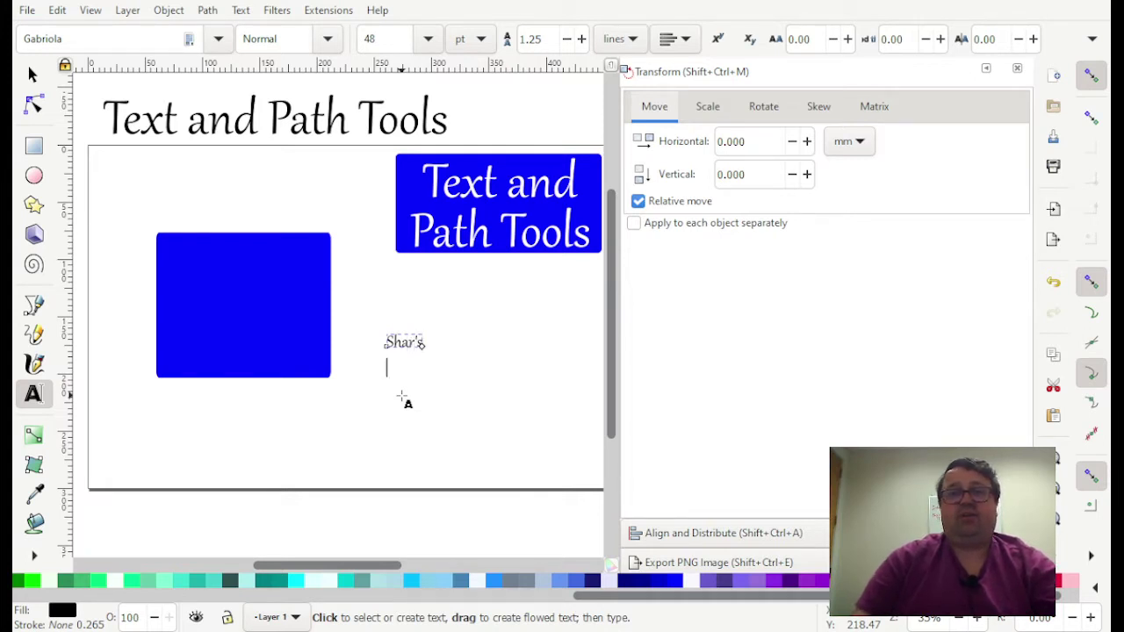
{"action": "type", "text": "Home"}
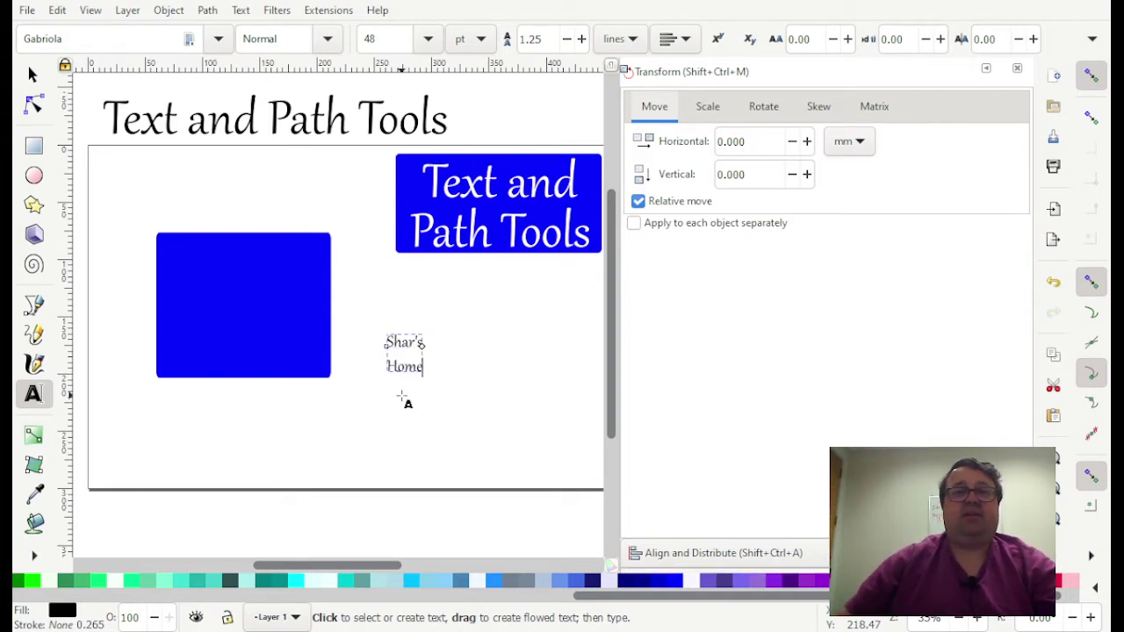
Make the text Impact 144 pt, centre-aligned, and move it onto the blue rectangle.
{"action": "left_click_drag", "start_coordinate": [424, 367], "coordinate": [372, 341]}
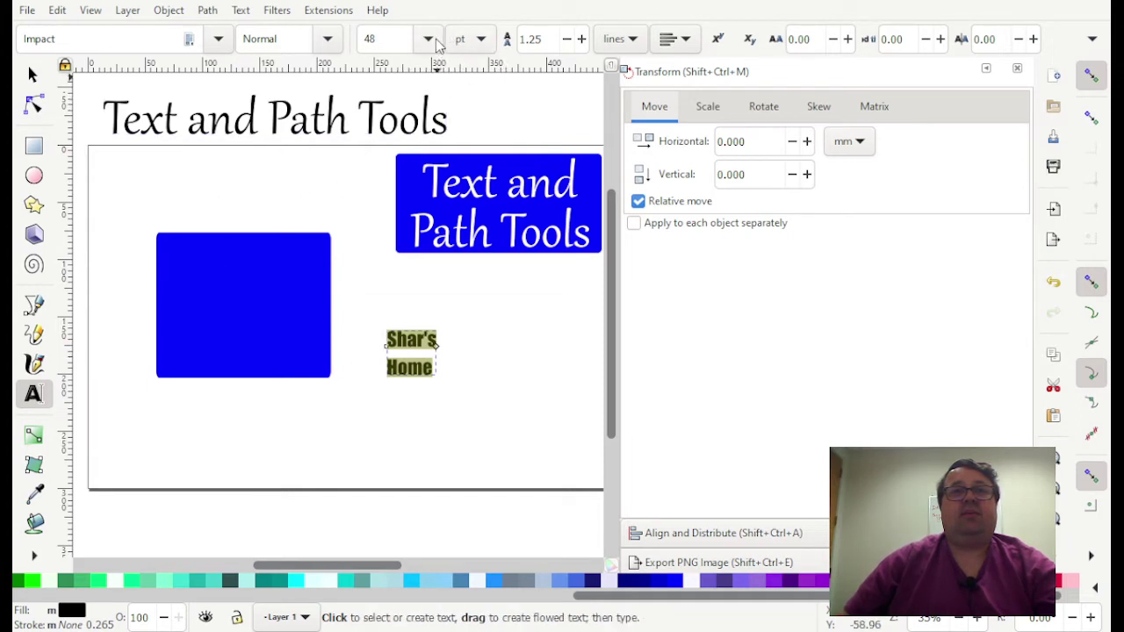
{"action": "left_click", "coordinate": [424, 586]}
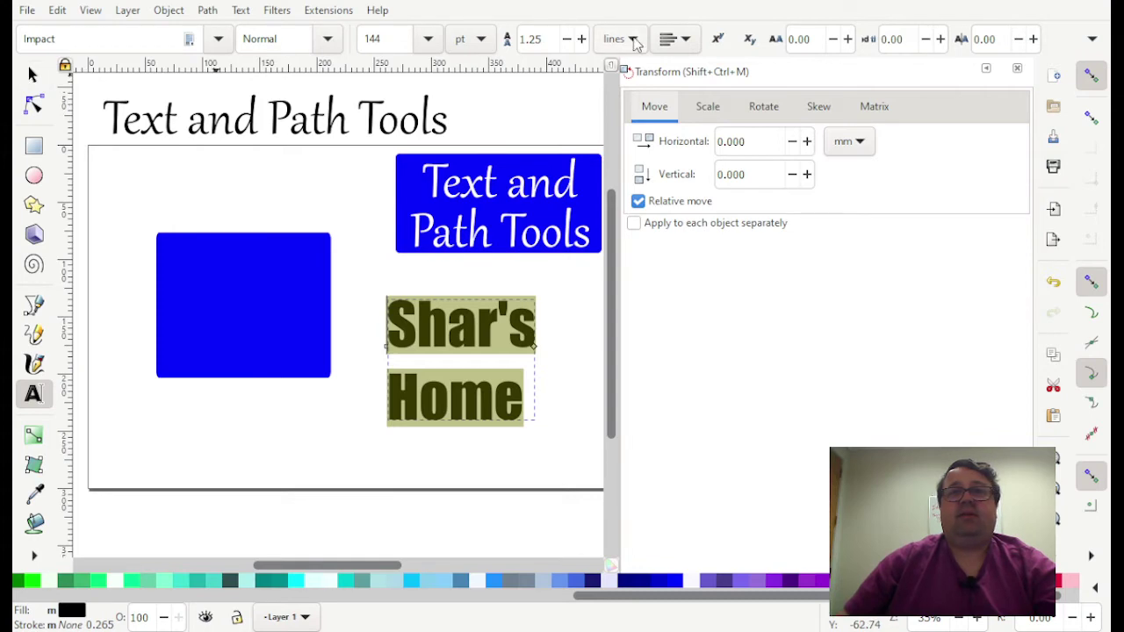
{"action": "left_click", "coordinate": [681, 81]}
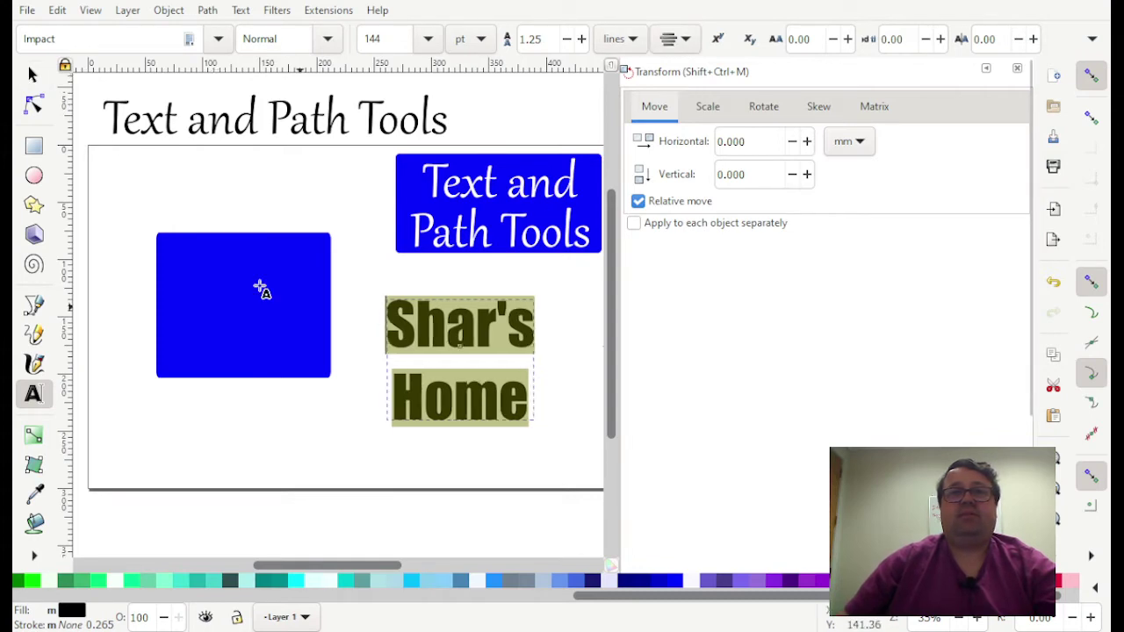
{"action": "left_click", "coordinate": [32, 77]}
{"action": "left_click_drag", "start_coordinate": [477, 329], "coordinate": [234, 264]}
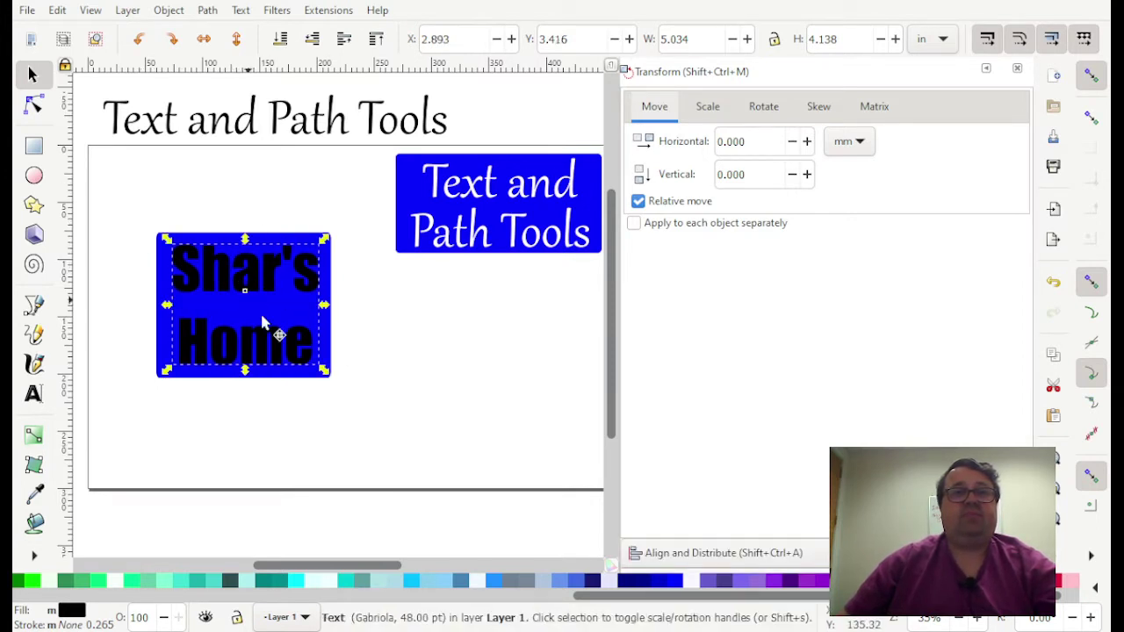
Clear the selection, then select just the Shar's Home text object.
{"action": "left_click", "coordinate": [271, 421]}
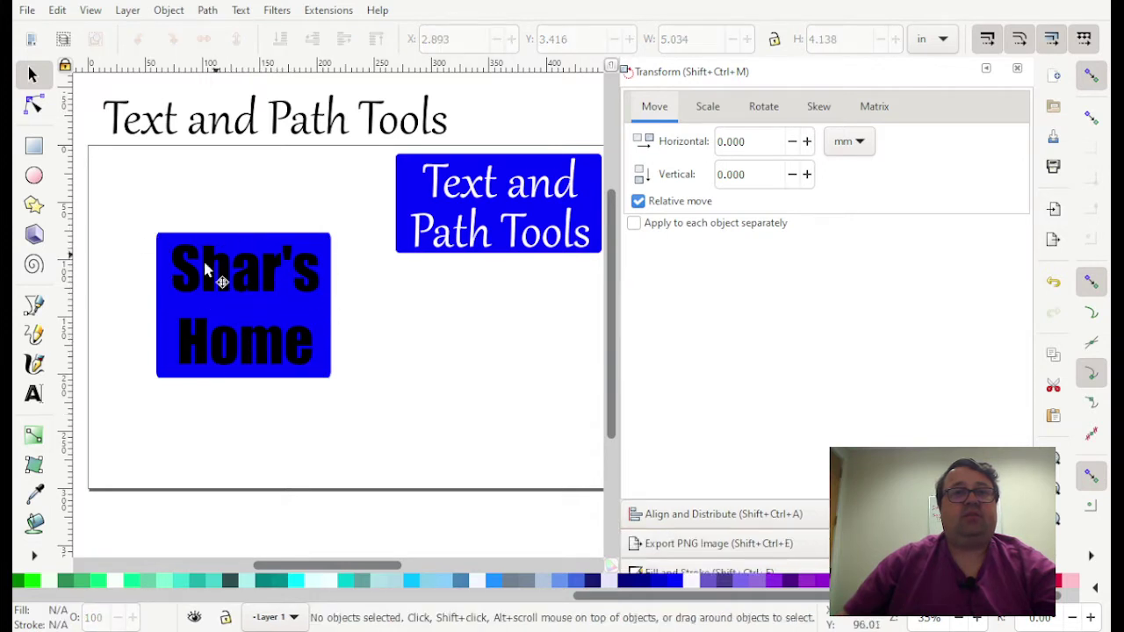
{"action": "left_click", "coordinate": [249, 268]}
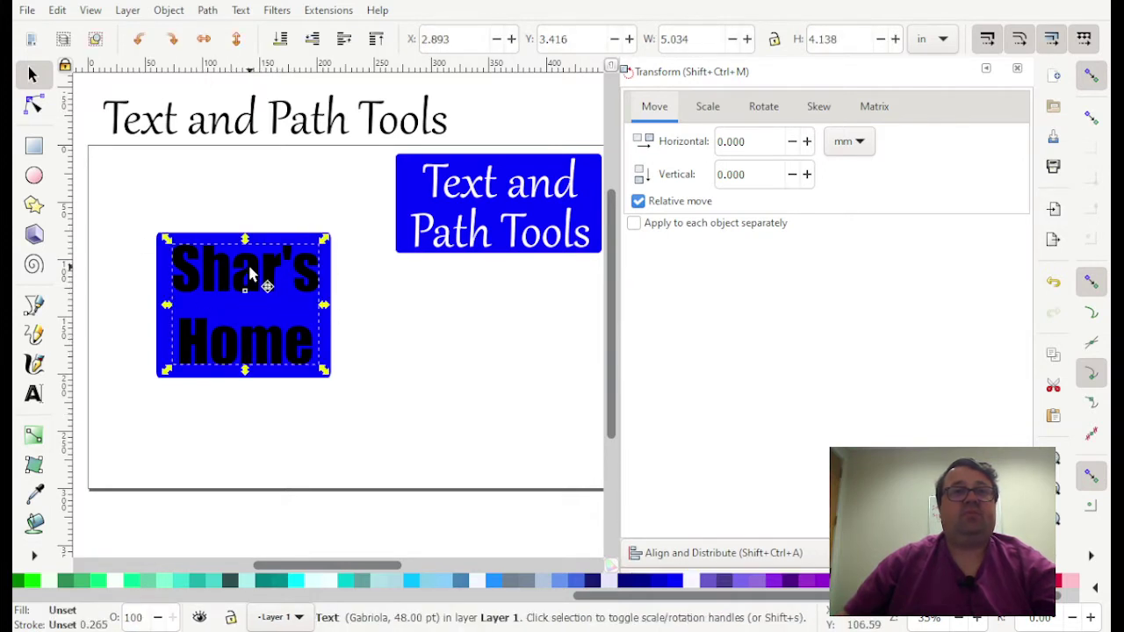
Convert the text to paths, ungroup the letters and union them into one path.
{"action": "left_click", "coordinate": [279, 39]}
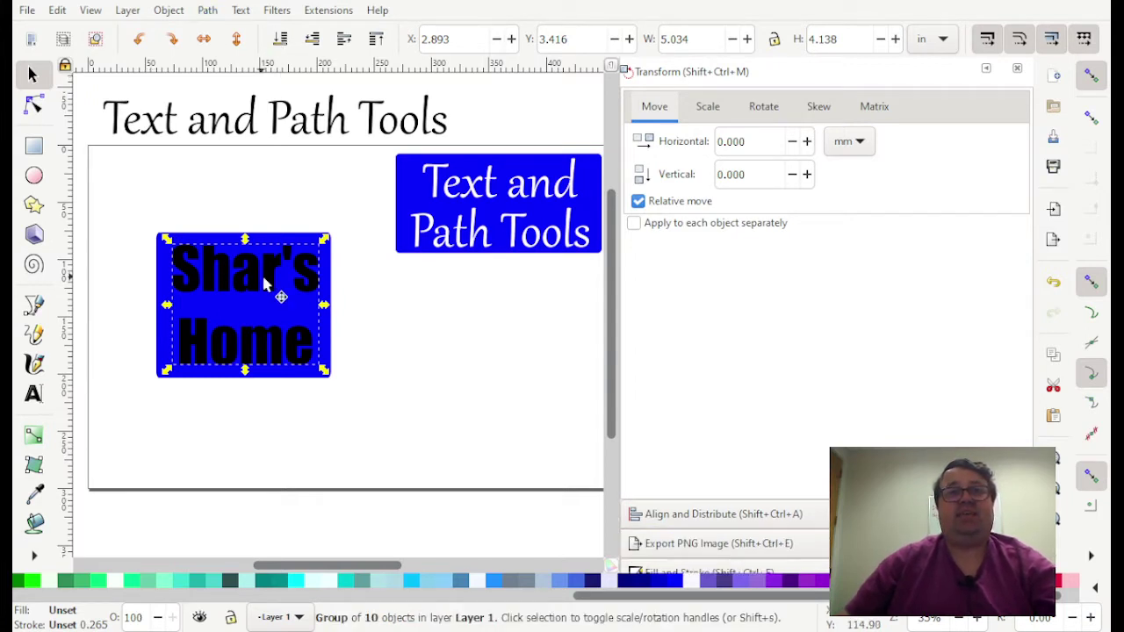
{"action": "key", "text": "ctrl+shift+g"}
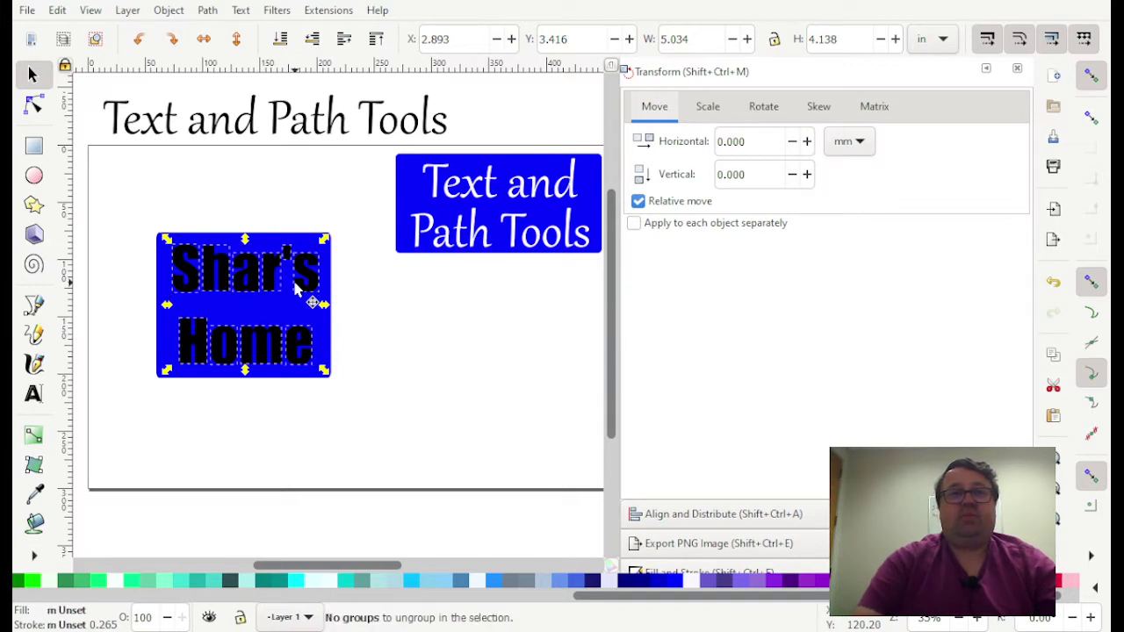
{"action": "left_click", "coordinate": [206, 11]}
{"action": "left_click", "coordinate": [231, 104]}
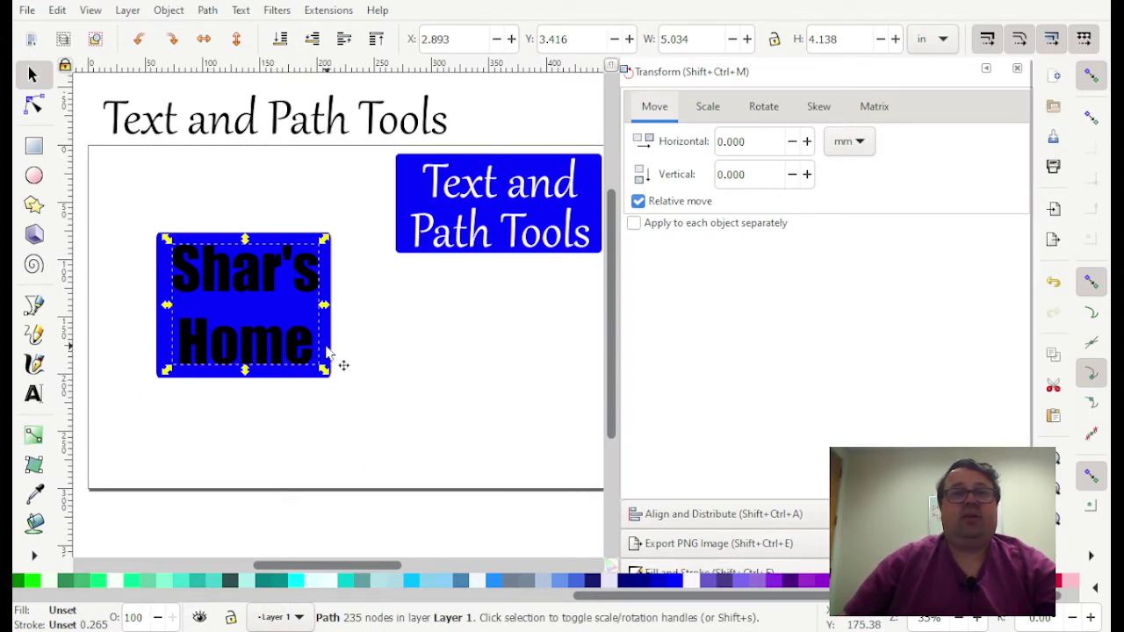
Subtract the lettering from the blue rectangle with Path > Difference.
{"action": "key", "text": "shift"}
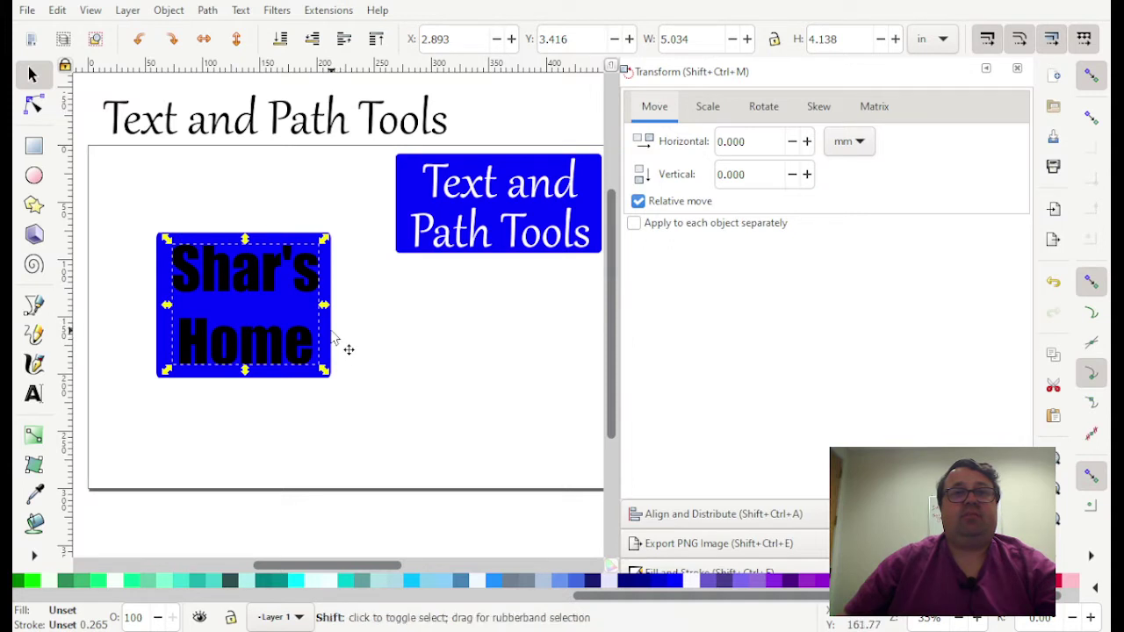
{"action": "left_click", "coordinate": [331, 336], "text": "shift"}
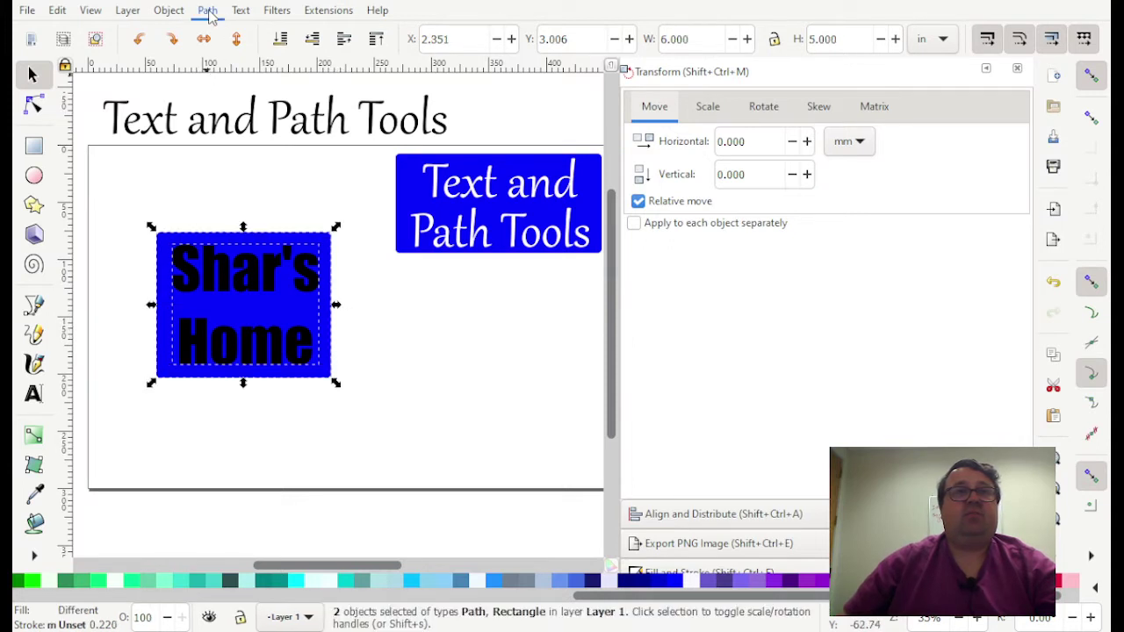
{"action": "key", "text": "ctrl+minus"}
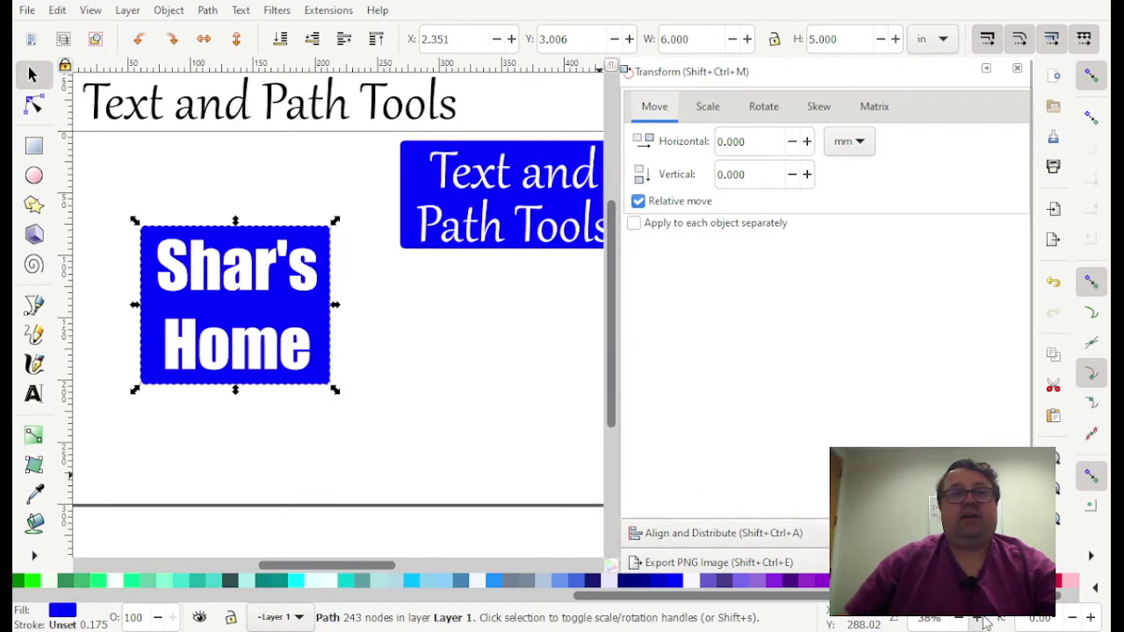
{"action": "scroll", "coordinate": [986, 622], "scroll_direction": "up", "scroll_amount": 5}
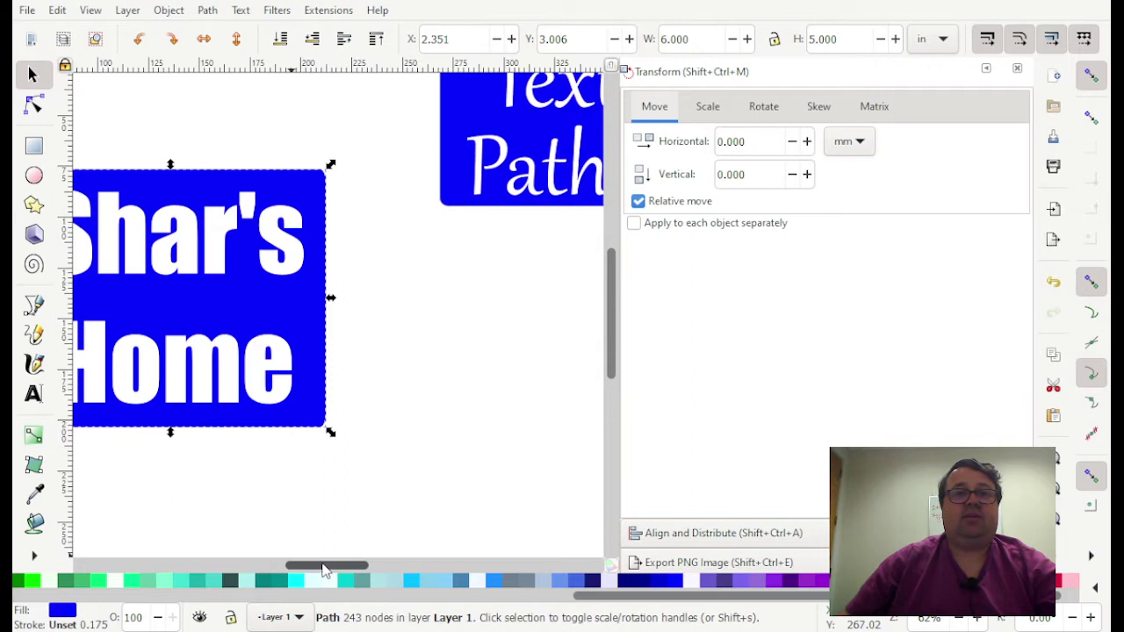
{"action": "left_click_drag", "start_coordinate": [307, 564], "coordinate": [287, 564]}
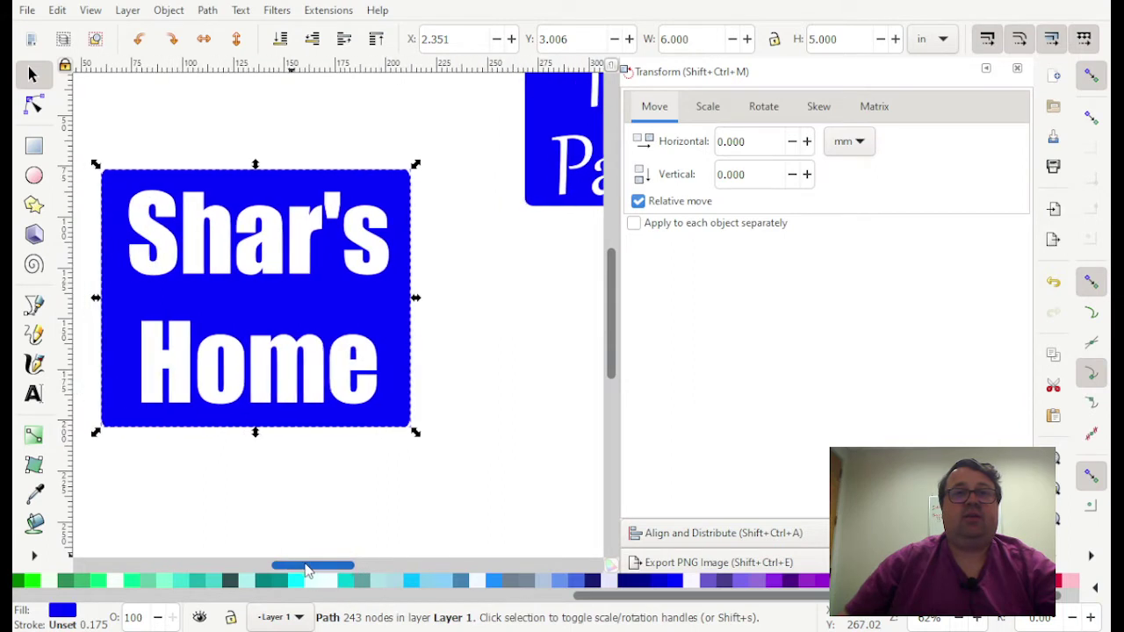
Give the sign an outline and set its stroke width to 0.126 in Fill and Stroke.
{"action": "left_click", "coordinate": [34, 585], "text": "shift"}
{"action": "left_click", "coordinate": [70, 625]}
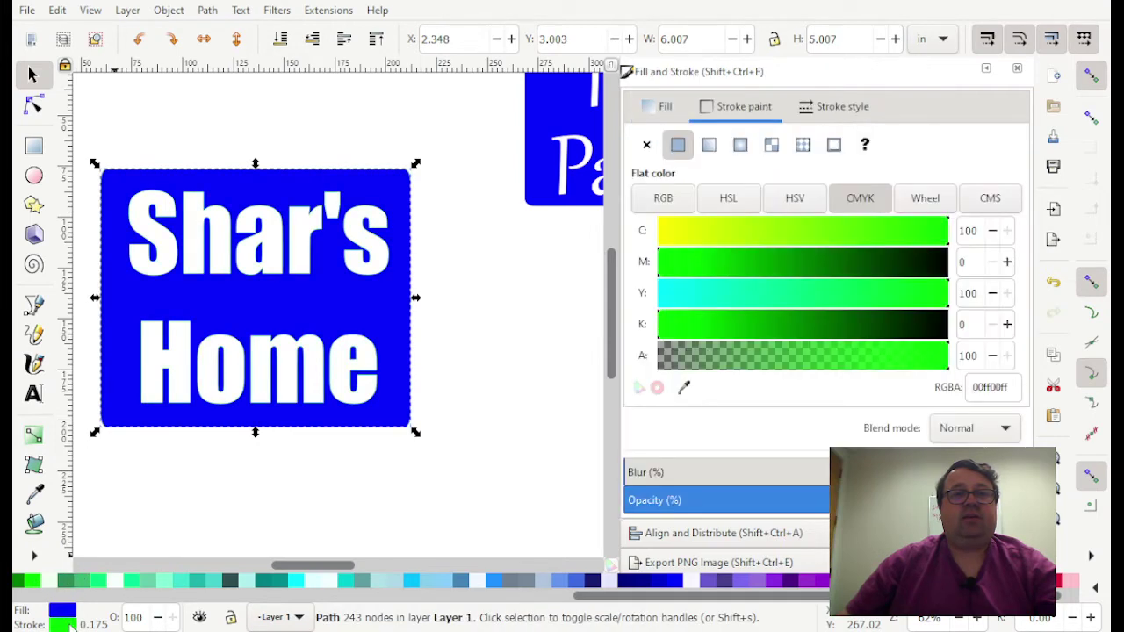
{"action": "left_click", "coordinate": [840, 106]}
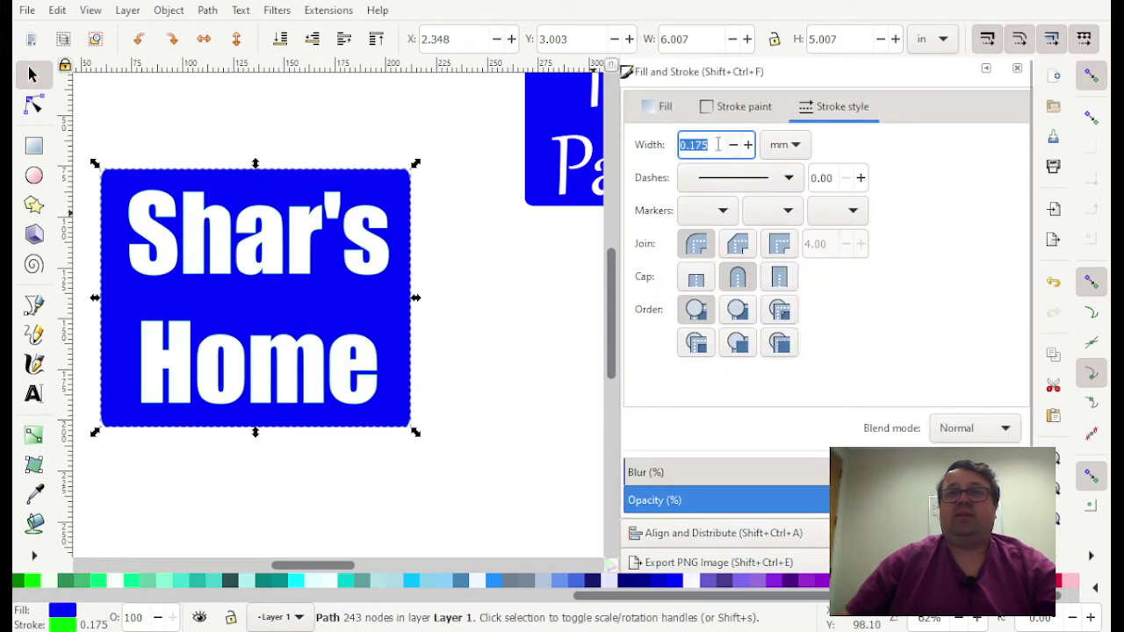
{"action": "type", "text": "."}
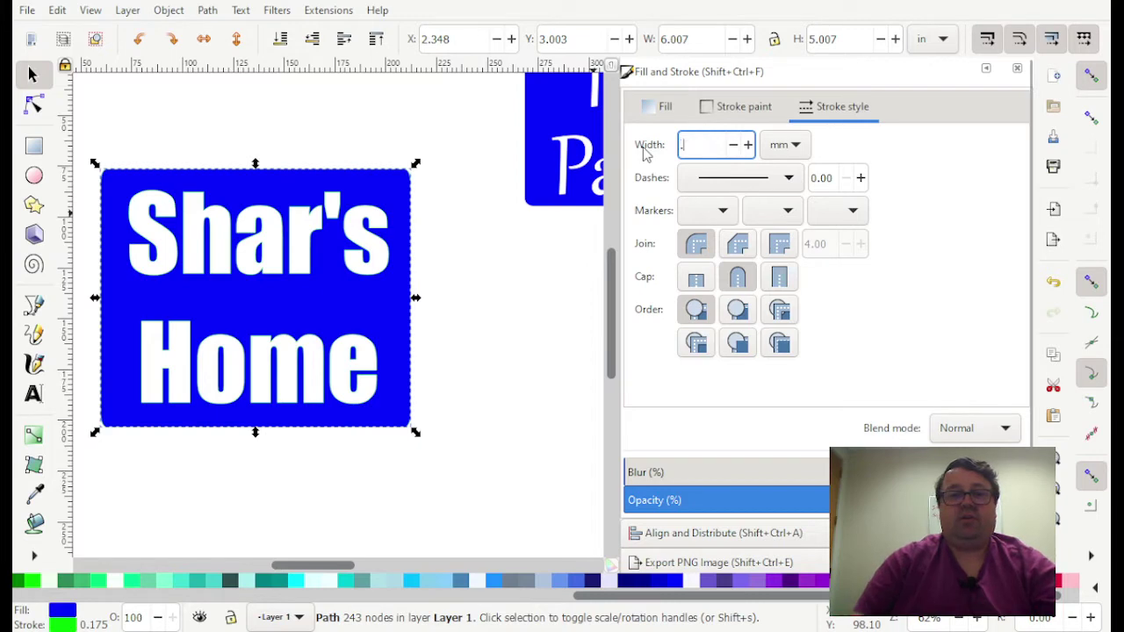
{"action": "type", "text": "126"}
{"action": "key", "text": "Return"}
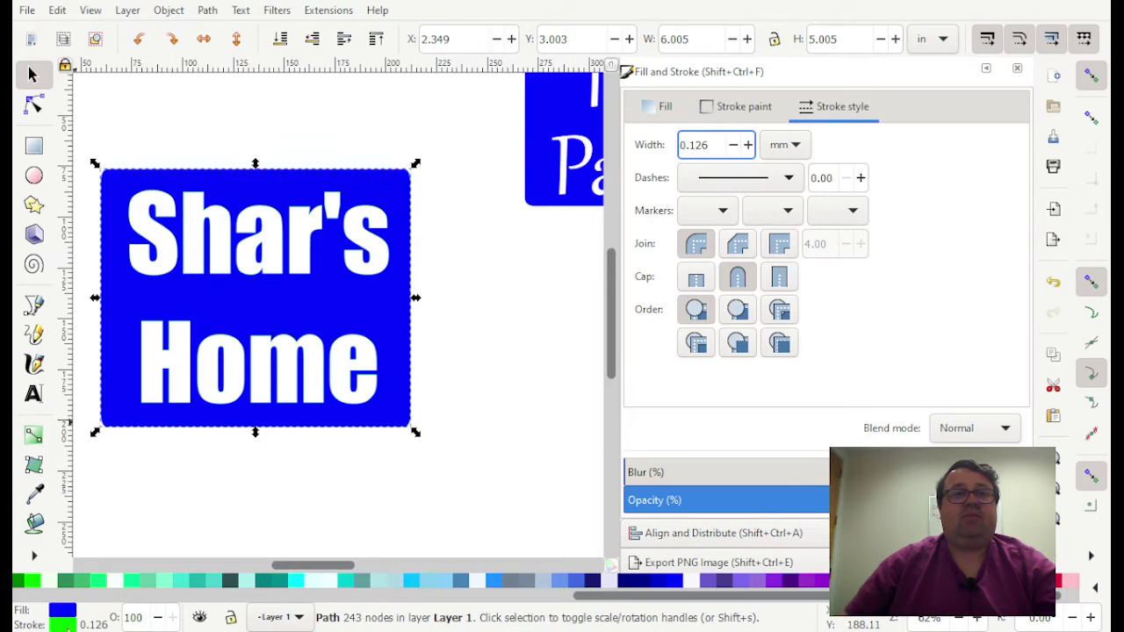
Remove the fill, make the stroke red and set its width to 0.5 mm.
{"action": "left_click_drag", "start_coordinate": [314, 564], "coordinate": [280, 565]}
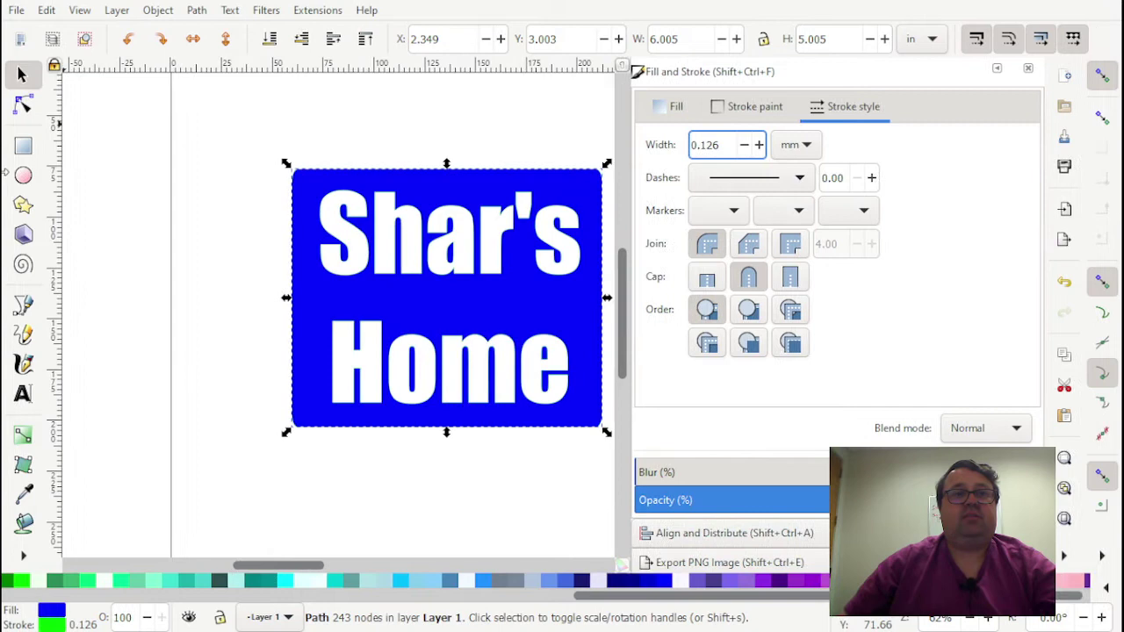
{"action": "left_click", "coordinate": [64, 597]}
{"action": "left_click_drag", "start_coordinate": [63, 597], "coordinate": [5, 593]}
{"action": "left_click", "coordinate": [8, 583]}
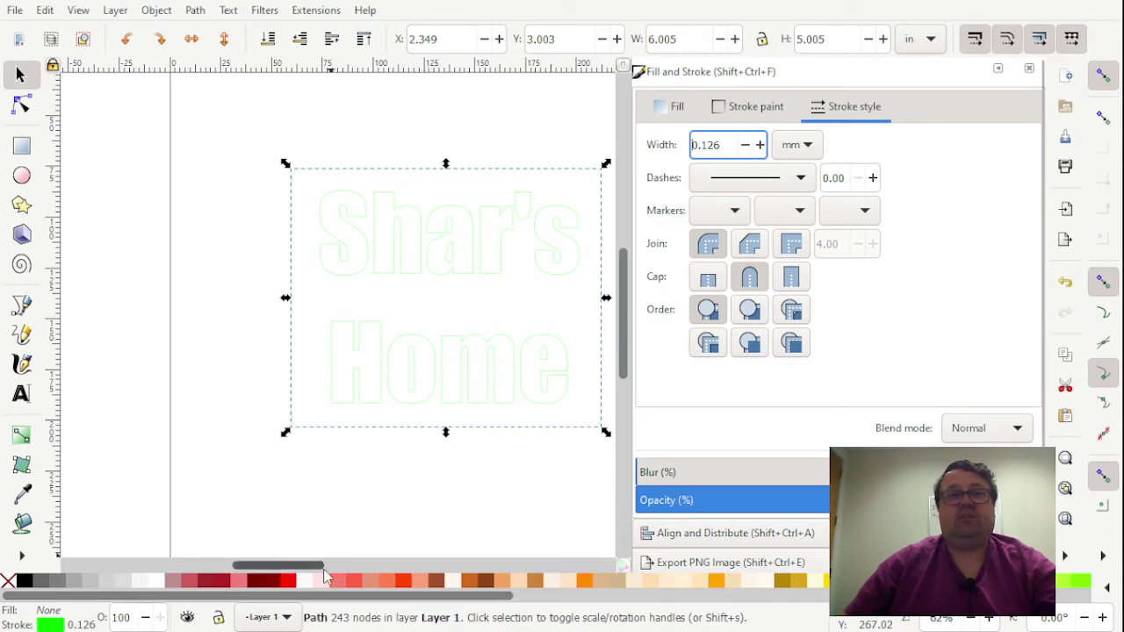
{"action": "left_click", "coordinate": [290, 583], "text": "shift"}
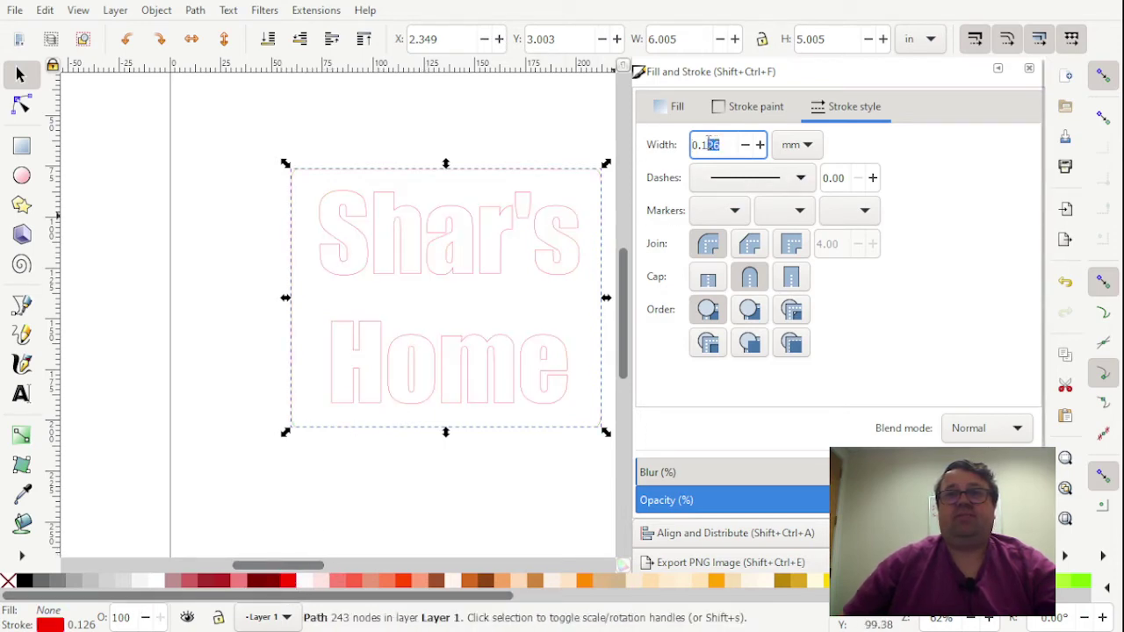
{"action": "type", "text": "5"}
{"action": "key", "text": "Return"}
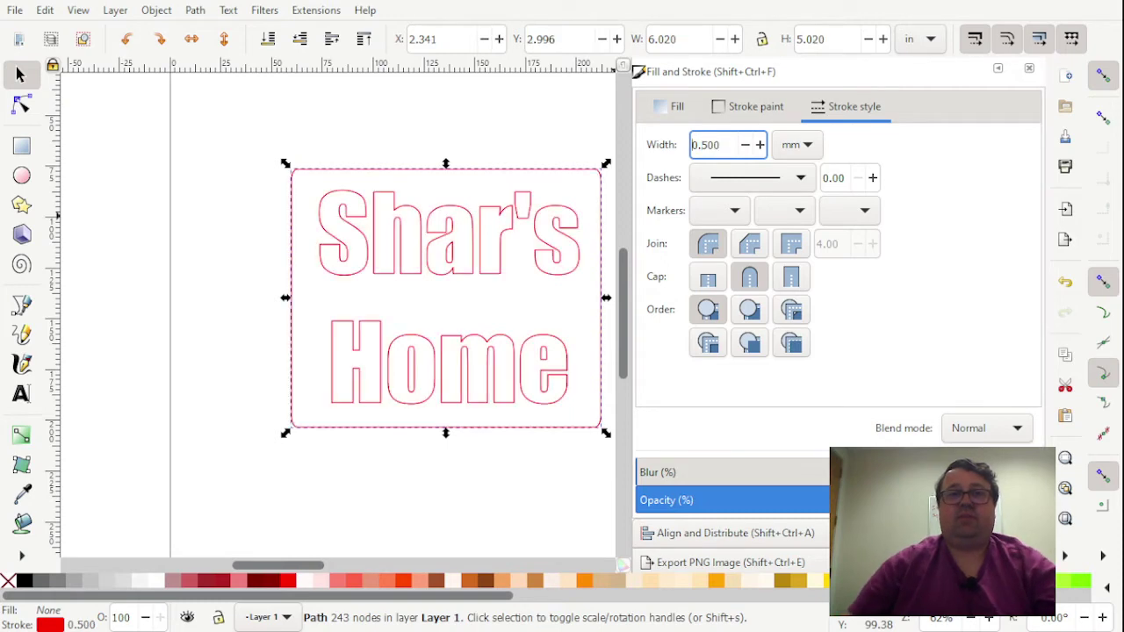
Zoom in on the 'a' and delete the short segment at its base to open the outline.
{"action": "left_click_drag", "start_coordinate": [279, 564], "coordinate": [296, 564]}
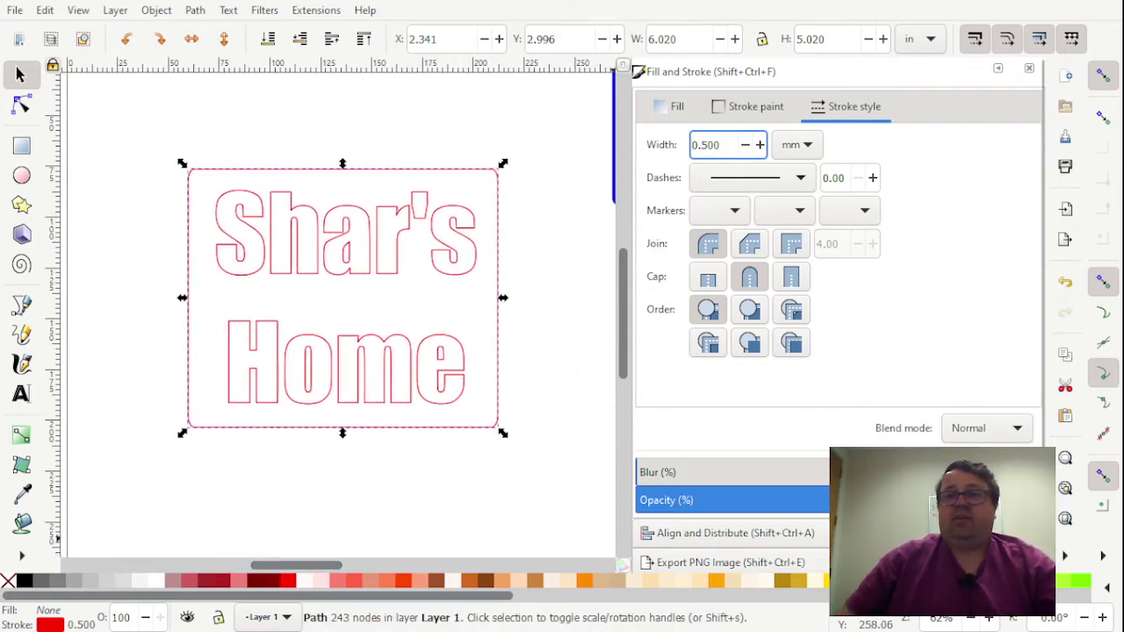
{"action": "left_click", "coordinate": [991, 622]}
{"action": "left_click", "coordinate": [991, 622]}
{"action": "left_click", "coordinate": [990, 621]}
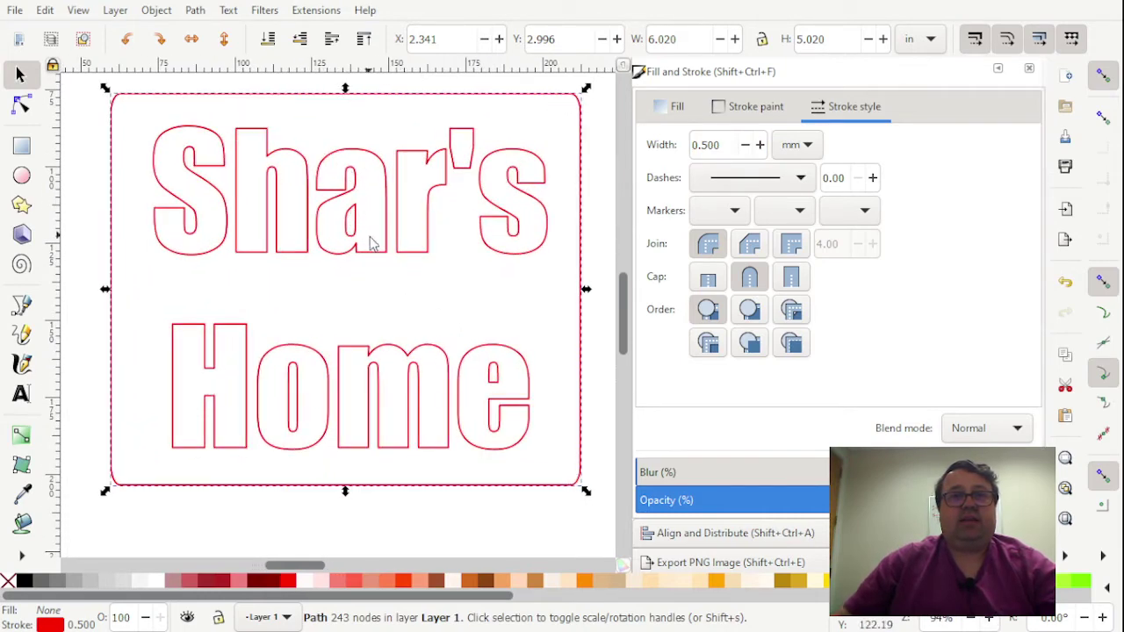
{"action": "left_click", "coordinate": [991, 621]}
{"action": "left_click", "coordinate": [991, 621]}
{"action": "left_click", "coordinate": [991, 622]}
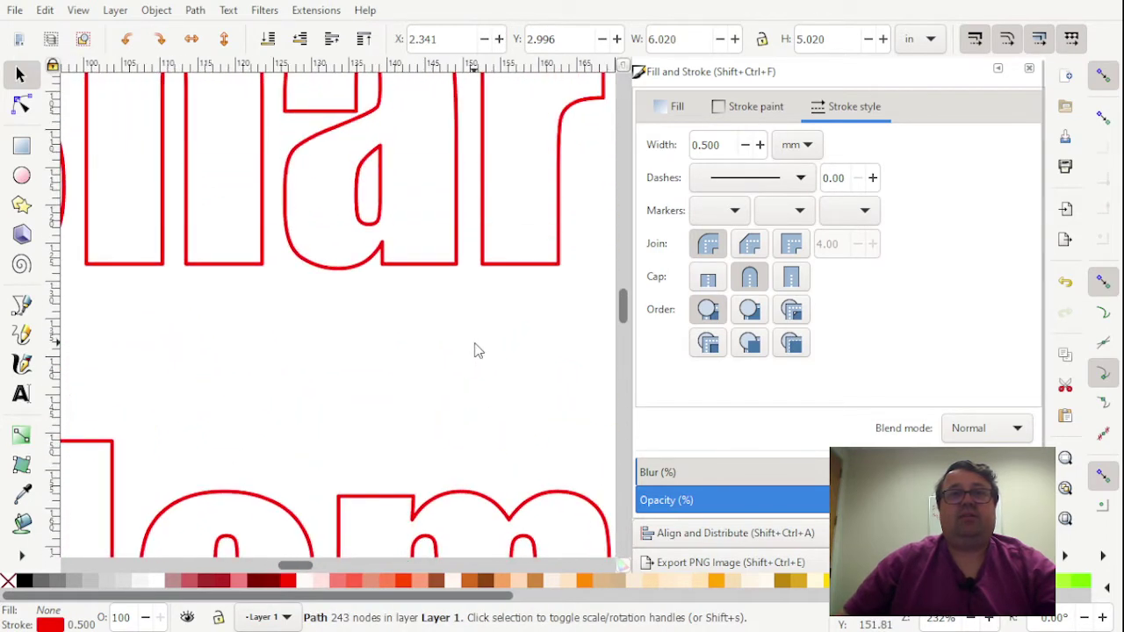
{"action": "scroll", "coordinate": [474, 352], "scroll_direction": "up", "scroll_amount": 2}
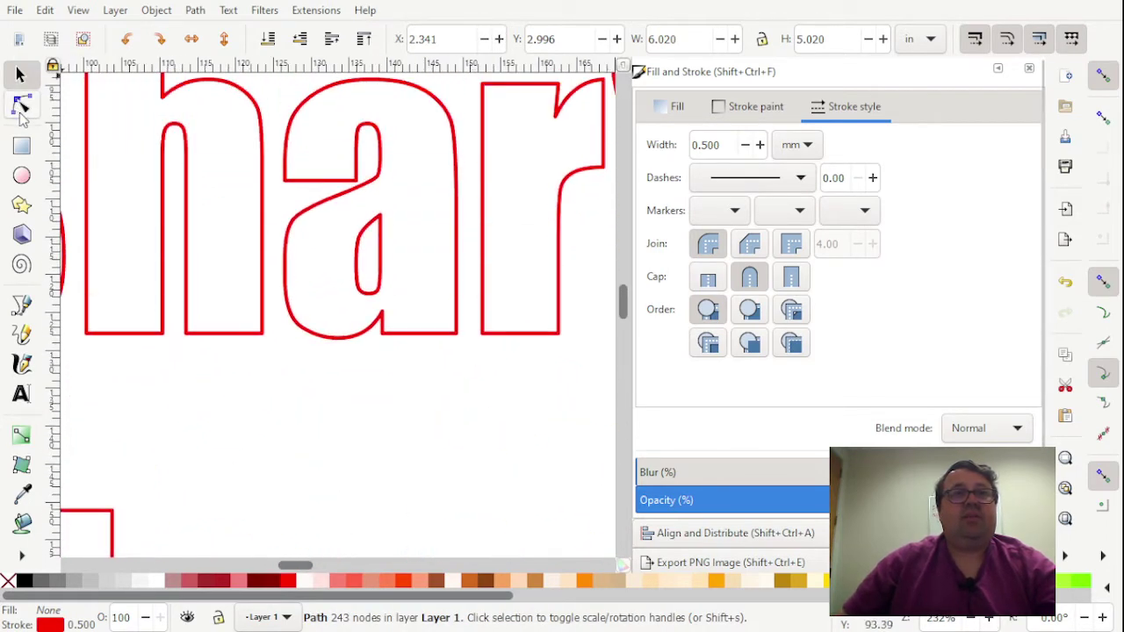
{"action": "left_click", "coordinate": [22, 105]}
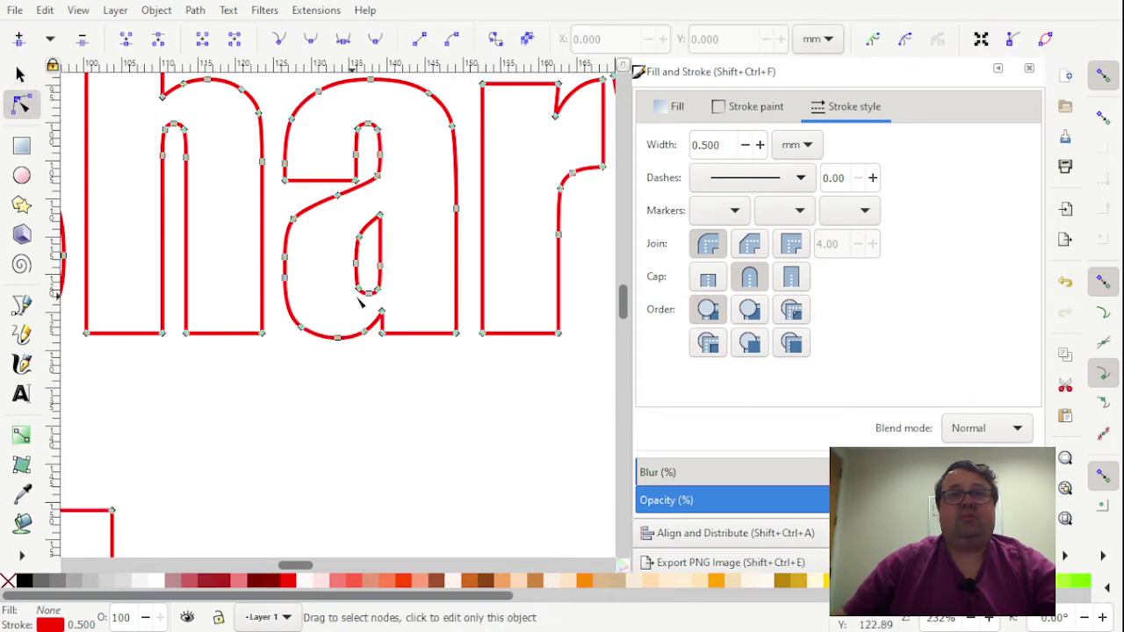
{"action": "left_click", "coordinate": [990, 622]}
{"action": "left_click", "coordinate": [990, 621]}
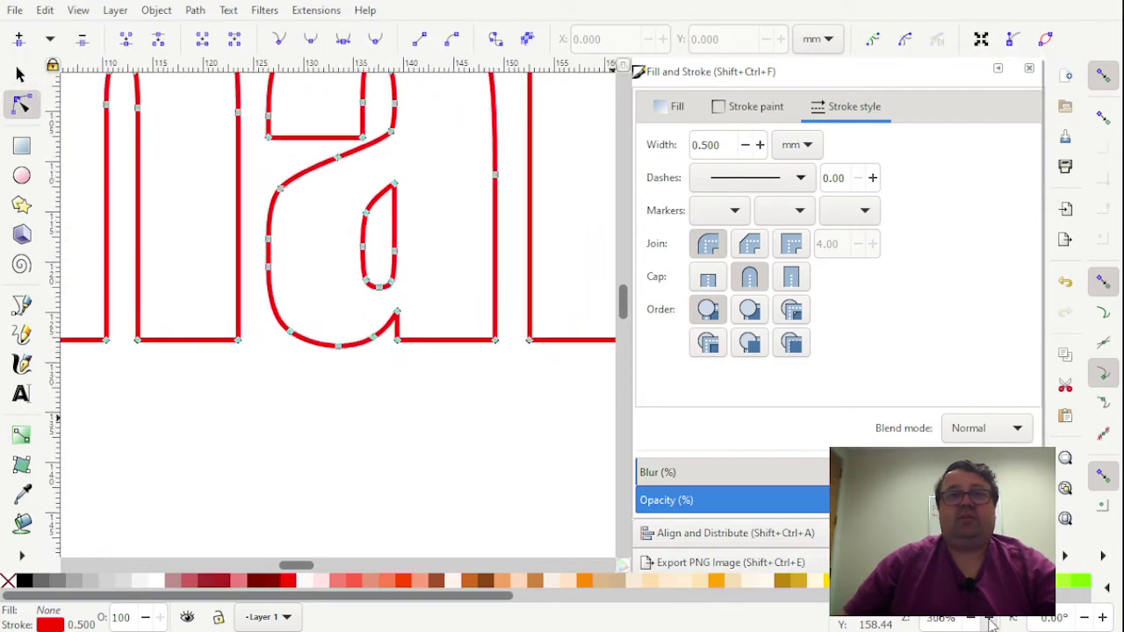
{"action": "left_click", "coordinate": [390, 332]}
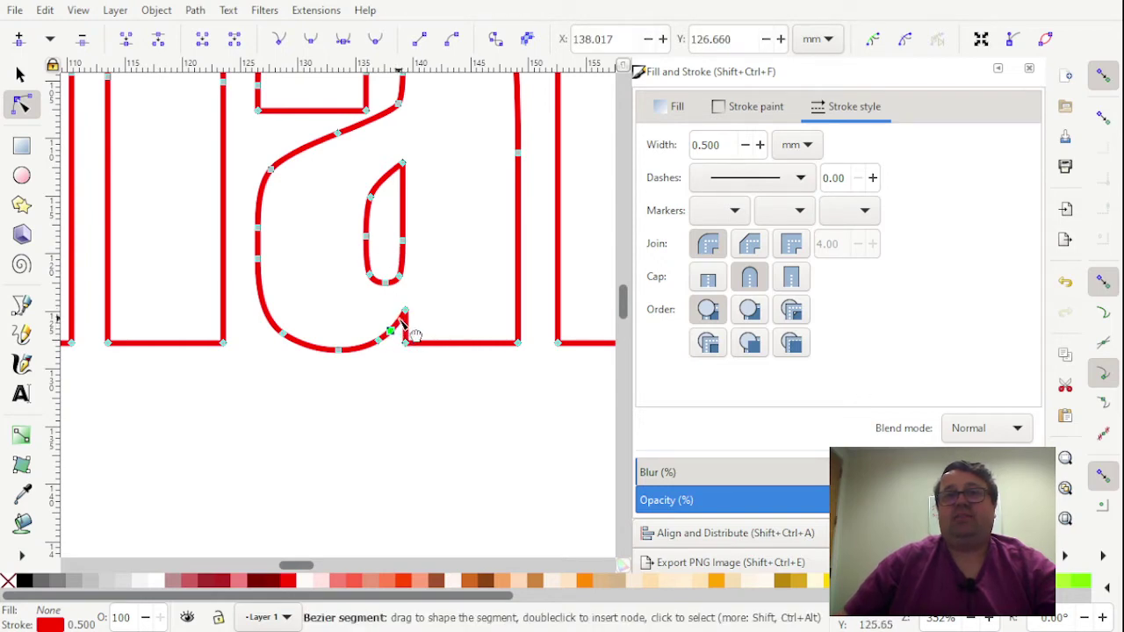
{"action": "left_click", "coordinate": [413, 335]}
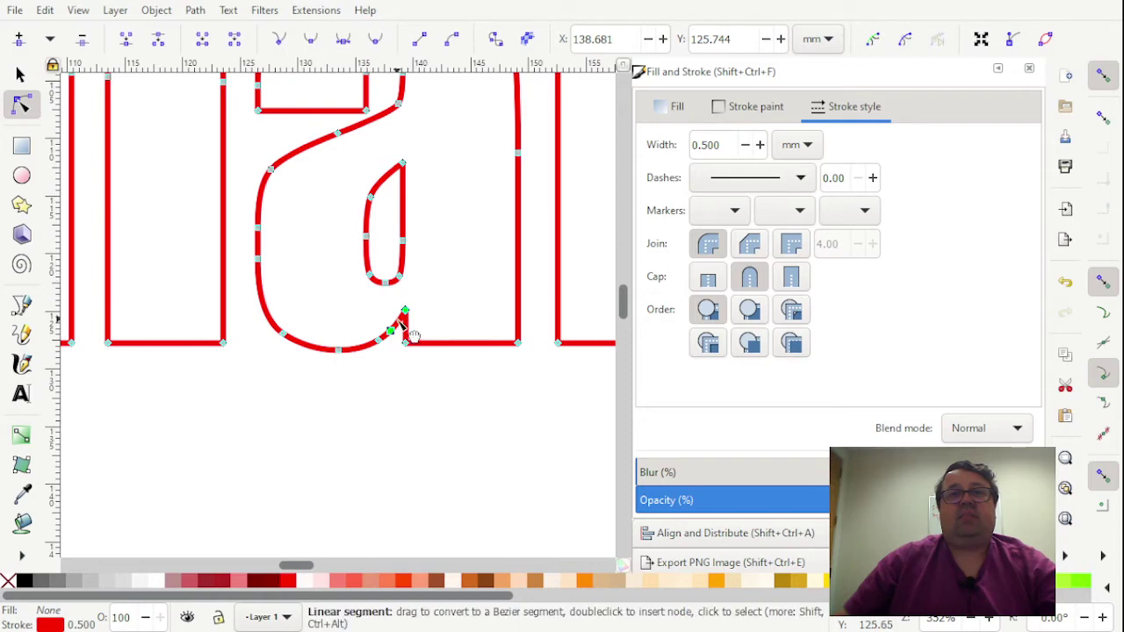
{"action": "left_click_drag", "start_coordinate": [411, 336], "coordinate": [414, 337]}
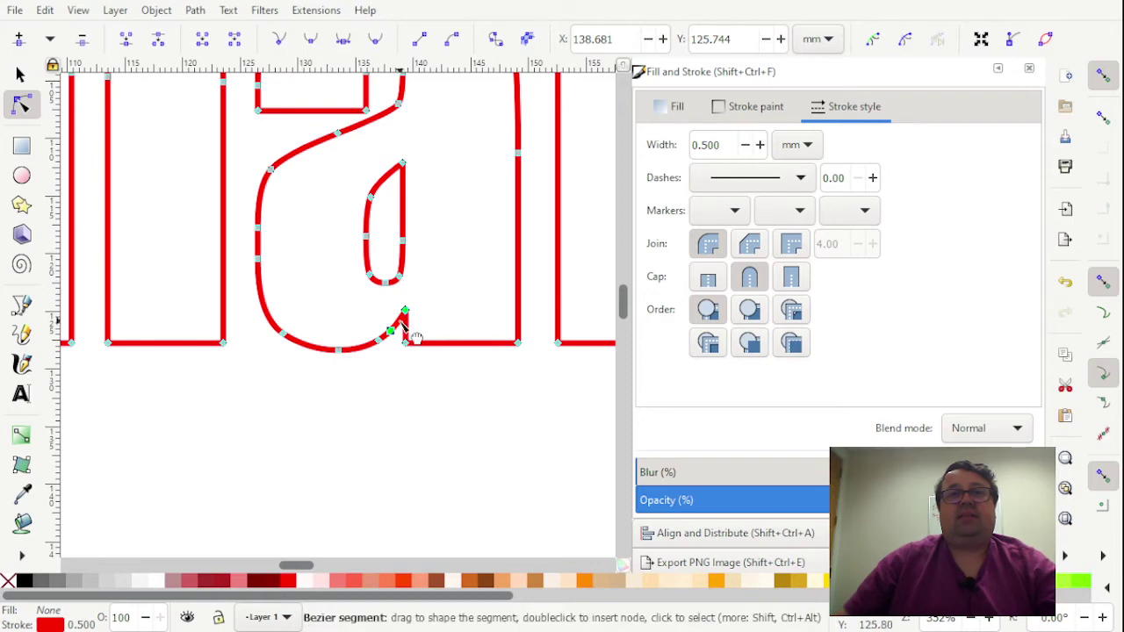
{"action": "left_click", "coordinate": [235, 43]}
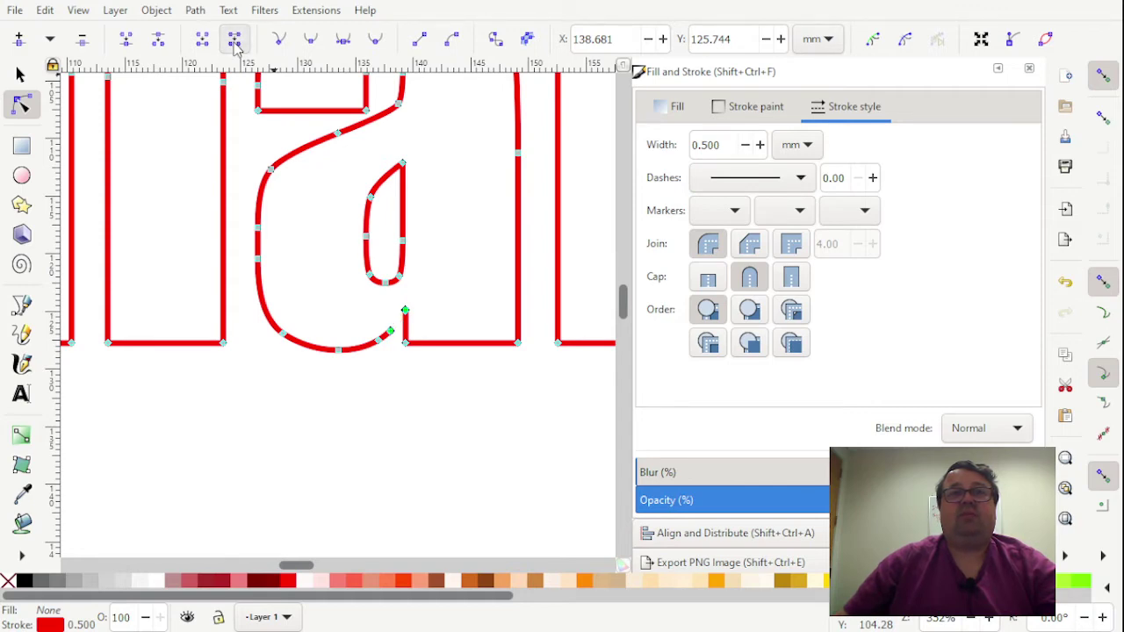
Delete the inner bowl's bottom segment and join its open ends to the outer outline.
{"action": "left_click", "coordinate": [396, 284]}
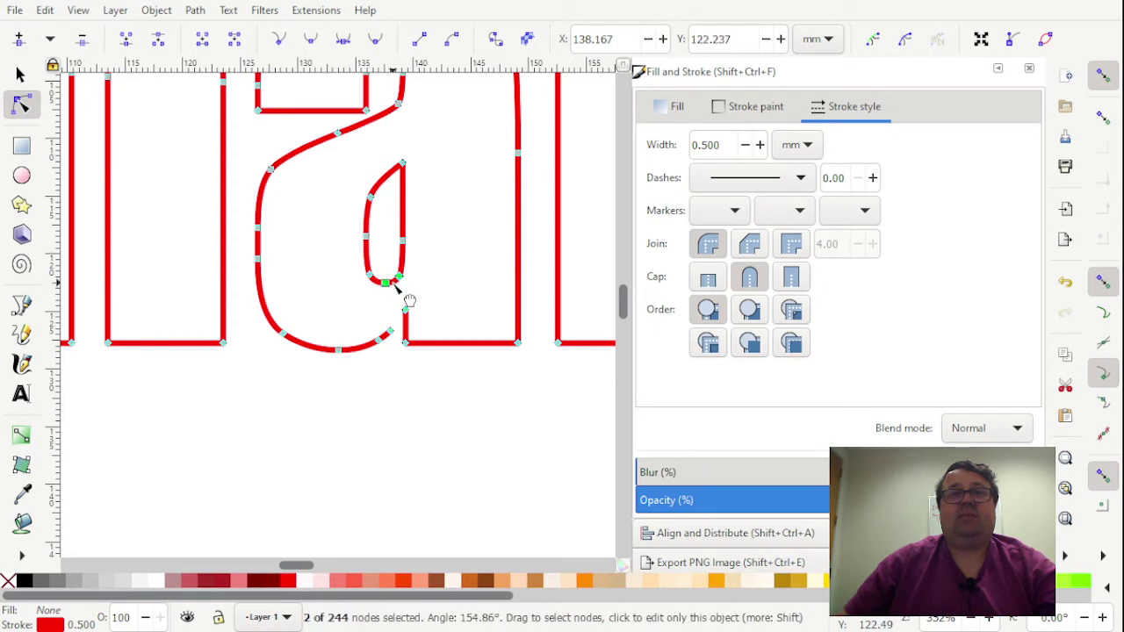
{"action": "left_click", "coordinate": [235, 42]}
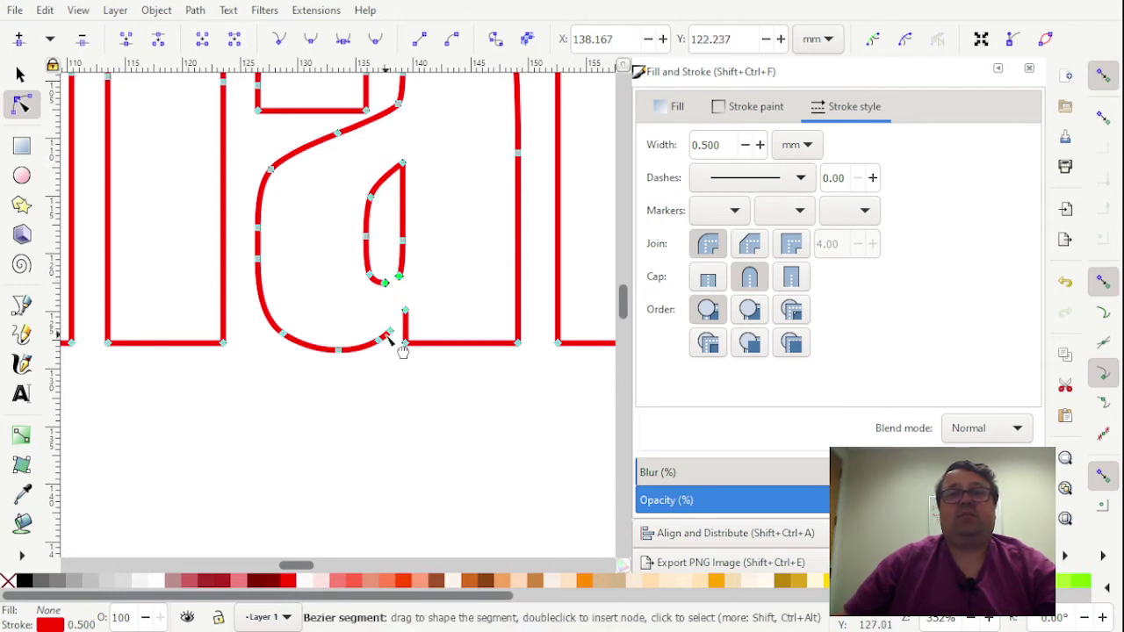
{"action": "left_click", "coordinate": [385, 282]}
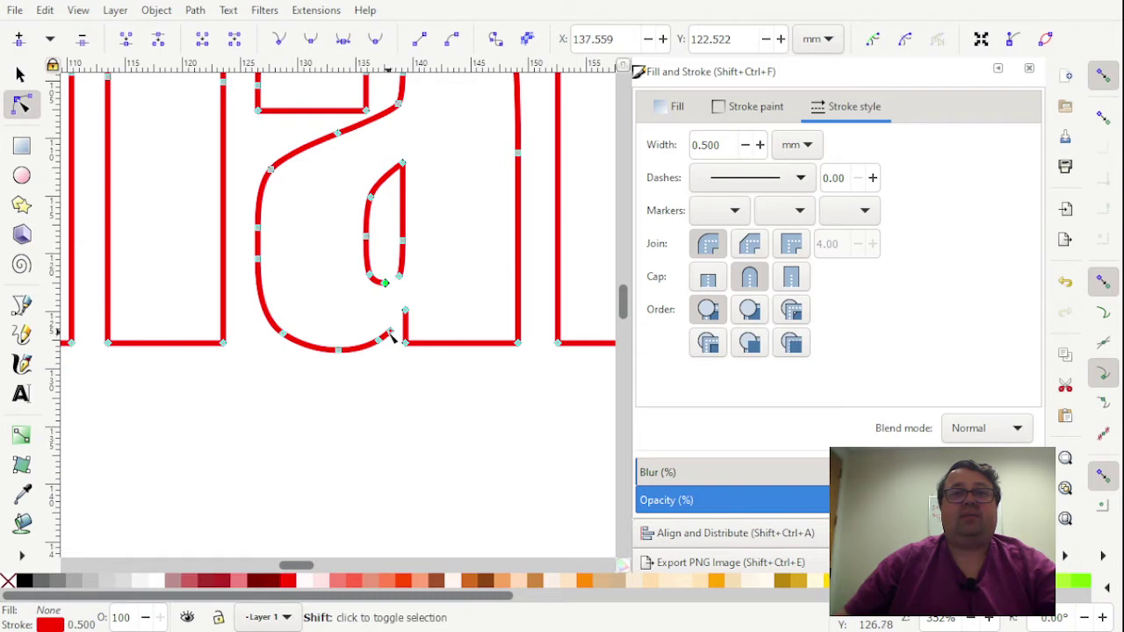
{"action": "left_click", "coordinate": [391, 331], "text": "shift"}
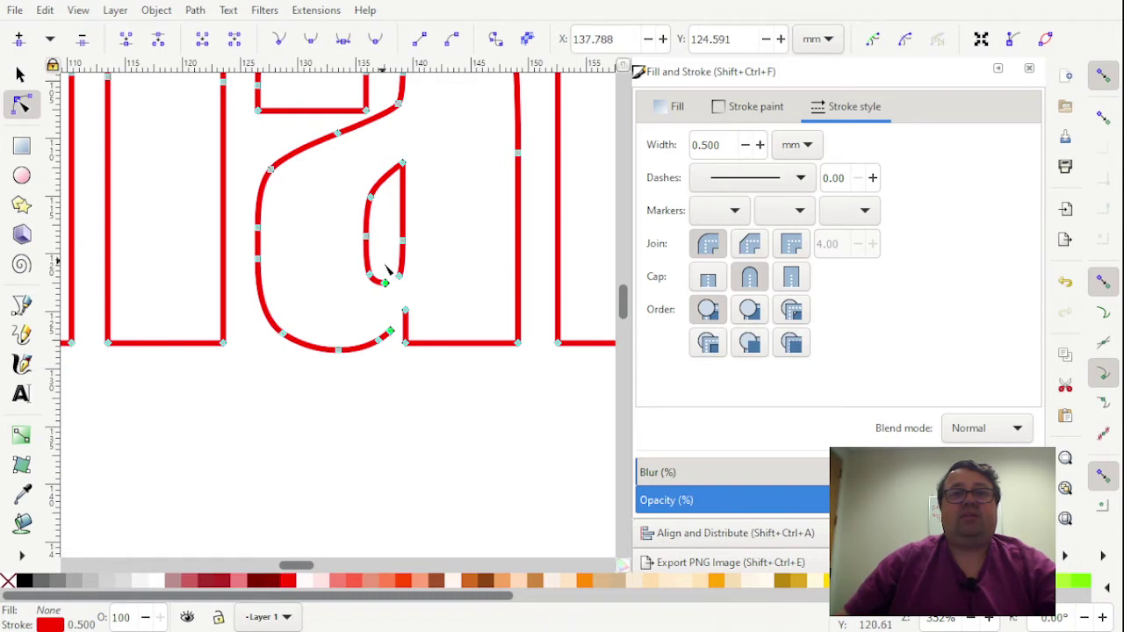
{"action": "left_click", "coordinate": [202, 39]}
{"action": "left_click", "coordinate": [404, 310]}
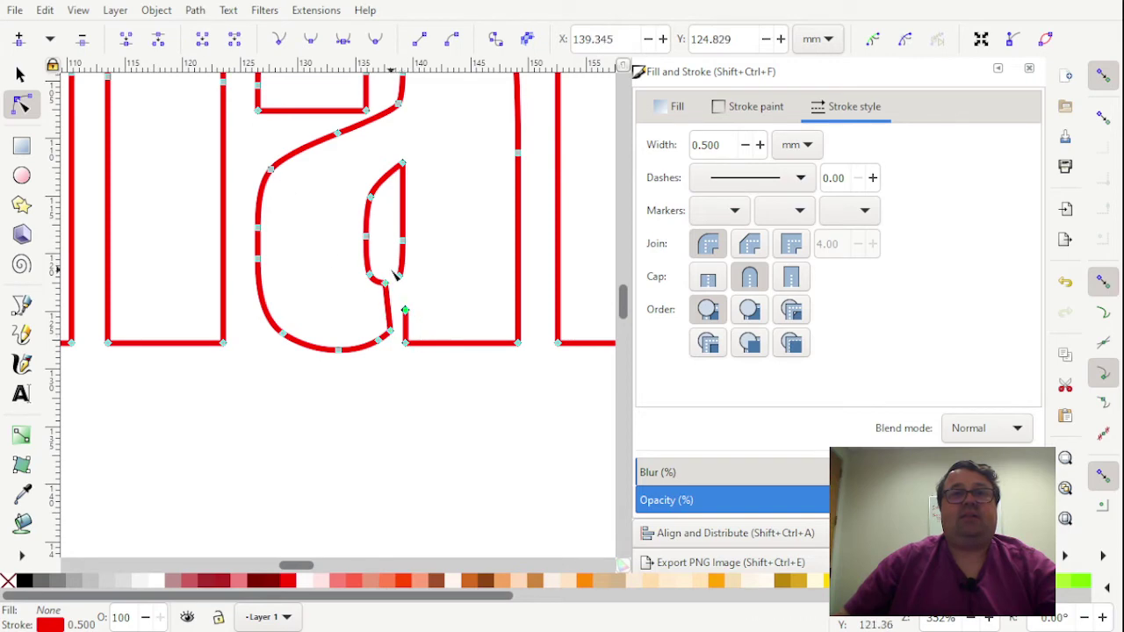
{"action": "left_click", "coordinate": [398, 276], "text": "shift"}
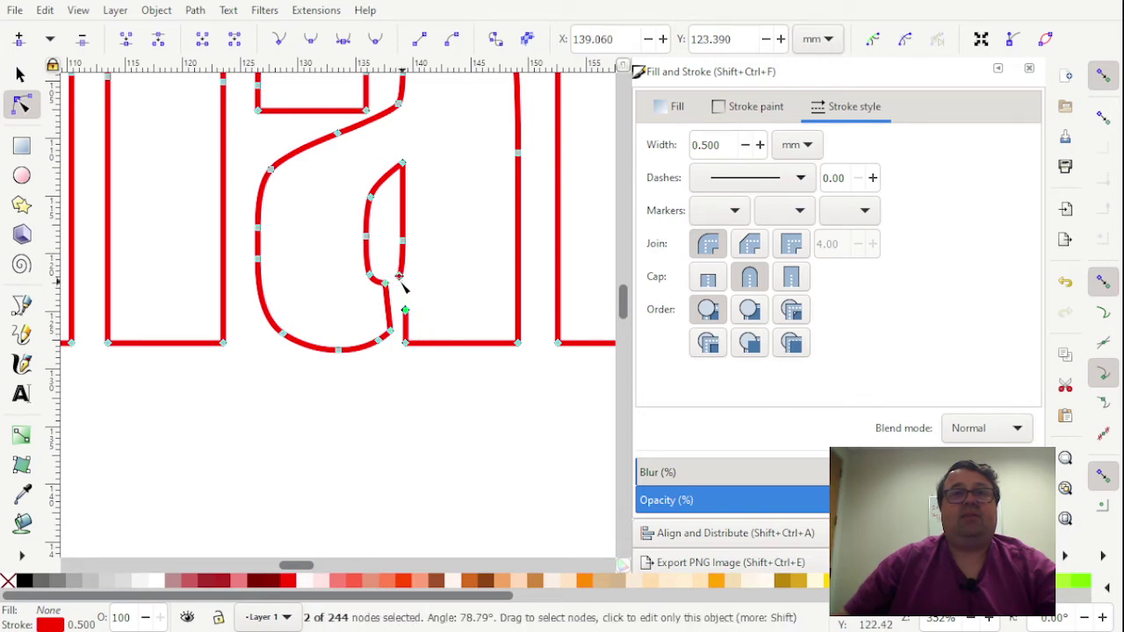
{"action": "left_click", "coordinate": [206, 45]}
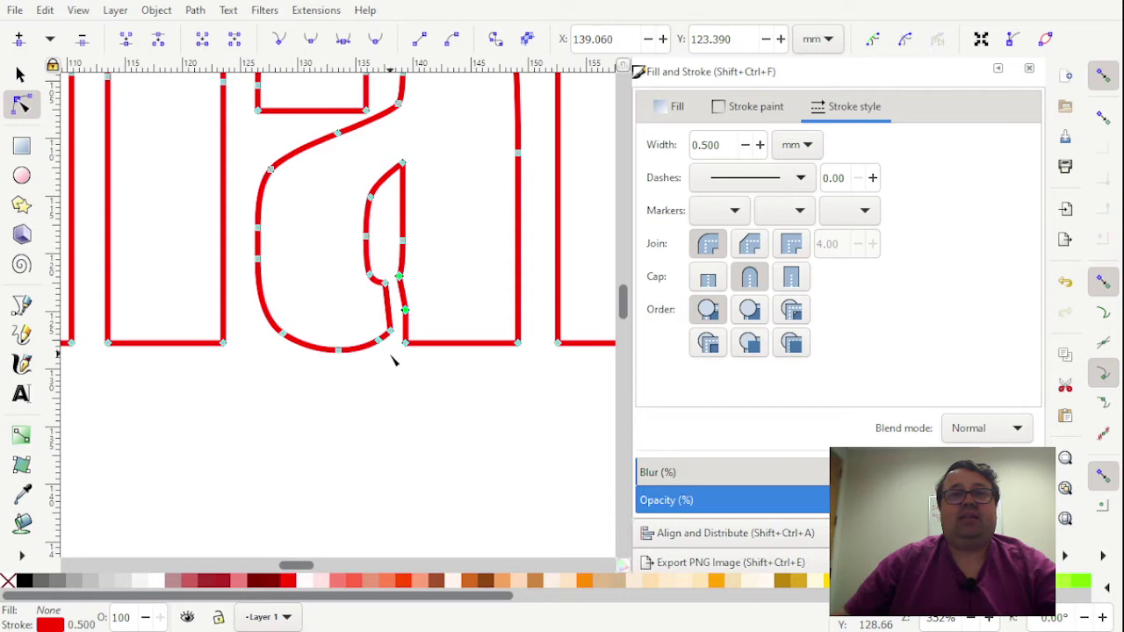
{"action": "left_click", "coordinate": [386, 288]}
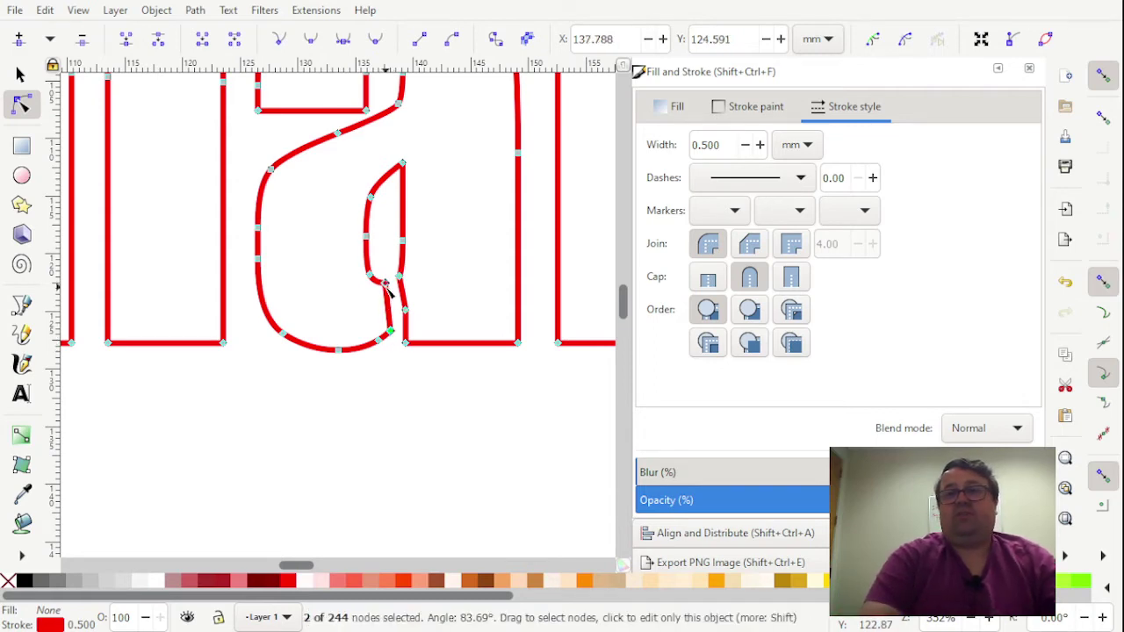
Vertically align the 'a' connector and right-stem nodes, then return to the Selector tool.
{"action": "key", "text": "ctrl+shift+a"}
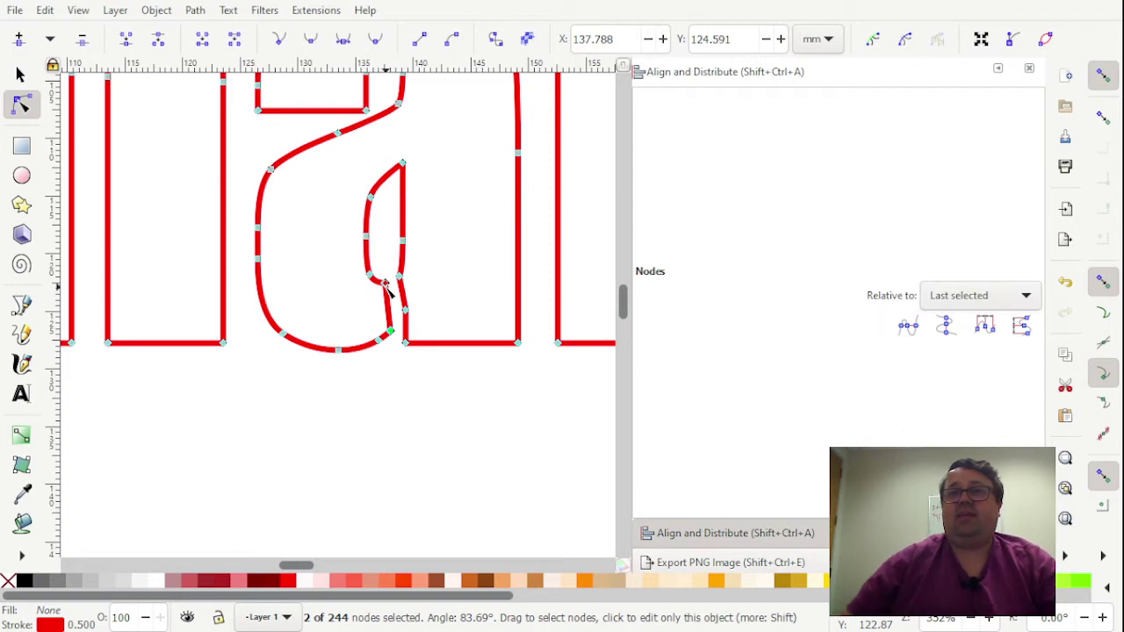
{"action": "left_click", "coordinate": [943, 327]}
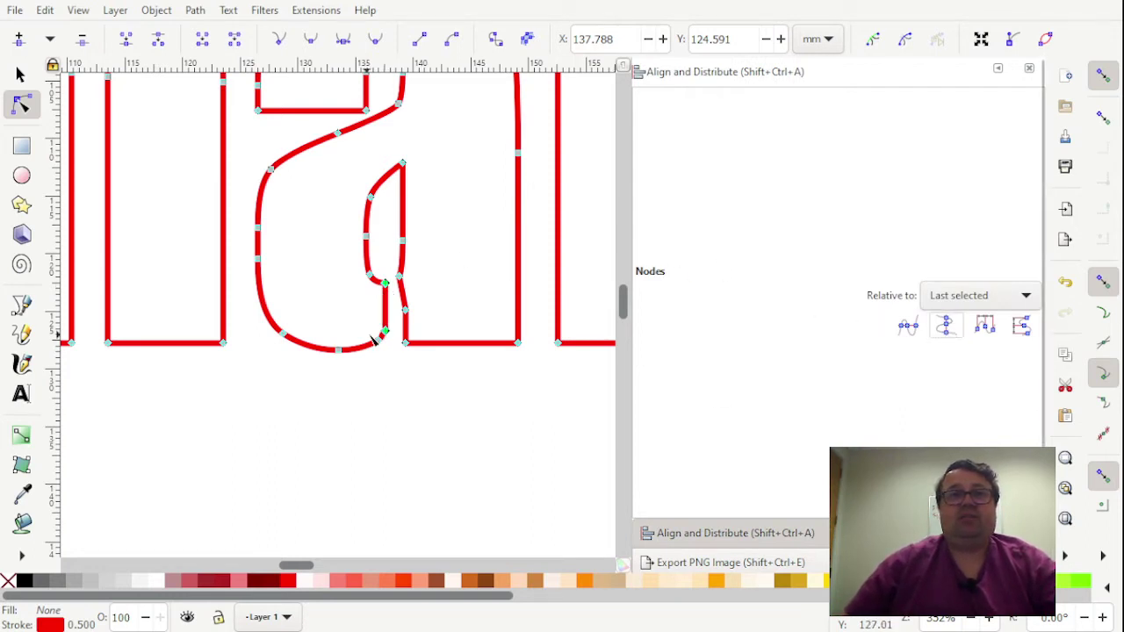
{"action": "left_click", "coordinate": [402, 293]}
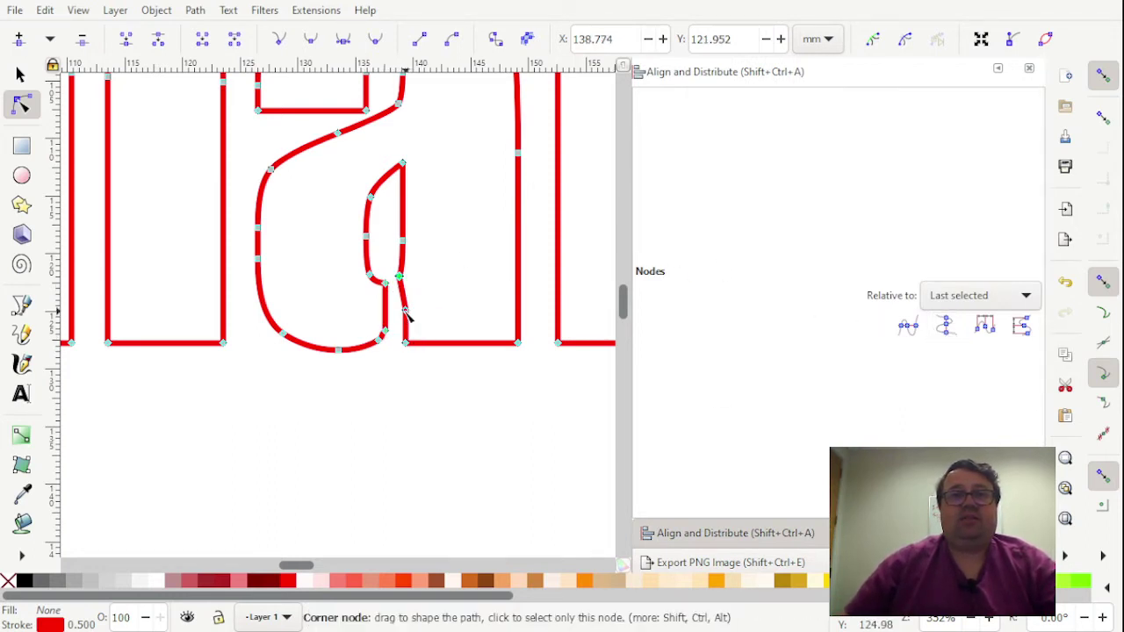
{"action": "left_click", "coordinate": [406, 334], "text": "shift"}
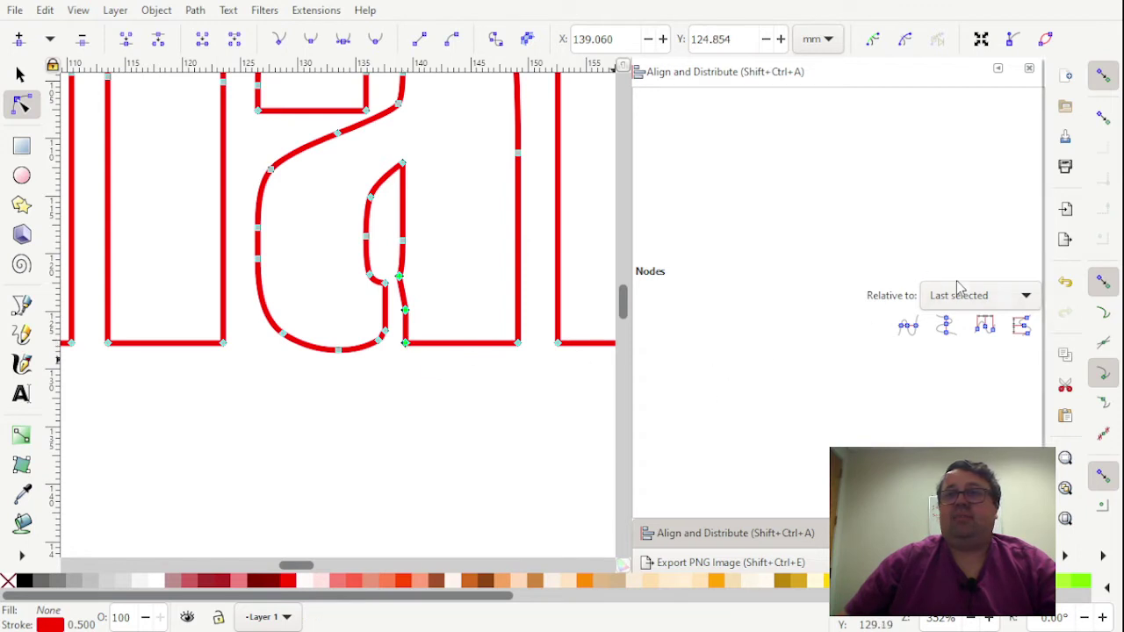
{"action": "left_click", "coordinate": [946, 329]}
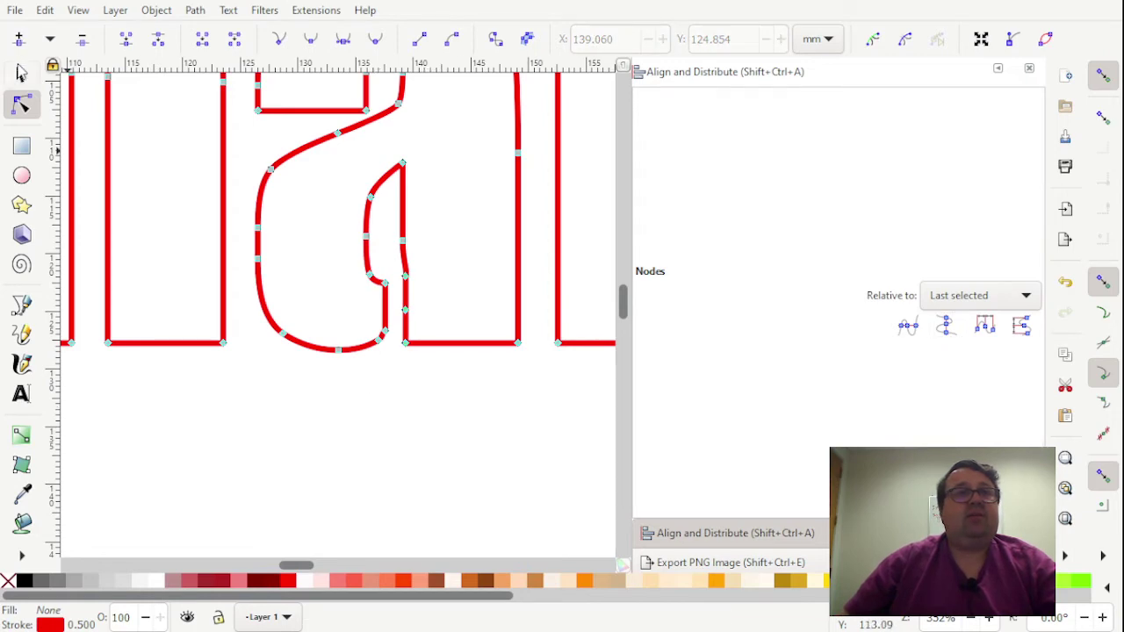
{"action": "left_click", "coordinate": [22, 72]}
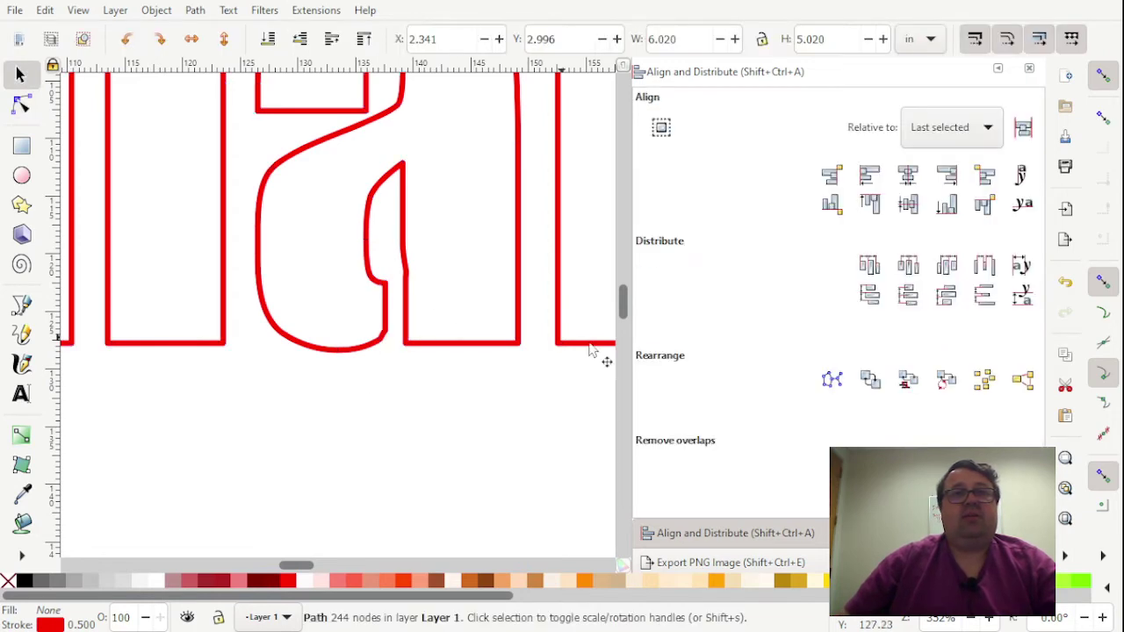
Zoom out, scroll down to 'Home', zoom in on its O and switch to the Node tool.
{"action": "left_click", "coordinate": [976, 618]}
{"action": "left_click", "coordinate": [977, 618]}
{"action": "left_click", "coordinate": [976, 618]}
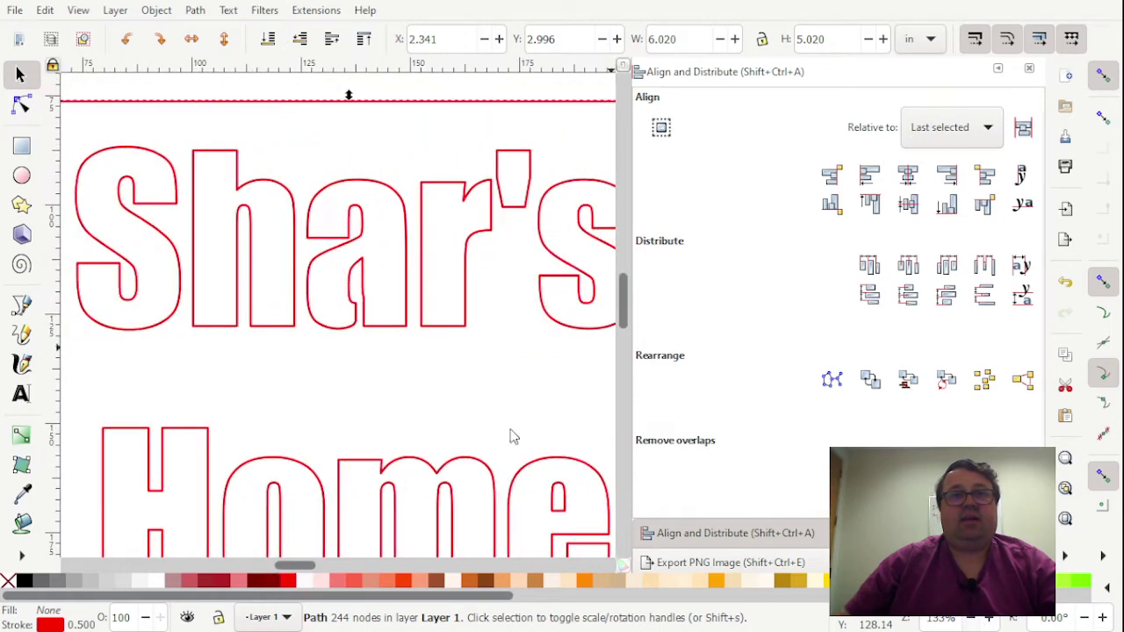
{"action": "scroll", "coordinate": [509, 306], "scroll_direction": "down", "scroll_amount": 8}
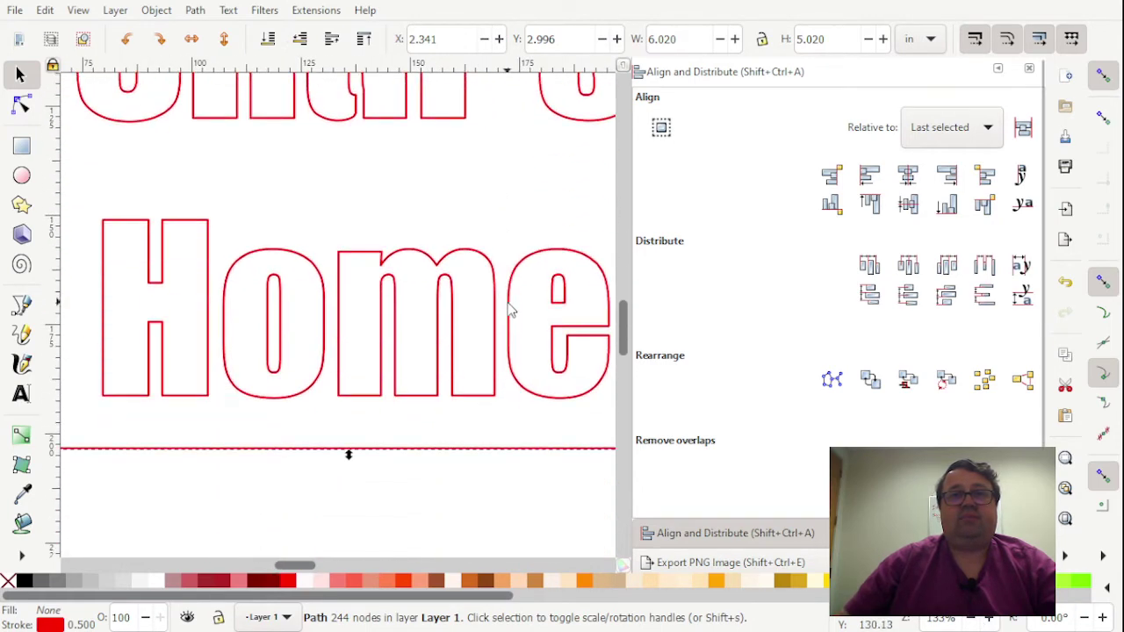
{"action": "left_click", "coordinate": [990, 619]}
{"action": "left_click", "coordinate": [990, 619]}
{"action": "left_click", "coordinate": [989, 619]}
{"action": "left_click", "coordinate": [990, 619]}
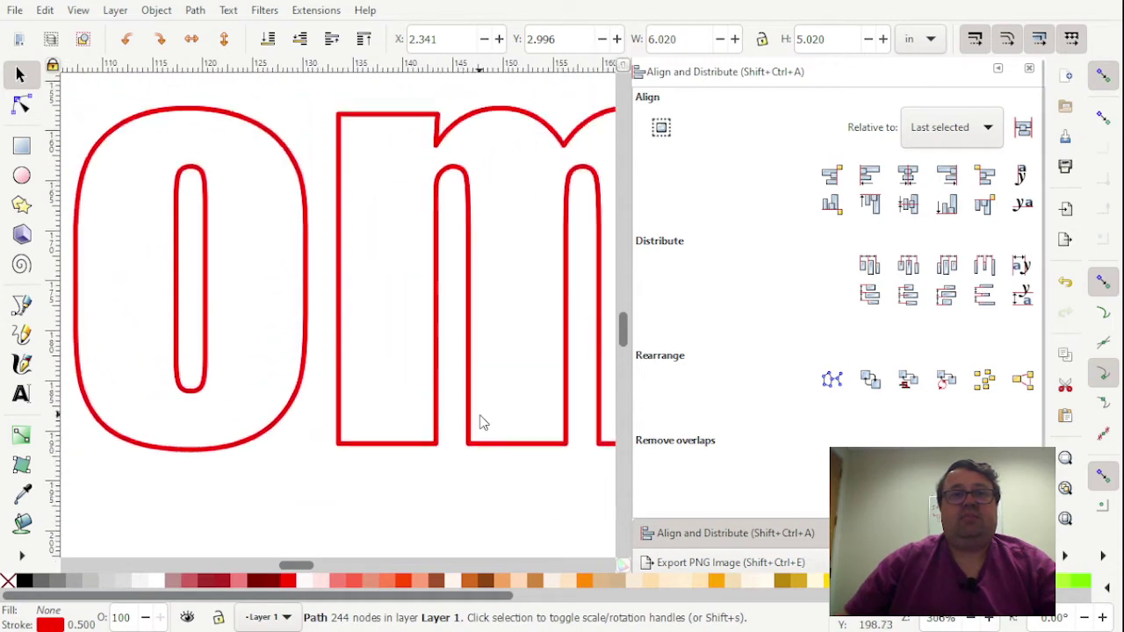
{"action": "scroll", "coordinate": [303, 569], "scroll_direction": "left", "scroll_amount": 4}
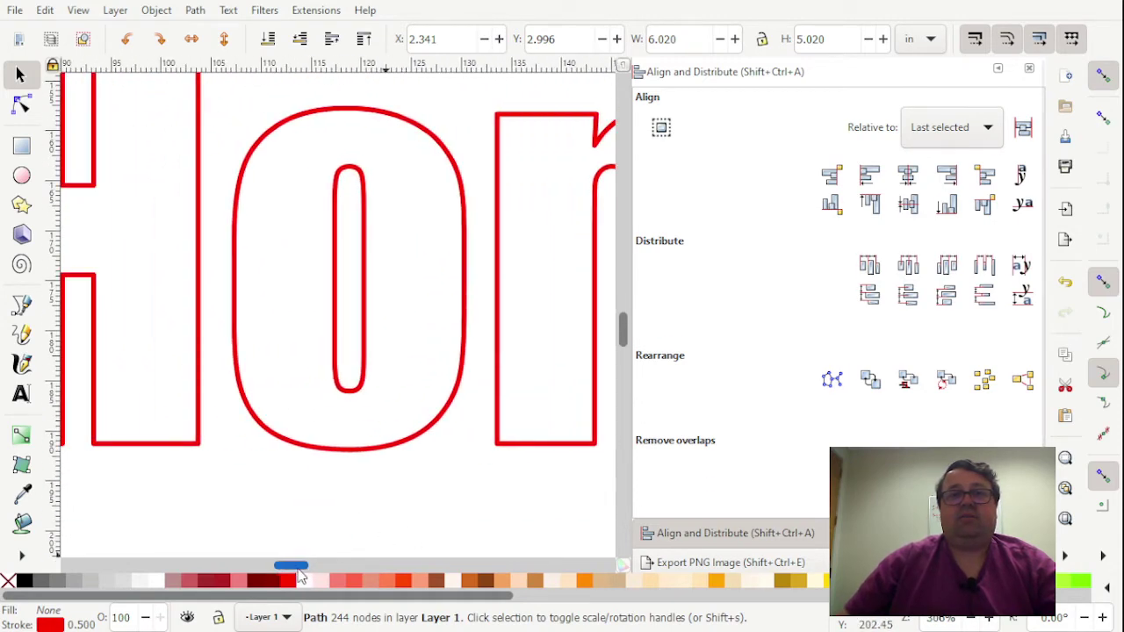
{"action": "left_click", "coordinate": [22, 104]}
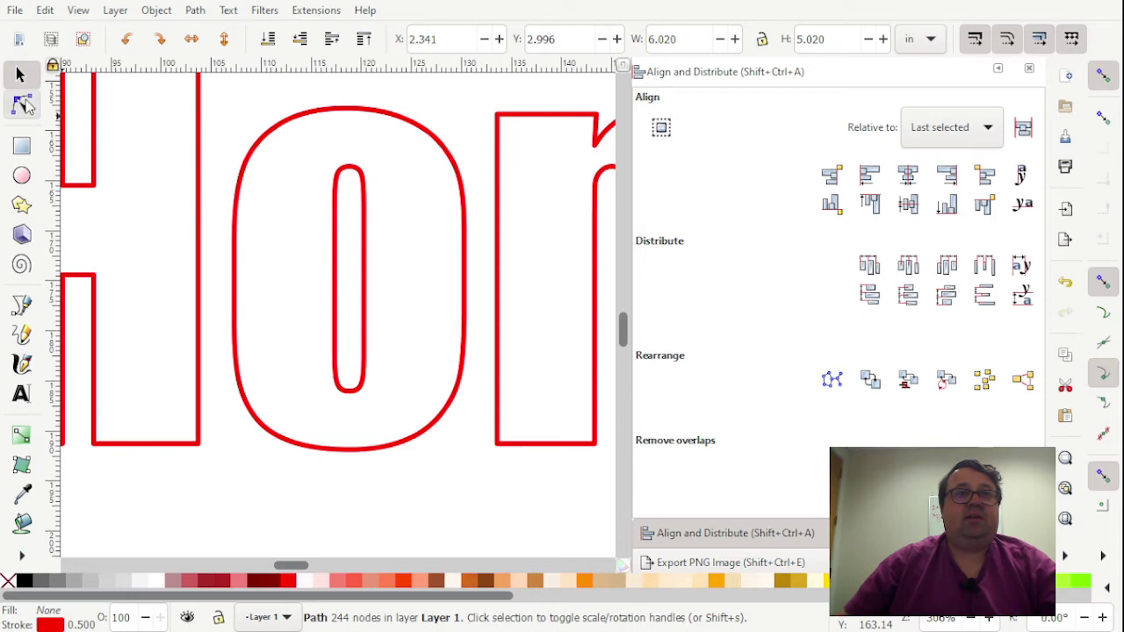
Add node pairs on both sides of the O and on the counter's left and right sides.
{"action": "double_click", "coordinate": [236, 265]}
{"action": "double_click", "coordinate": [234, 283]}
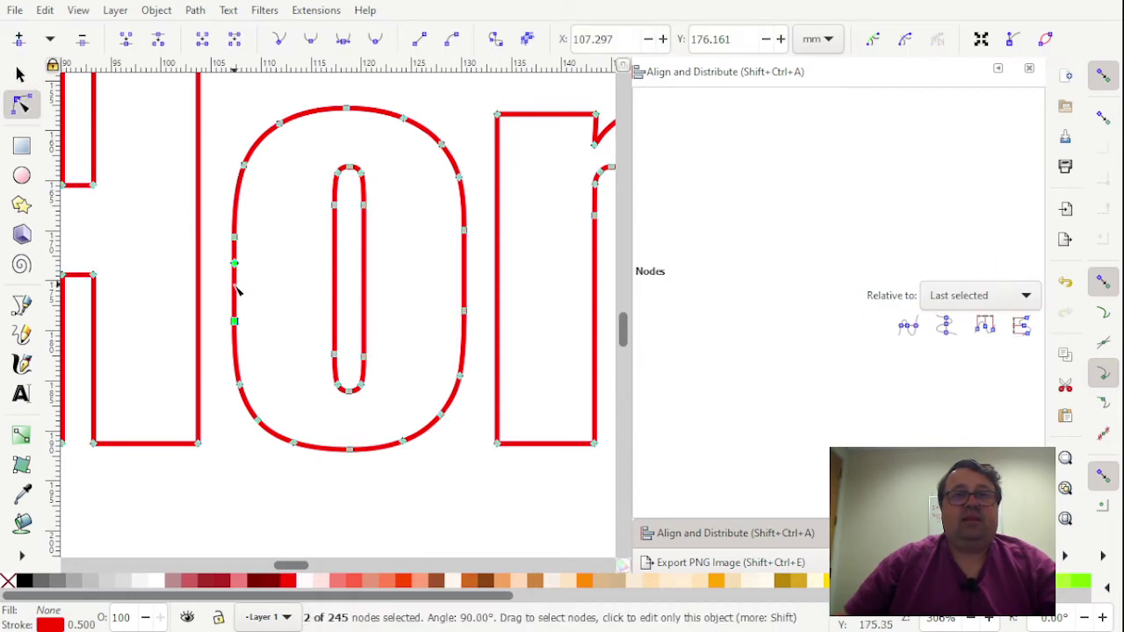
{"action": "double_click", "coordinate": [463, 263]}
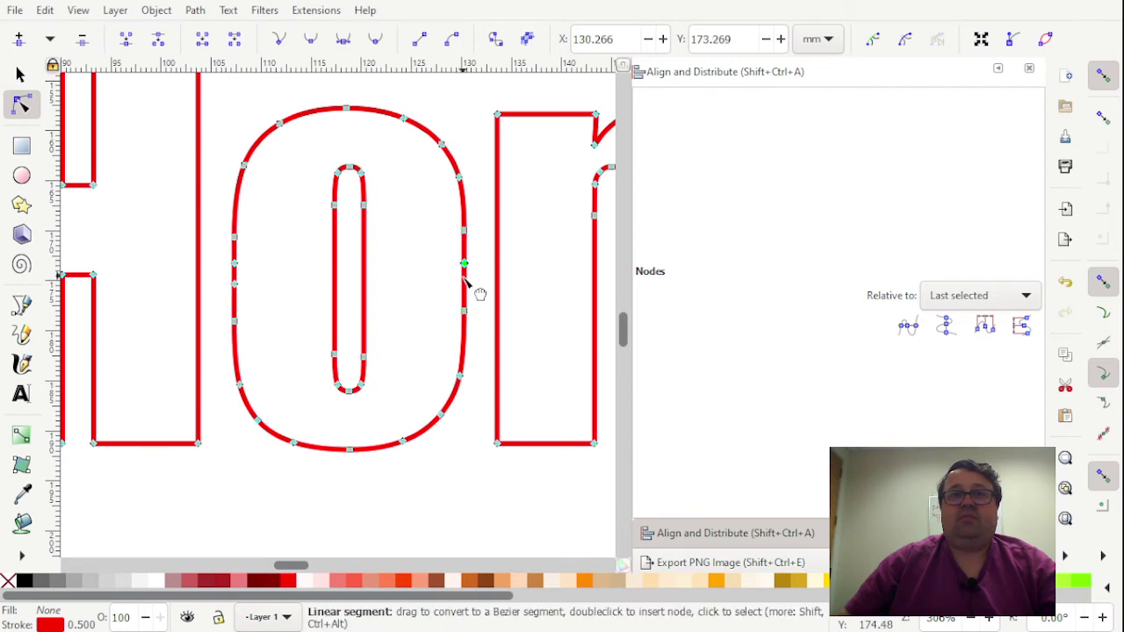
{"action": "double_click", "coordinate": [464, 282]}
{"action": "double_click", "coordinate": [364, 293]}
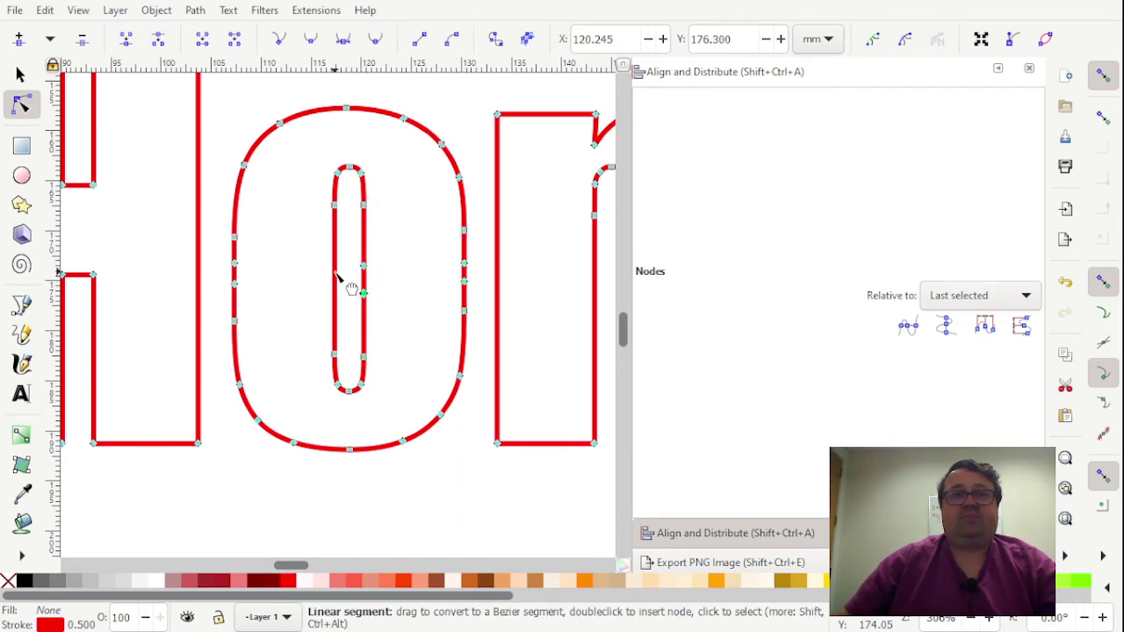
{"action": "double_click", "coordinate": [333, 295]}
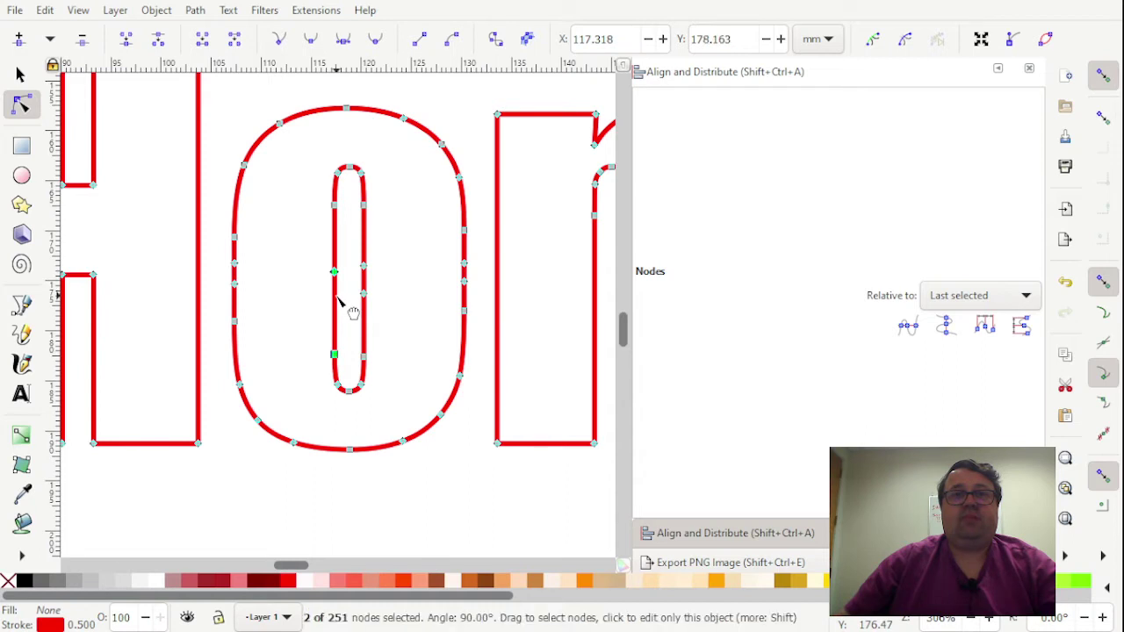
Align the upper row and the lower row of new nodes horizontally.
{"action": "left_click", "coordinate": [235, 263]}
{"action": "left_click", "coordinate": [334, 272], "text": "shift"}
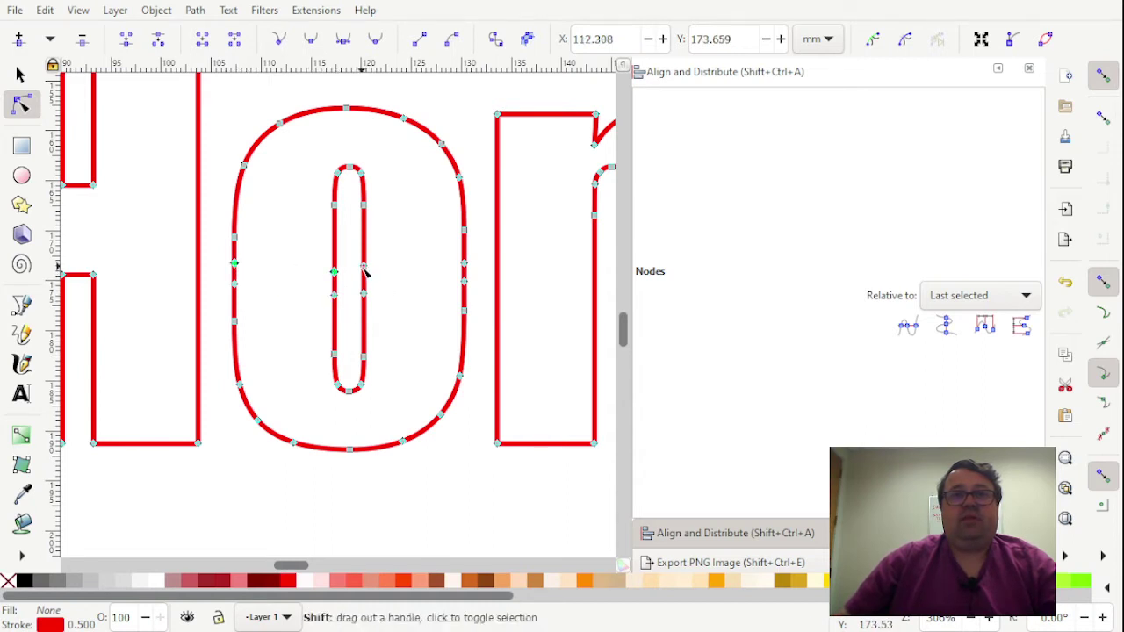
{"action": "left_click", "coordinate": [364, 266], "text": "shift"}
{"action": "left_click", "coordinate": [464, 264], "text": "shift"}
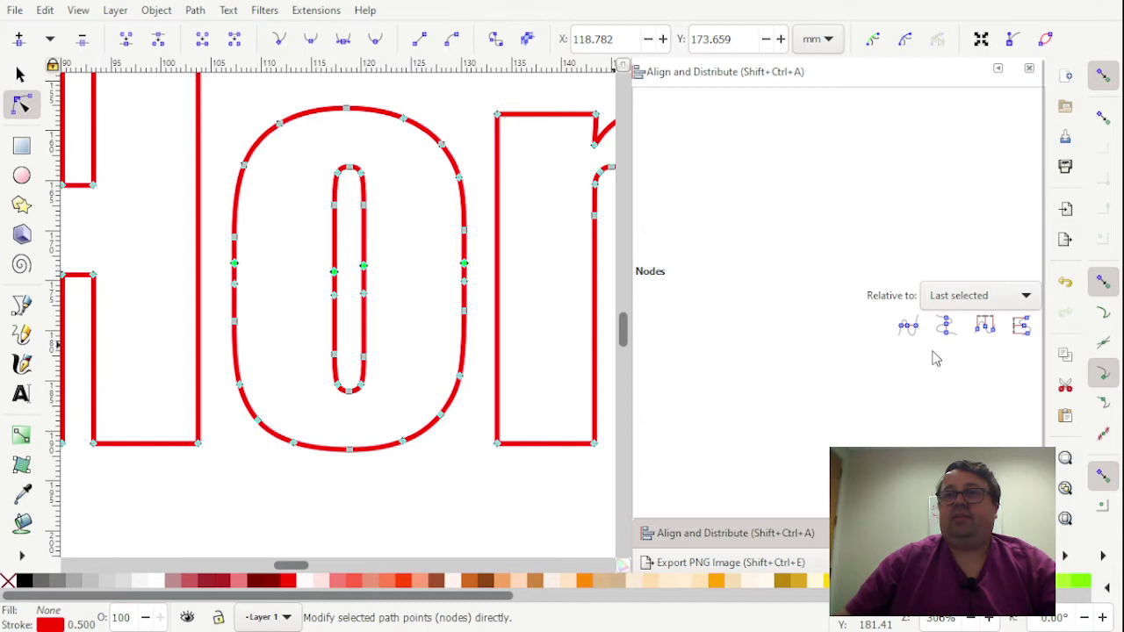
{"action": "left_click", "coordinate": [908, 326]}
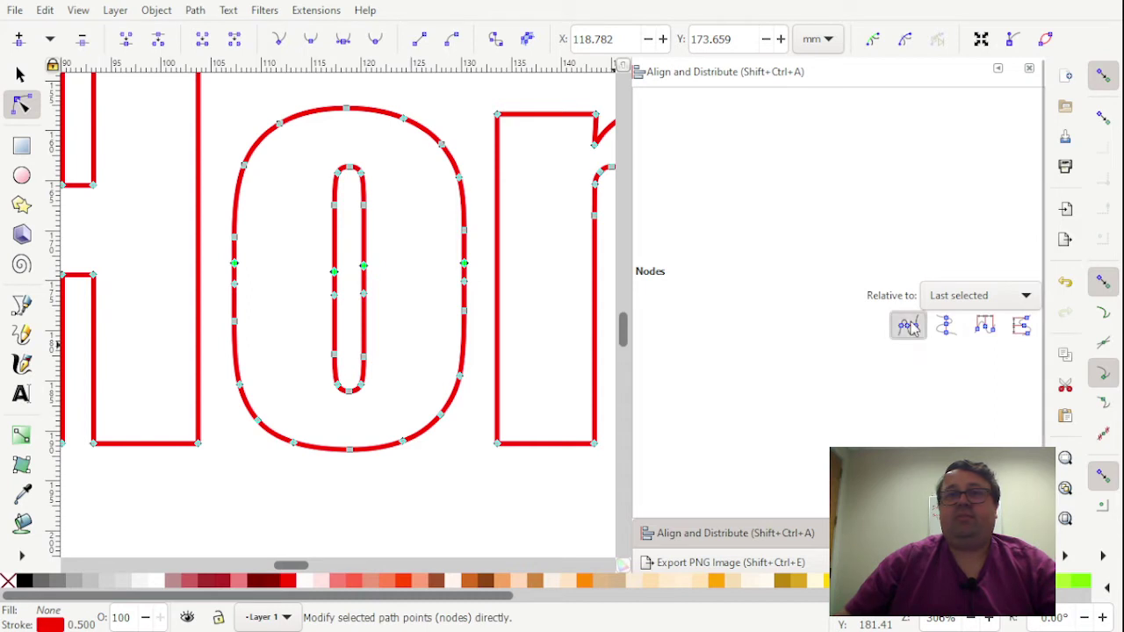
{"action": "left_click", "coordinate": [235, 284]}
{"action": "left_click", "coordinate": [334, 295], "text": "shift"}
{"action": "left_click", "coordinate": [363, 295], "text": "shift"}
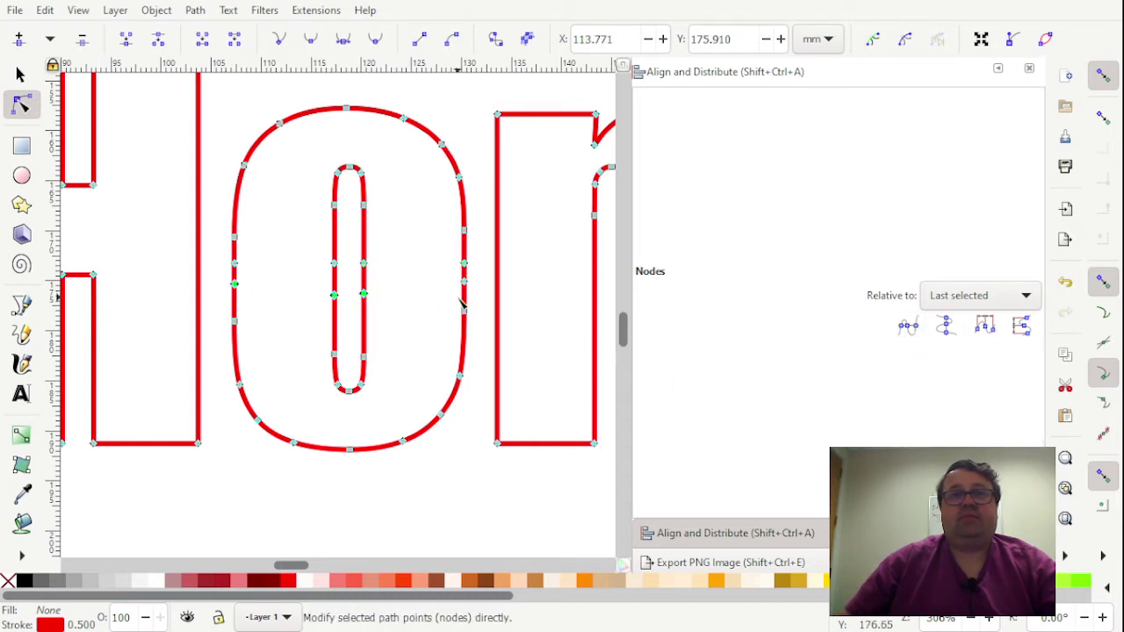
{"action": "left_click", "coordinate": [463, 282], "text": "shift"}
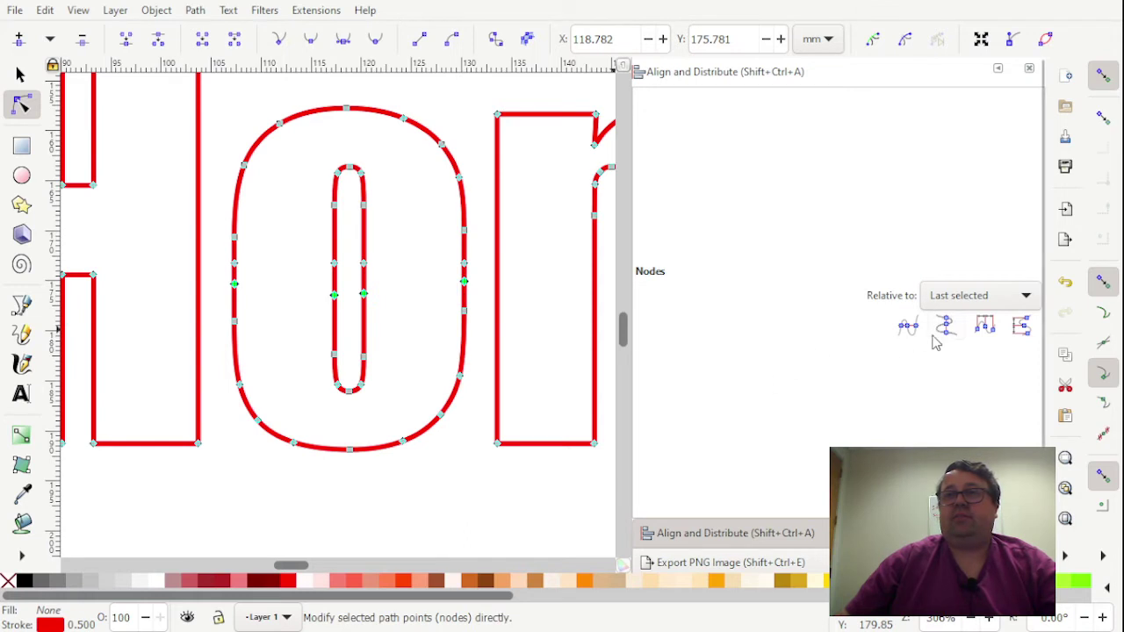
{"action": "left_click", "coordinate": [912, 330]}
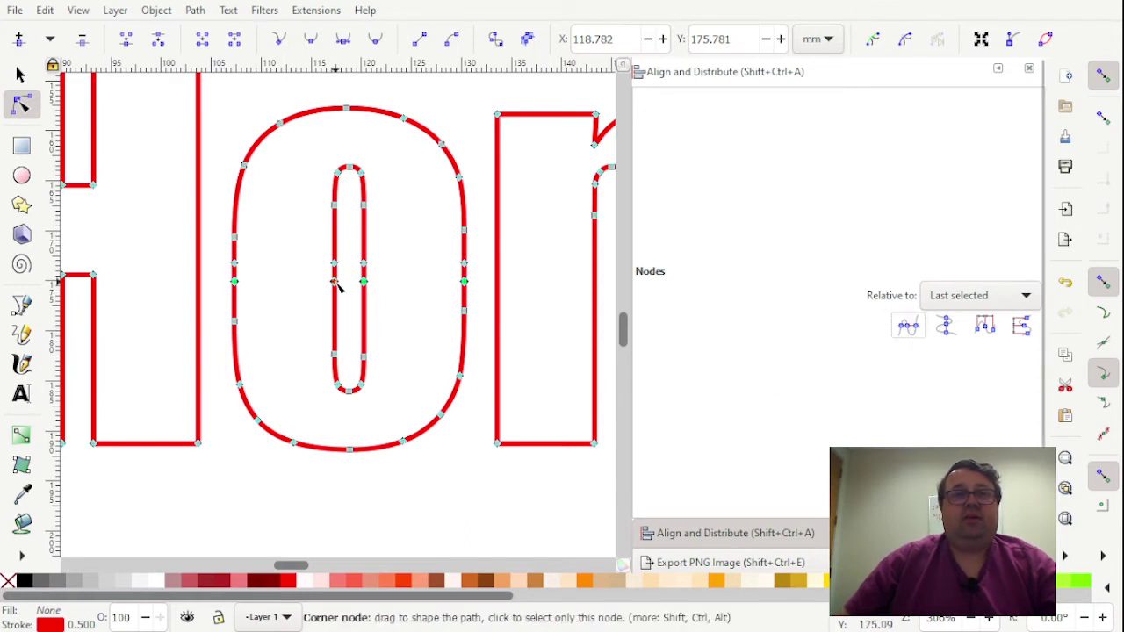
Break the short segments between node pairs and join them with straight bridges on both sides.
{"action": "left_click", "coordinate": [238, 274]}
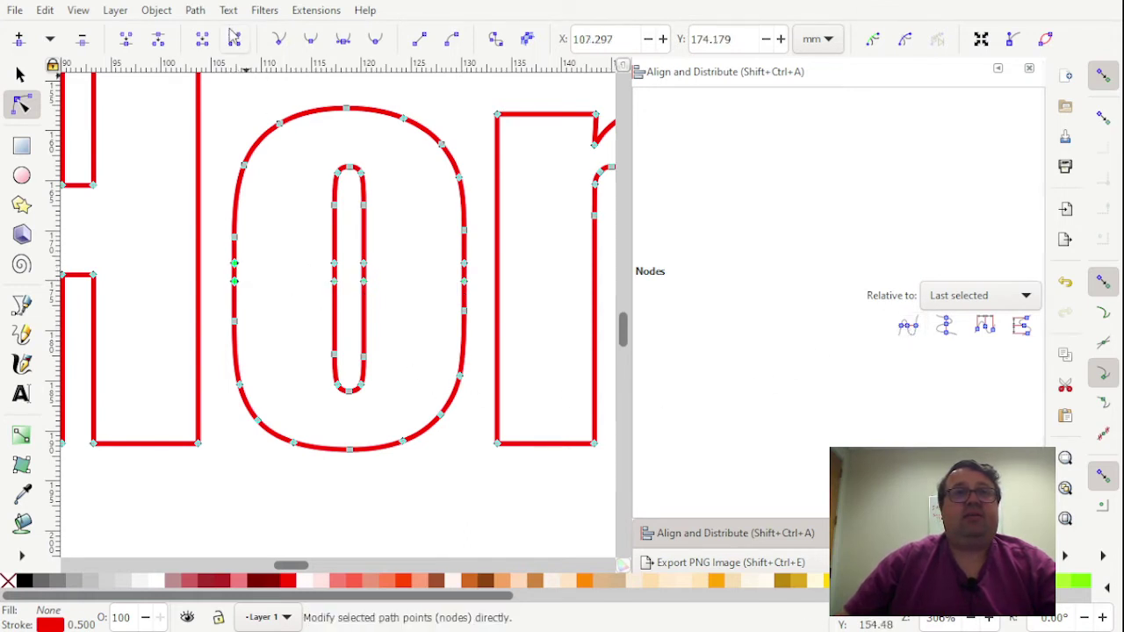
{"action": "left_click", "coordinate": [336, 274]}
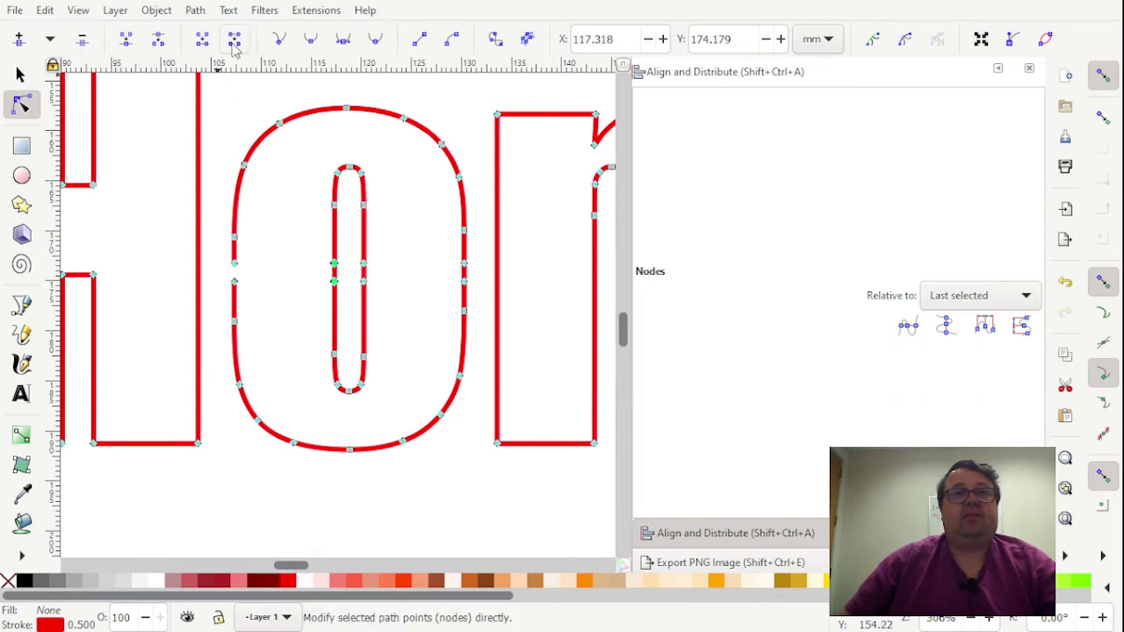
{"action": "left_click", "coordinate": [364, 274]}
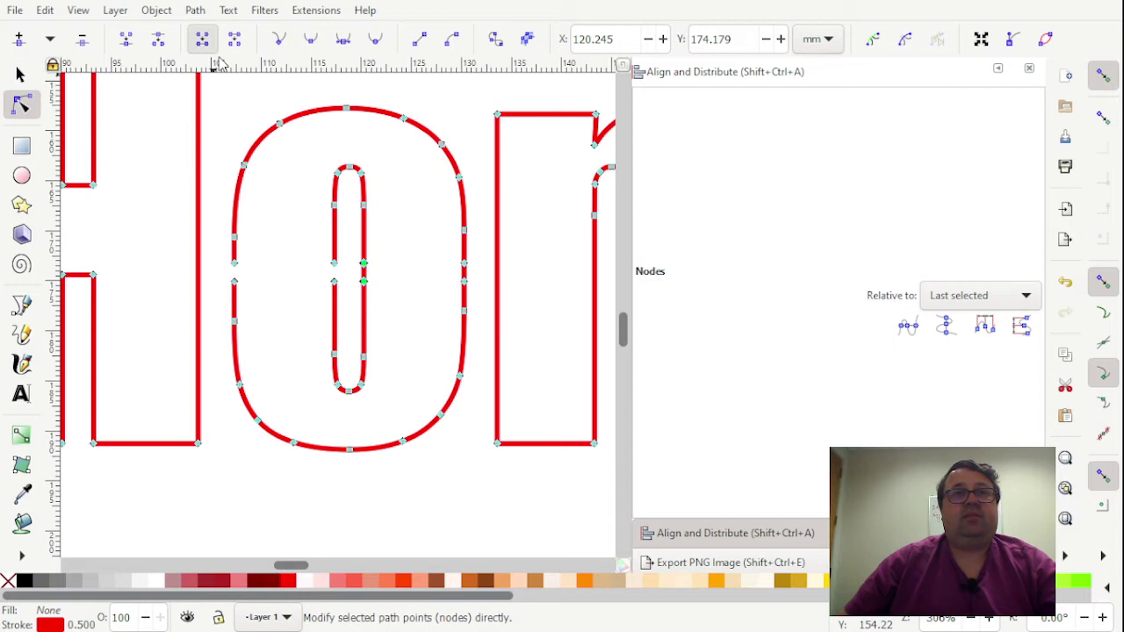
{"action": "left_click", "coordinate": [465, 275]}
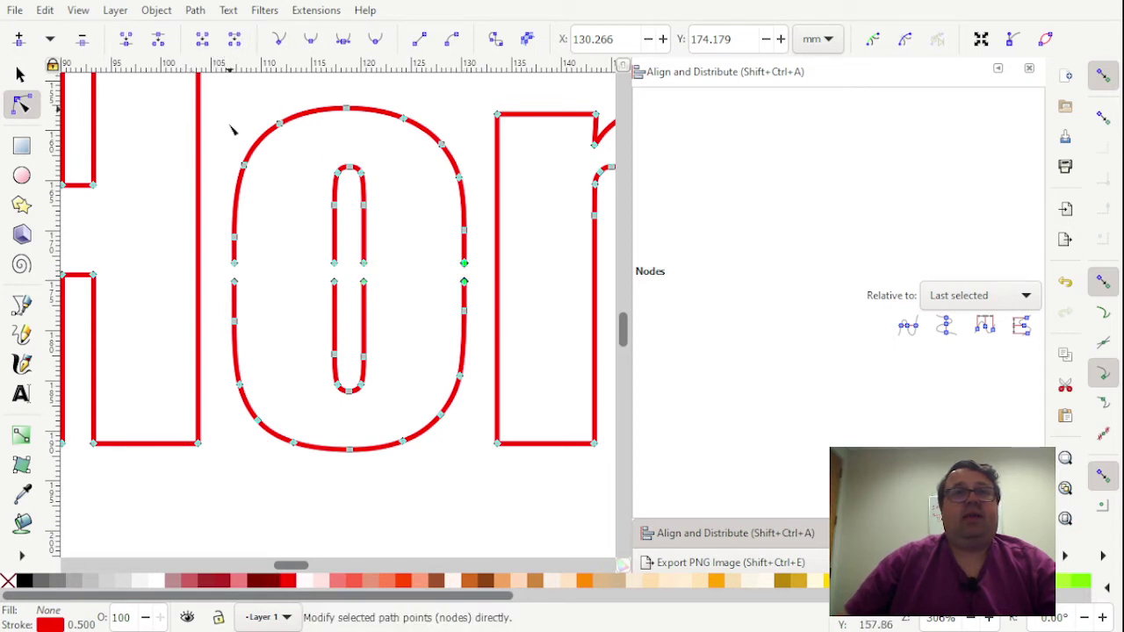
{"action": "left_click_drag", "start_coordinate": [264, 272], "coordinate": [351, 265]}
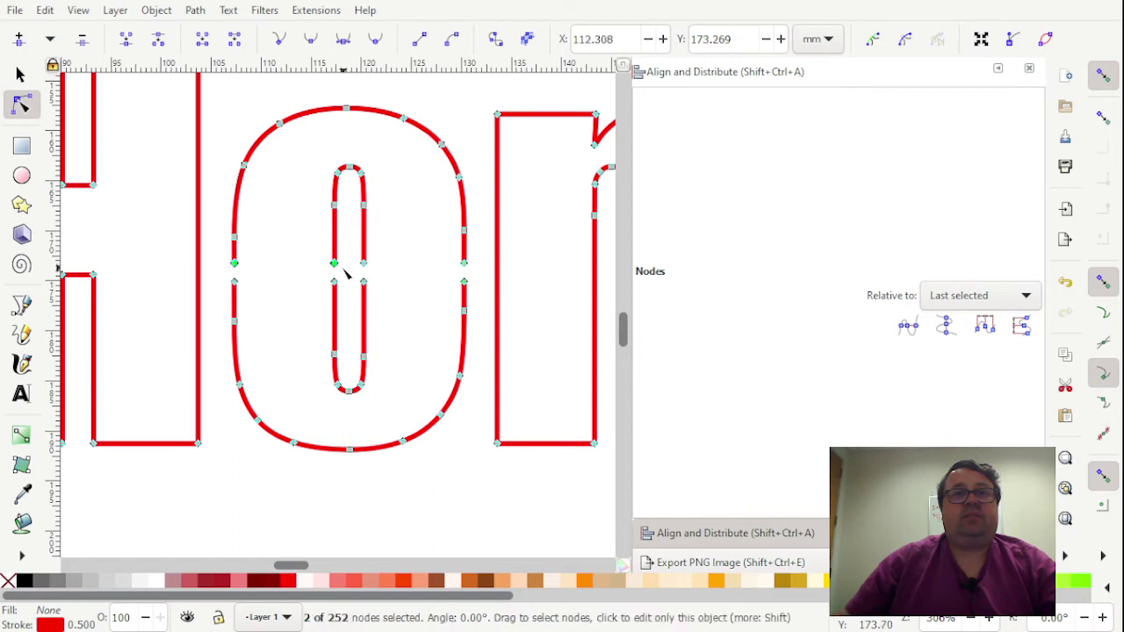
{"action": "left_click", "coordinate": [203, 40]}
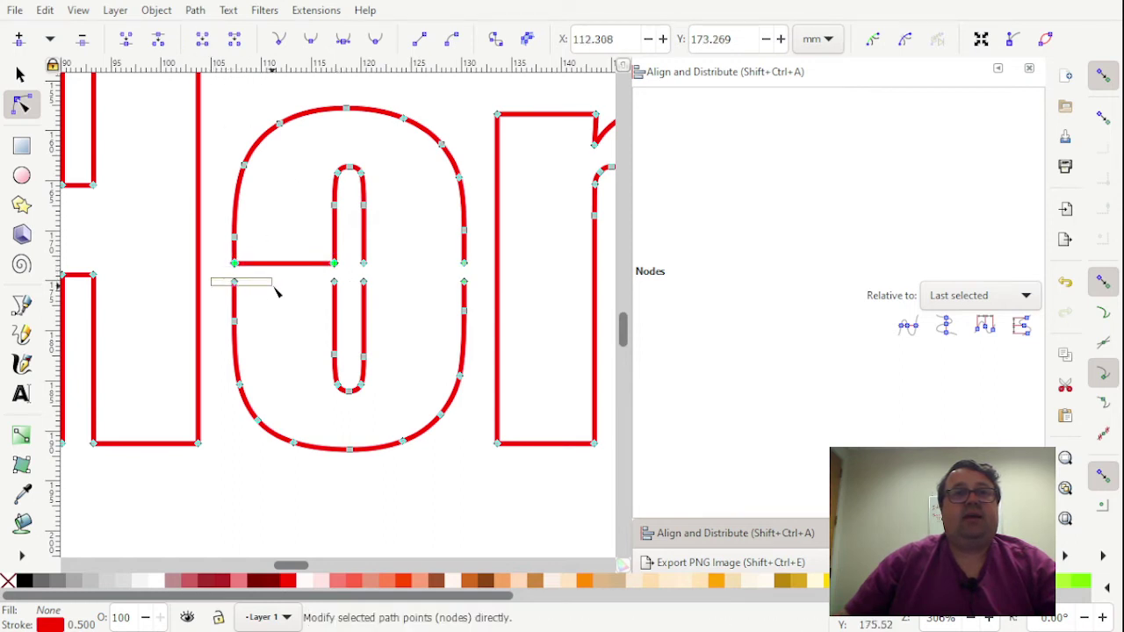
{"action": "left_click_drag", "start_coordinate": [349, 300], "coordinate": [351, 303]}
{"action": "left_click", "coordinate": [203, 40]}
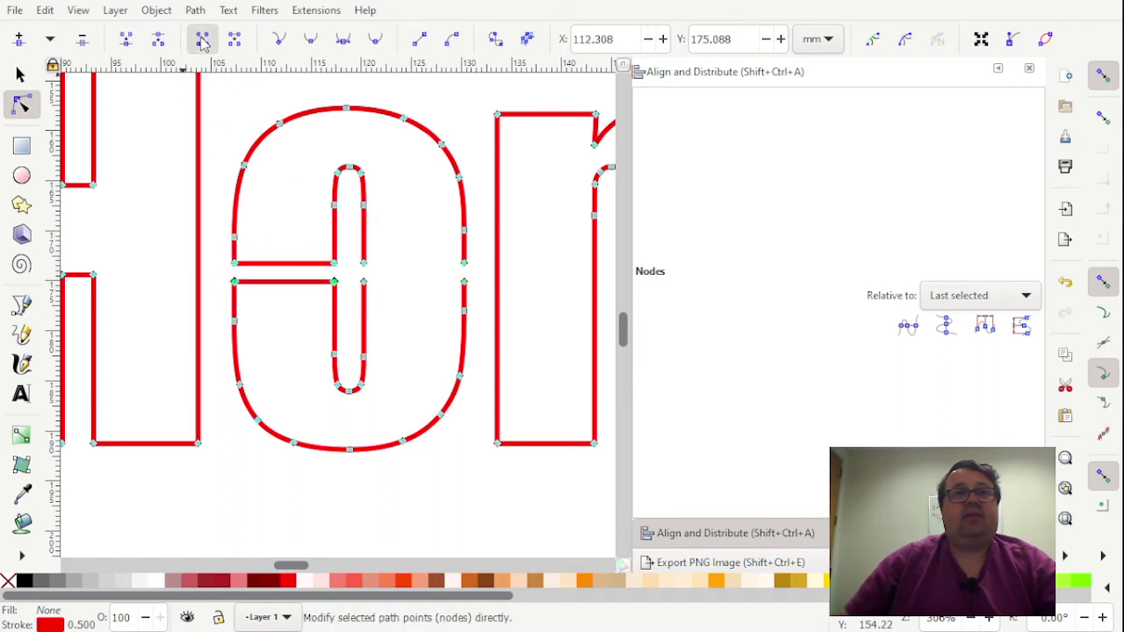
{"action": "left_click_drag", "start_coordinate": [457, 273], "coordinate": [488, 301]}
{"action": "left_click", "coordinate": [202, 40]}
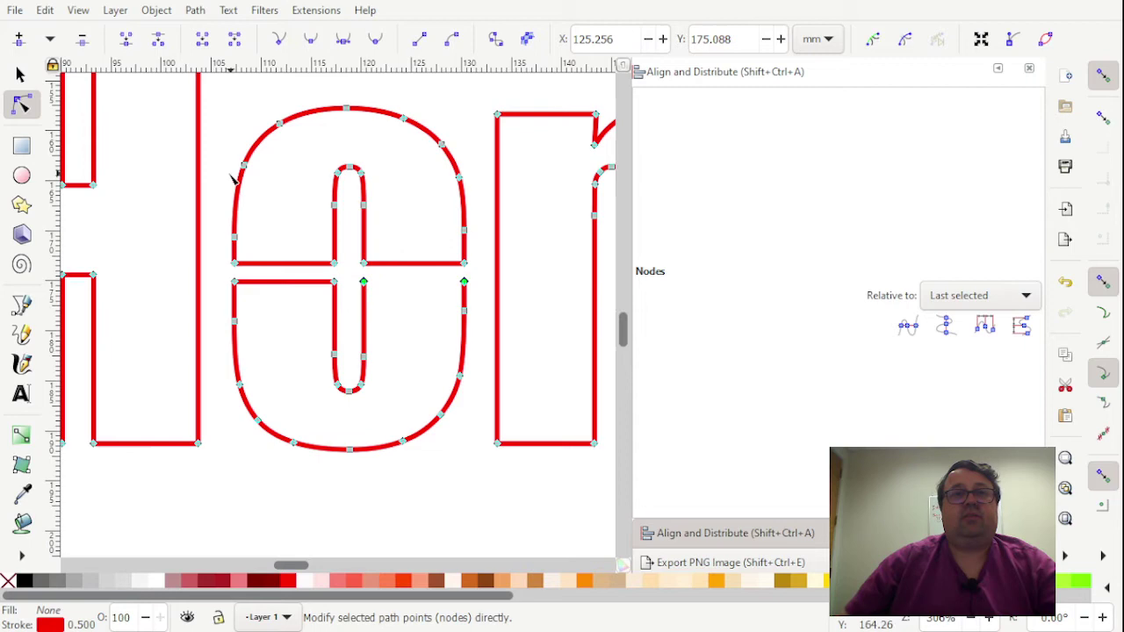
{"action": "left_click", "coordinate": [202, 41]}
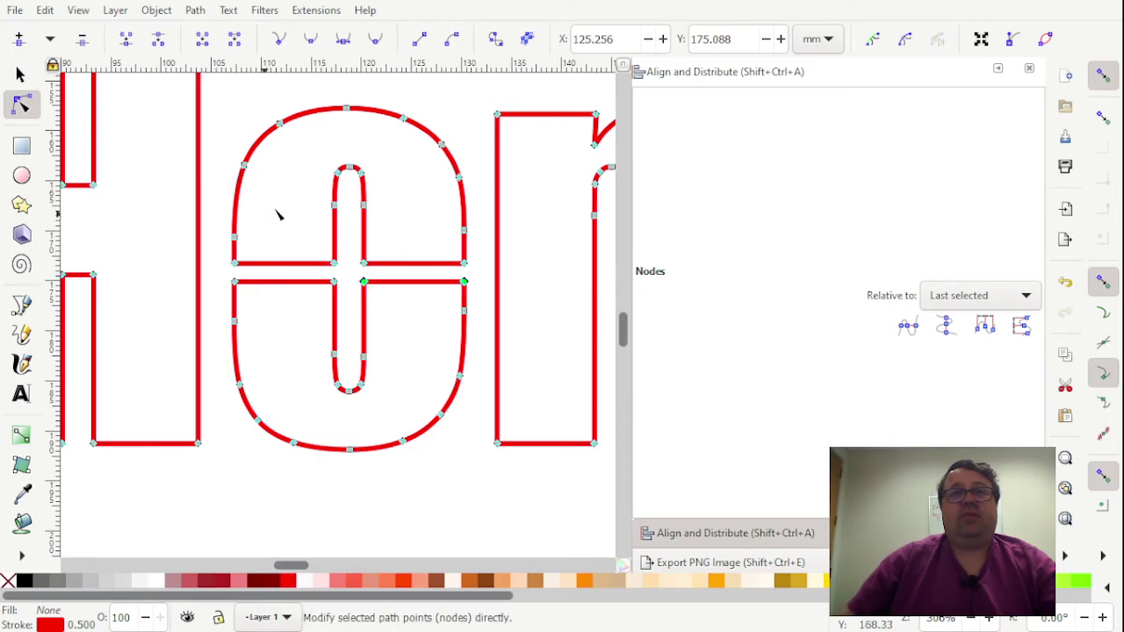
Zoom in on the outlined e, select its top-arc and inner-hole nodes, and undo a trial nudge.
{"action": "scroll", "coordinate": [981, 619], "scroll_direction": "down", "scroll_amount": 4}
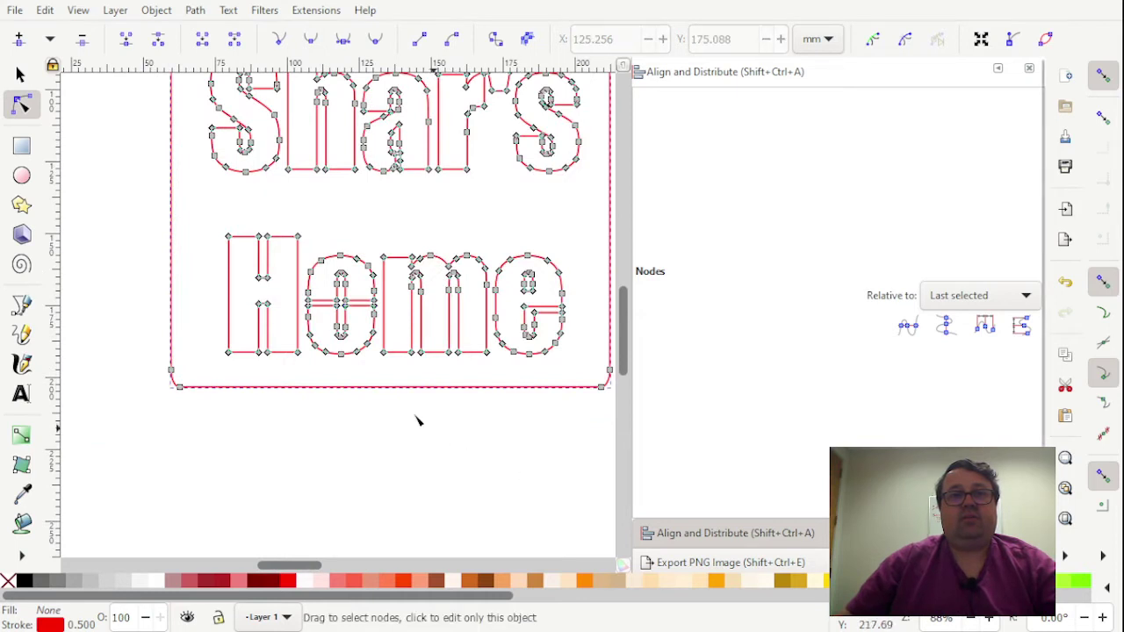
{"action": "left_click", "coordinate": [376, 261]}
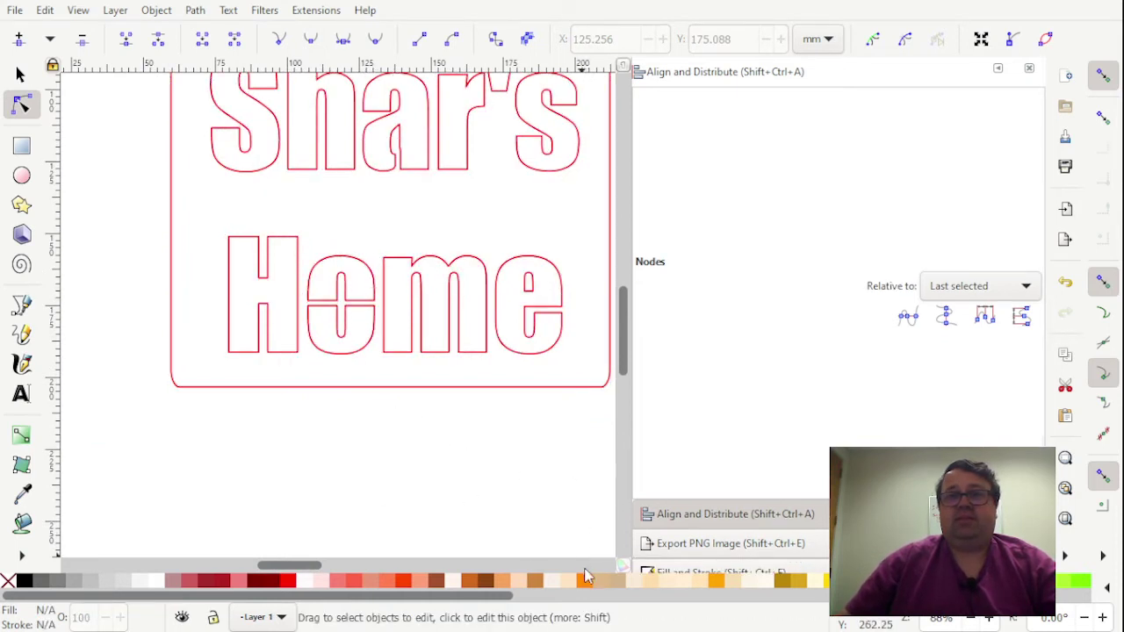
{"action": "left_click_drag", "start_coordinate": [322, 564], "coordinate": [357, 565]}
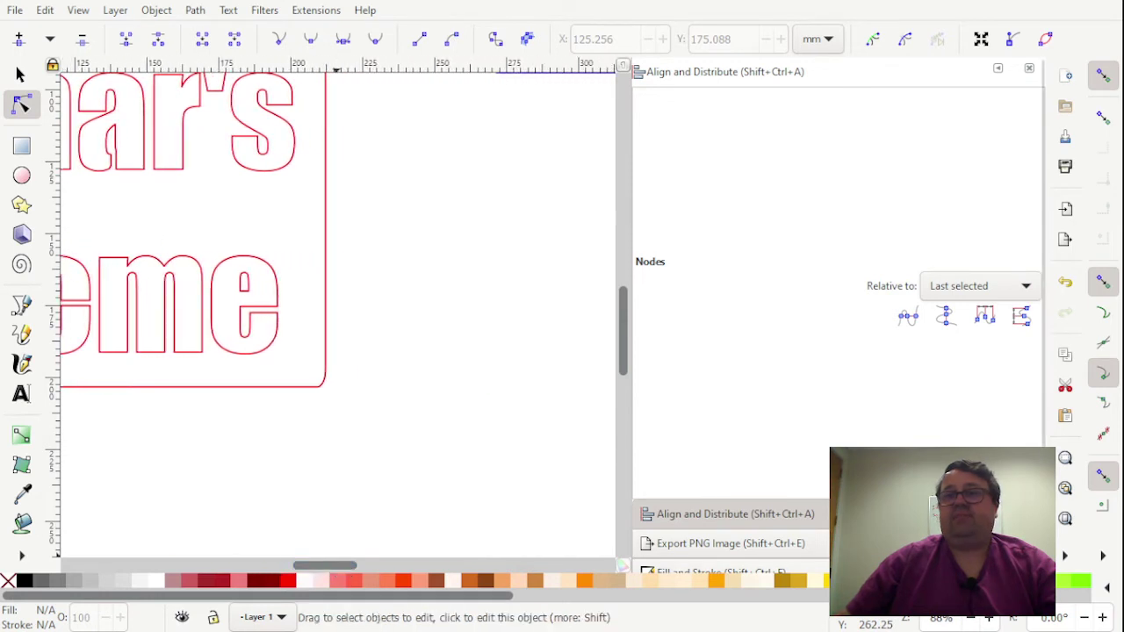
{"action": "key", "text": "plus"}
{"action": "key", "text": "plus"}
{"action": "key", "text": "plus"}
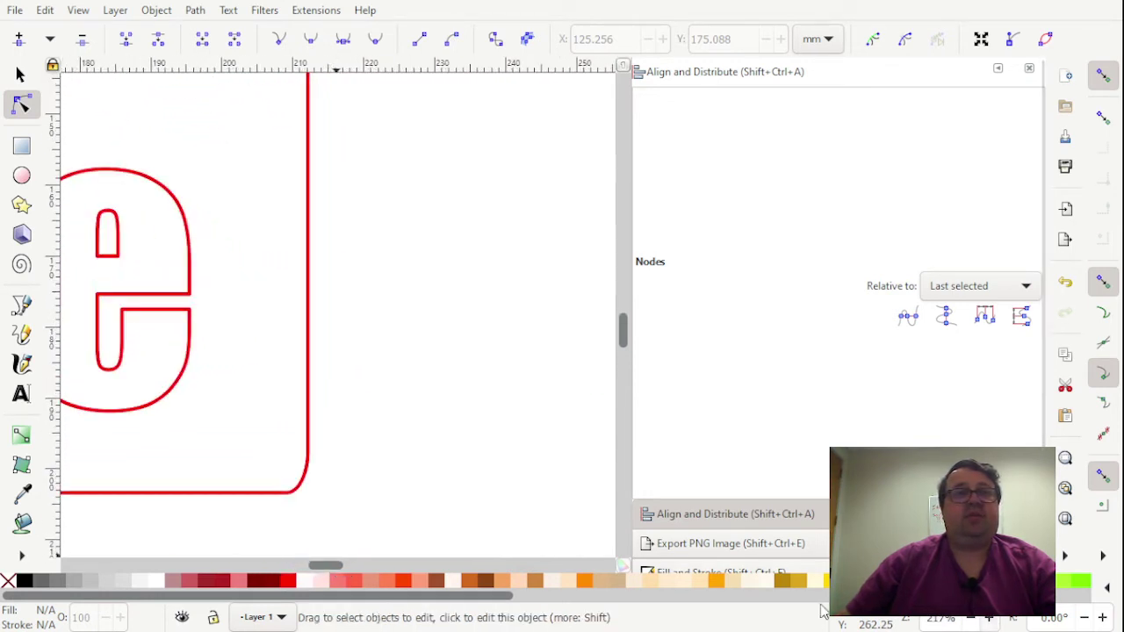
{"action": "left_click_drag", "start_coordinate": [326, 565], "coordinate": [313, 565]}
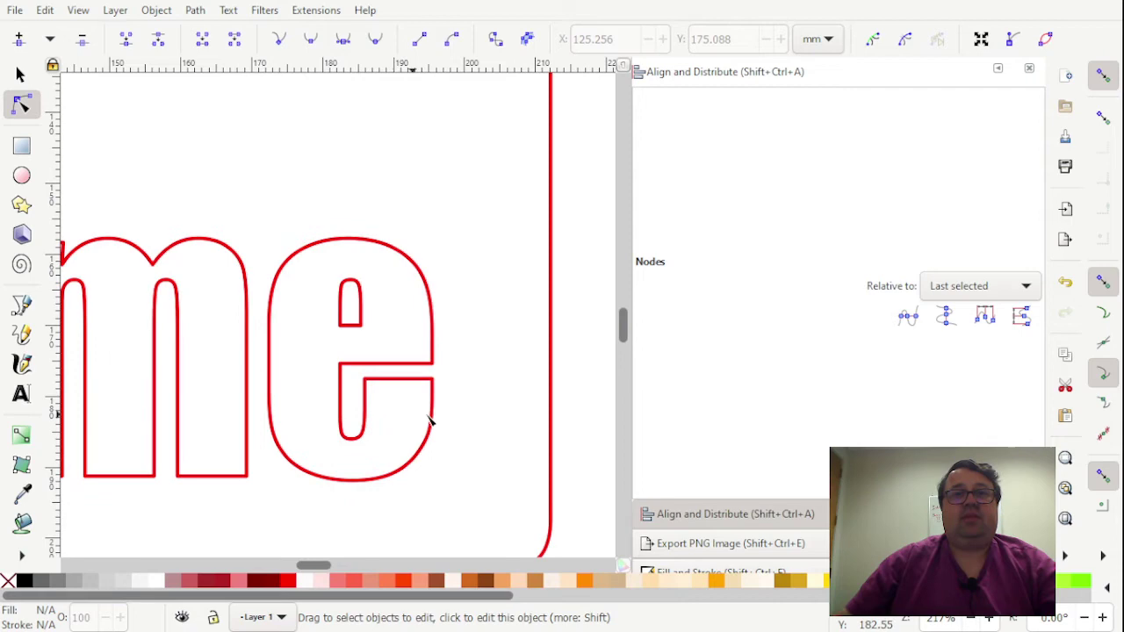
{"action": "left_click", "coordinate": [990, 620]}
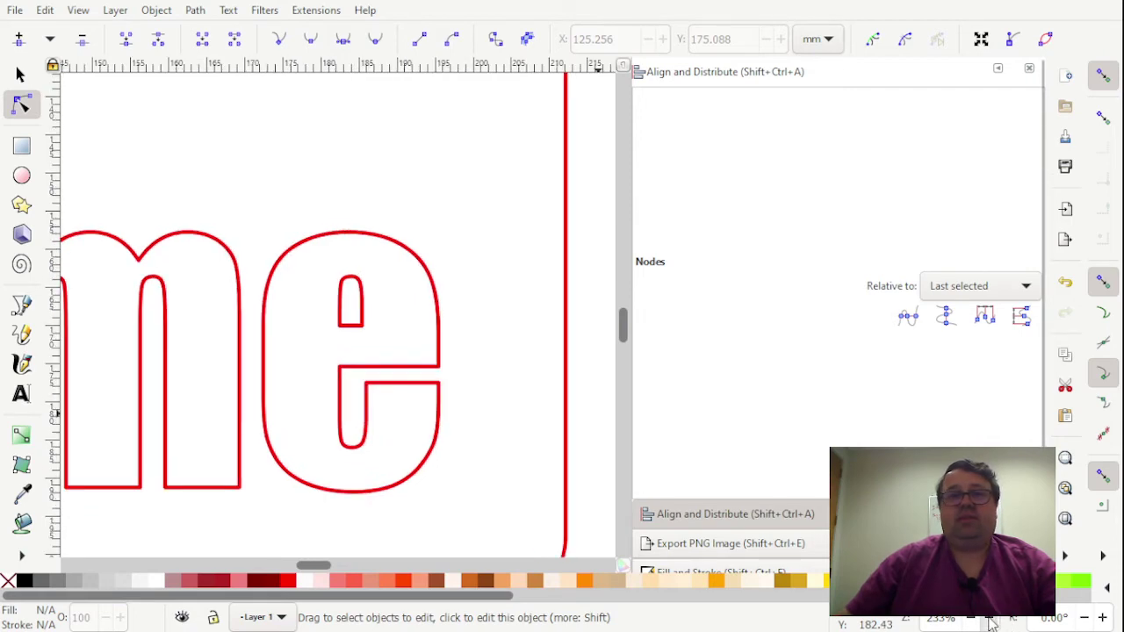
{"action": "left_click", "coordinate": [990, 620]}
{"action": "scroll", "coordinate": [337, 275], "scroll_direction": "up", "scroll_amount": 2}
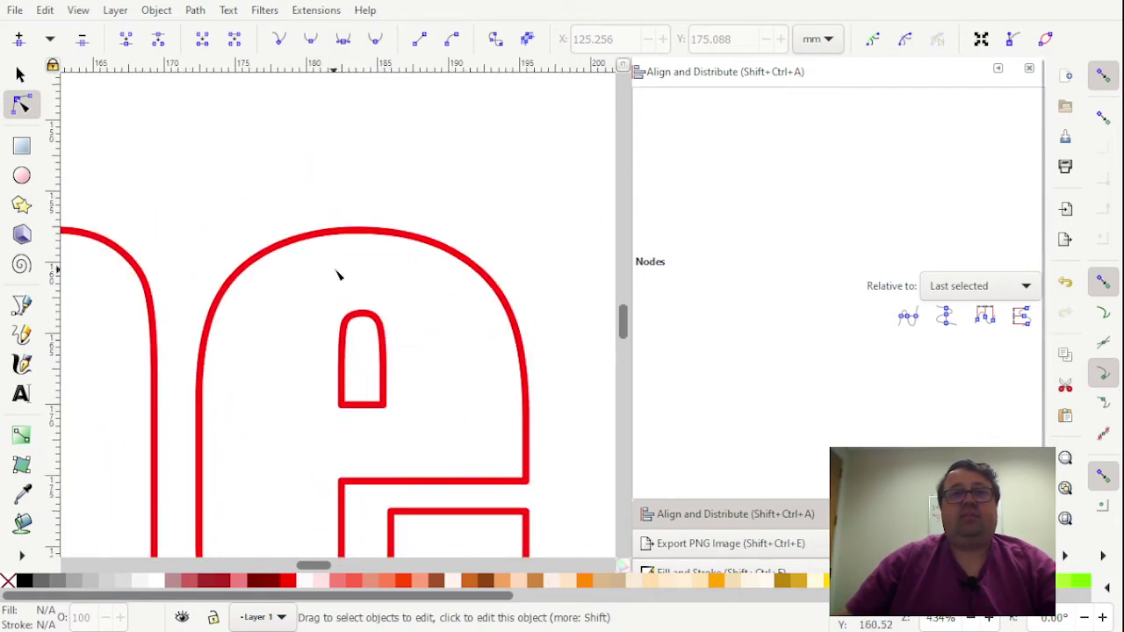
{"action": "left_click", "coordinate": [363, 319]}
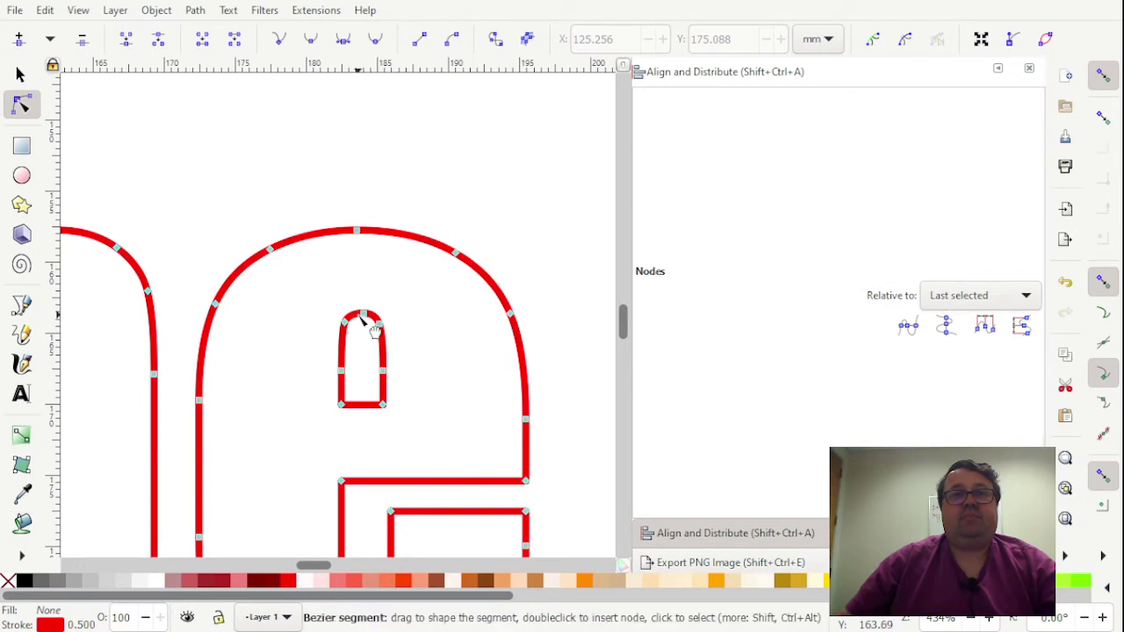
{"action": "left_click", "coordinate": [355, 315]}
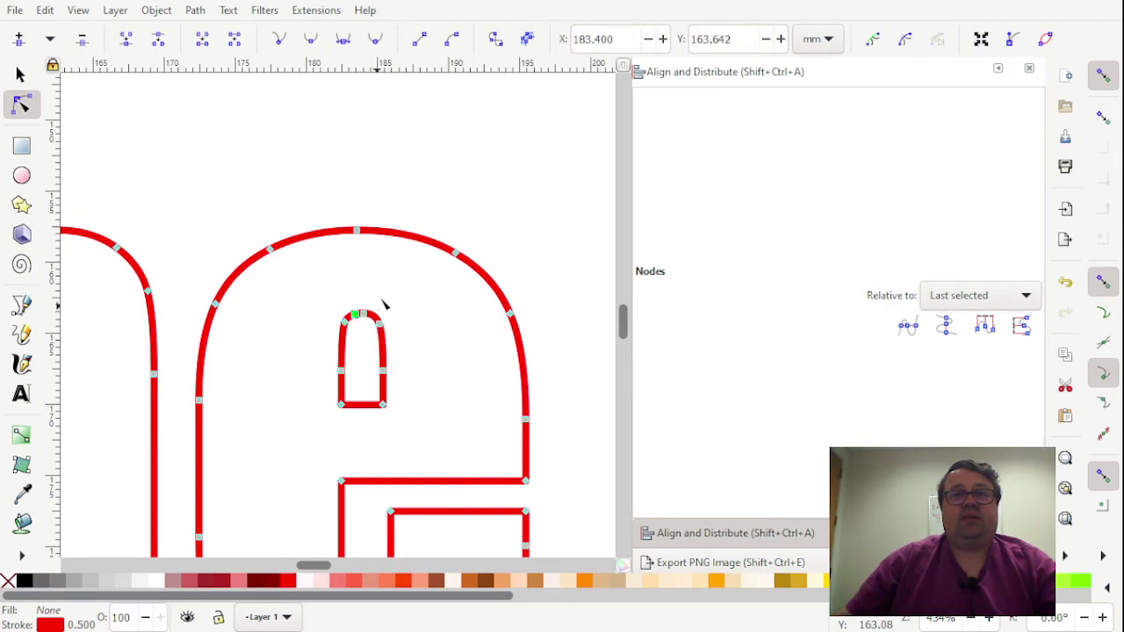
{"action": "left_click", "coordinate": [363, 231]}
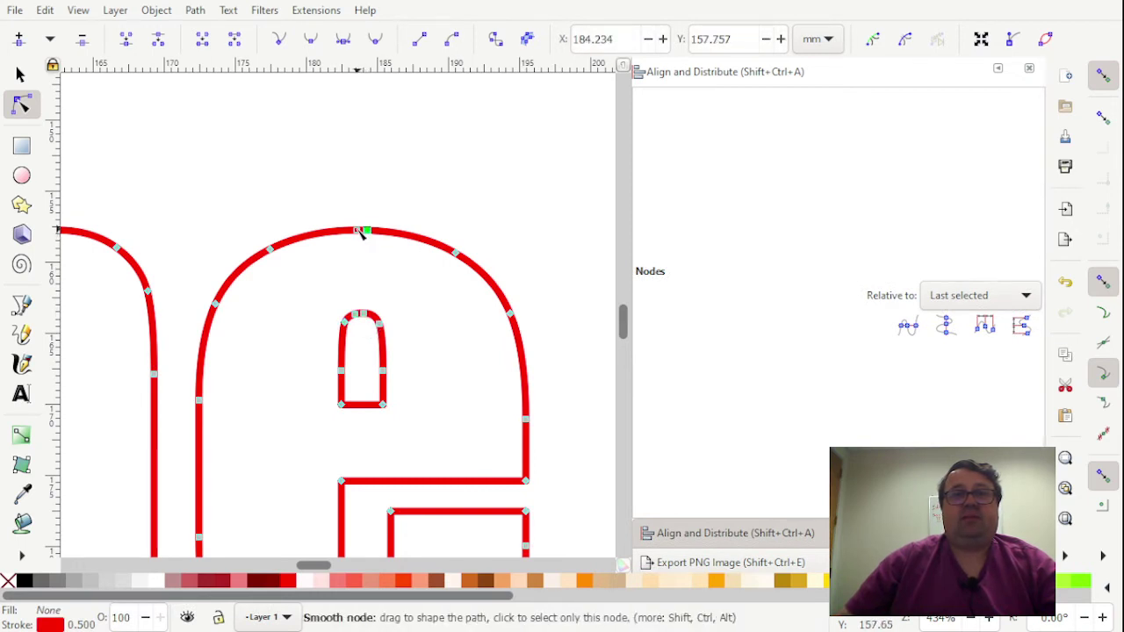
{"action": "key", "text": "Left"}
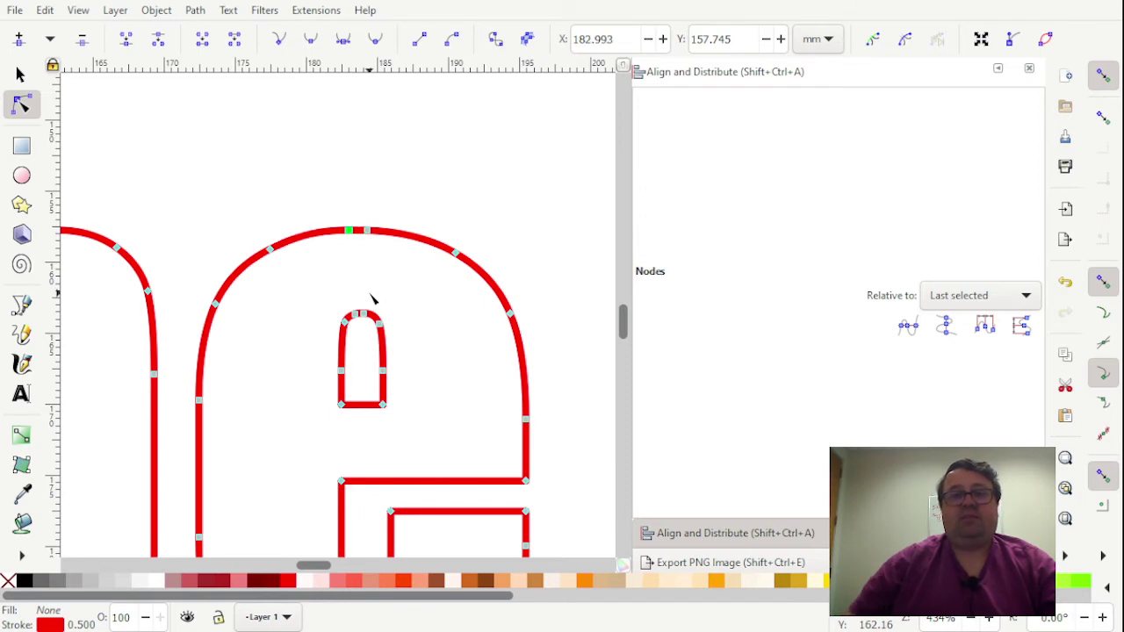
{"action": "left_click", "coordinate": [373, 317]}
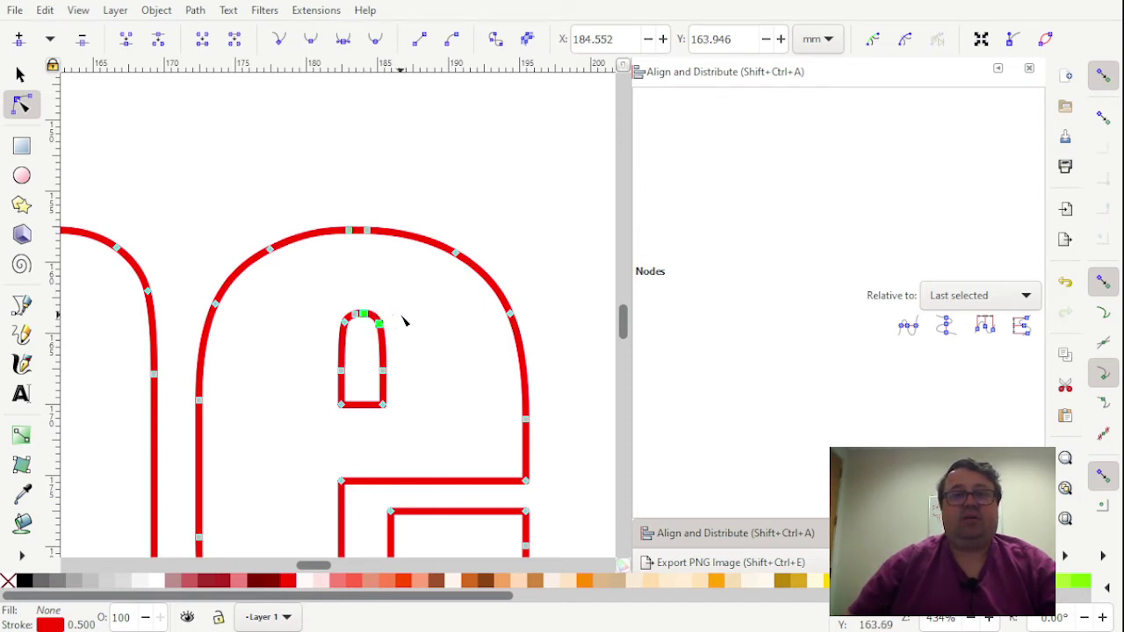
{"action": "key", "text": "Right"}
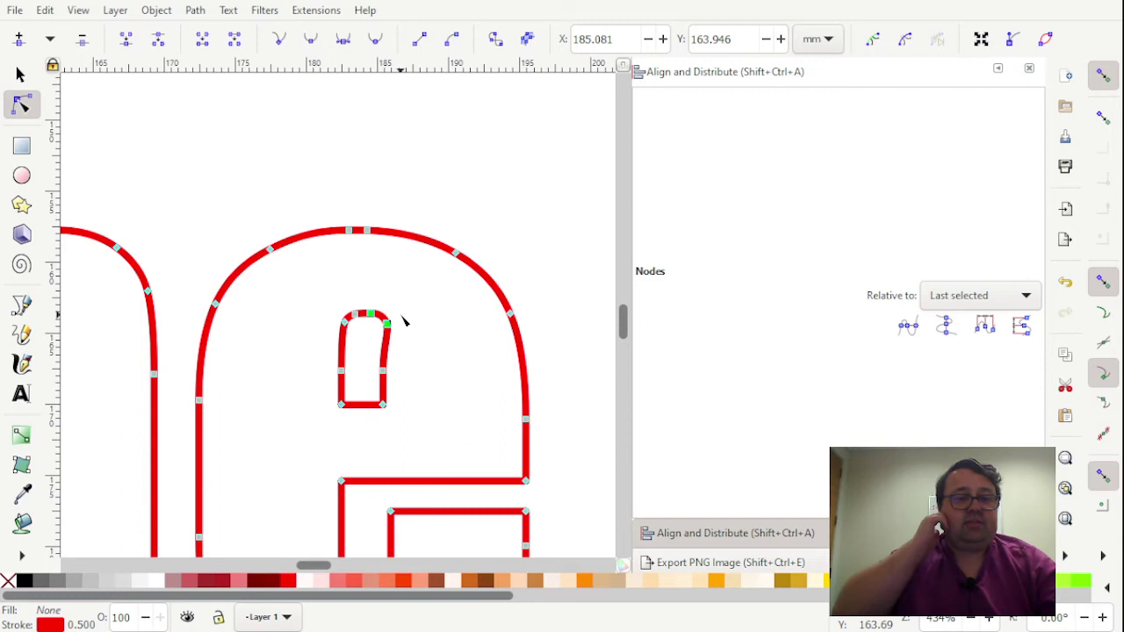
{"action": "key", "text": "ctrl+z"}
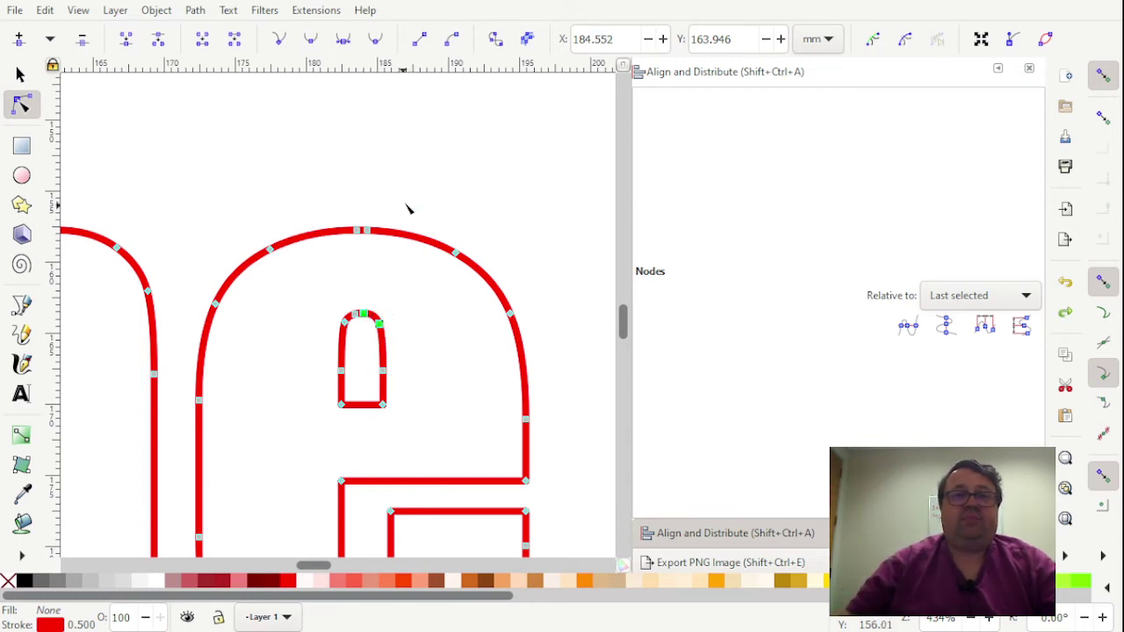
Vertically align the outer top-arc nodes with the inner hole's top nodes.
{"action": "left_click", "coordinate": [367, 313]}
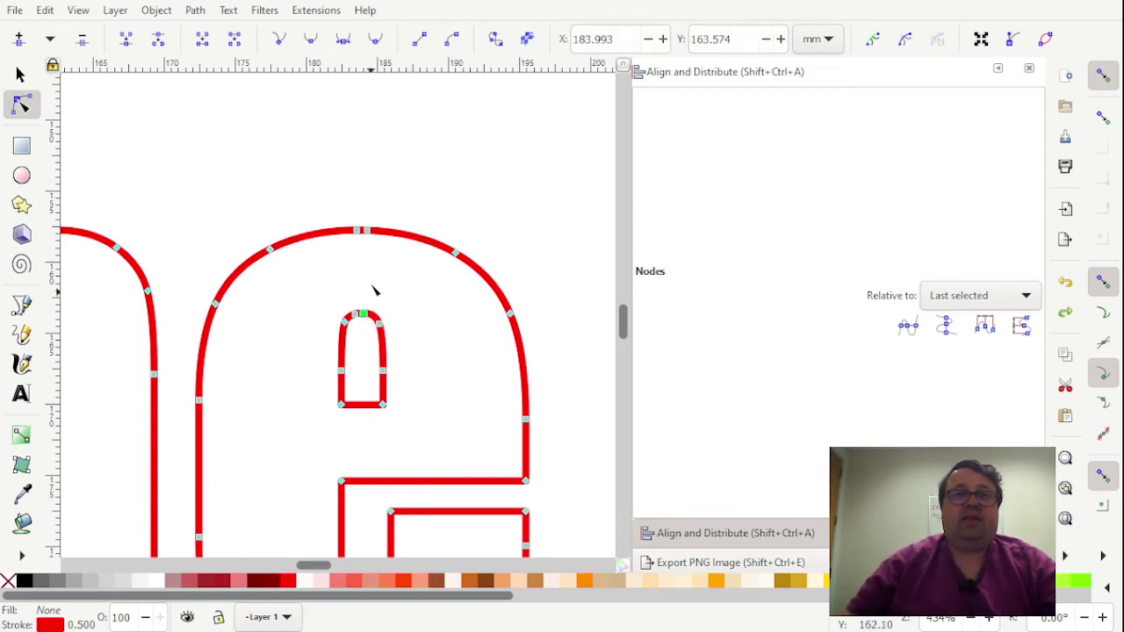
{"action": "left_click", "coordinate": [367, 231], "text": "shift"}
{"action": "left_click", "coordinate": [945, 327]}
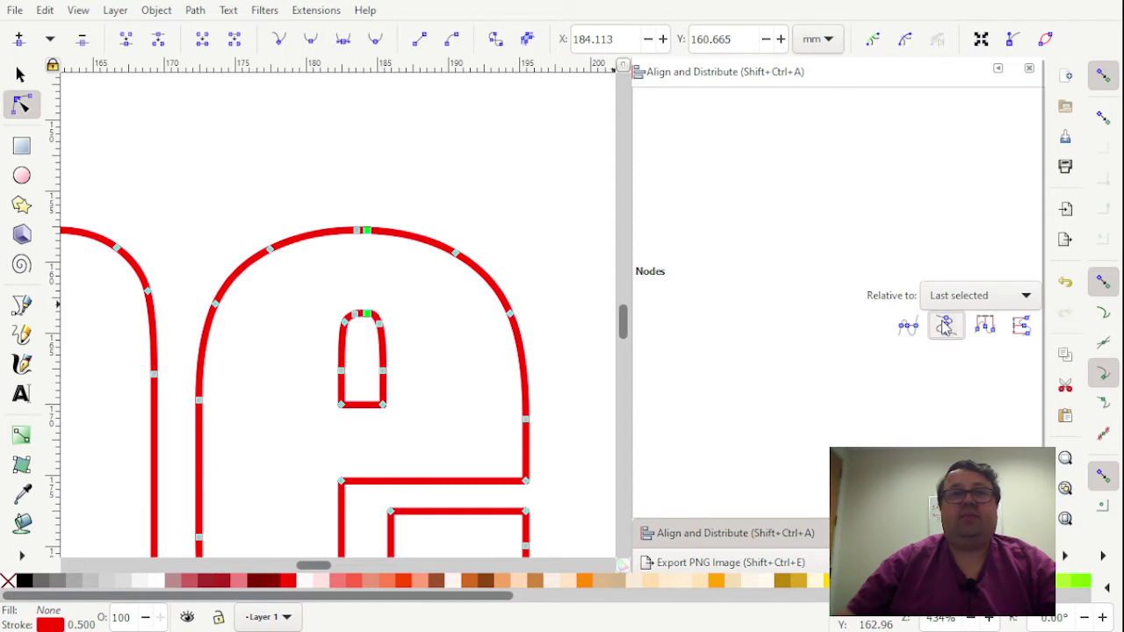
{"action": "left_click", "coordinate": [356, 230]}
{"action": "left_click", "coordinate": [356, 314], "text": "shift"}
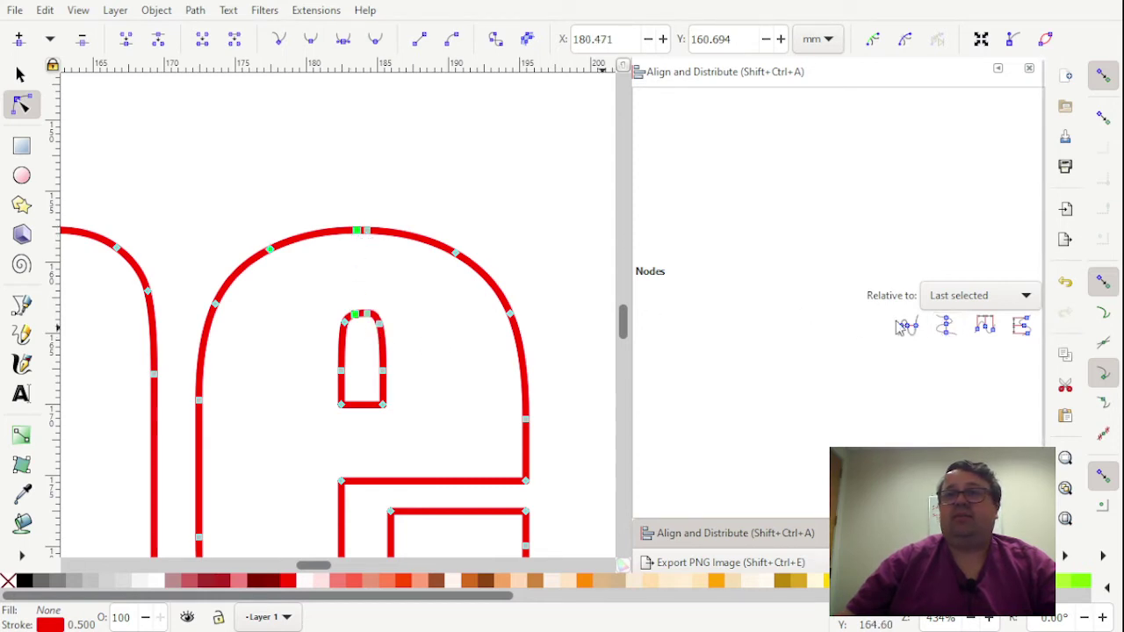
{"action": "left_click", "coordinate": [945, 326]}
{"action": "key", "text": "ctrl+z"}
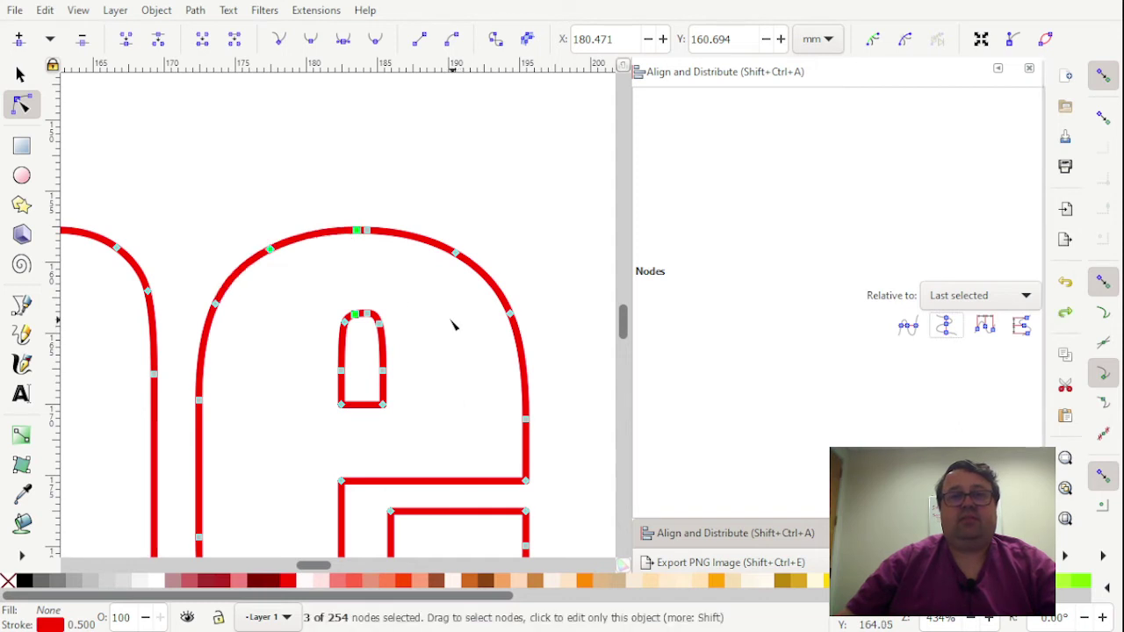
{"action": "left_click", "coordinate": [358, 231]}
{"action": "left_click", "coordinate": [357, 313], "text": "shift"}
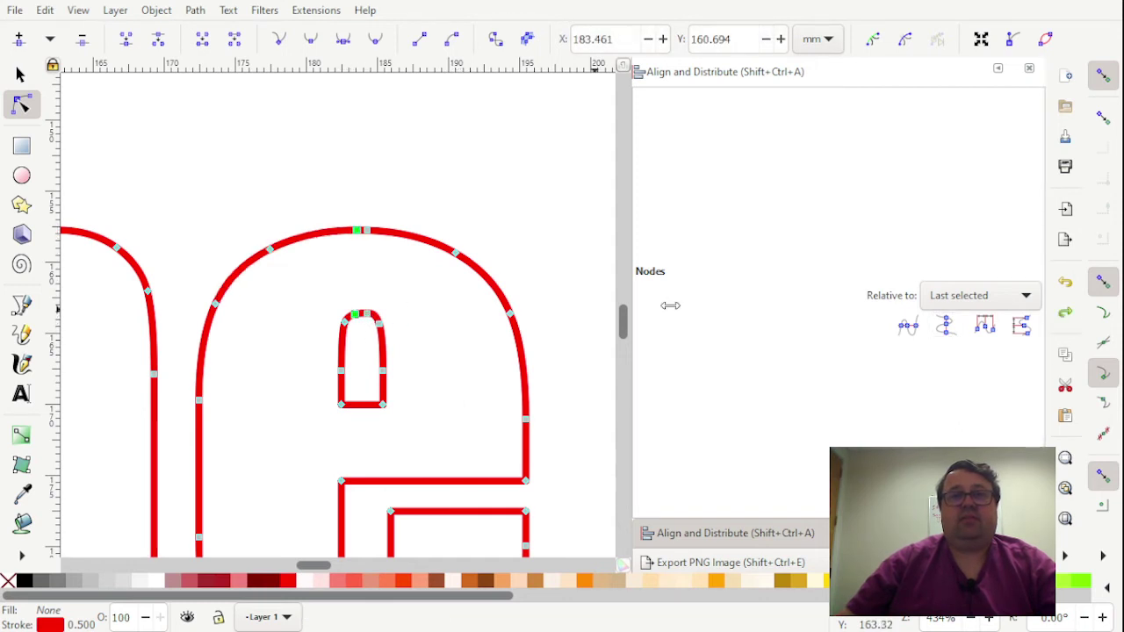
{"action": "left_click", "coordinate": [945, 327]}
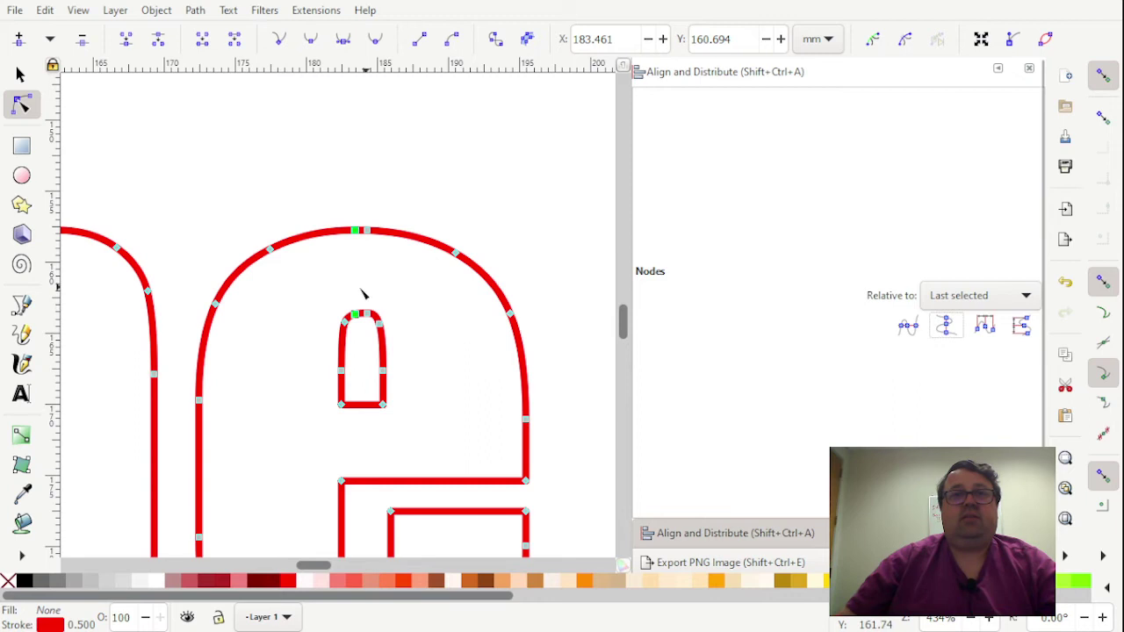
Join the left and right top-arc/hole node pairs with two new segments.
{"action": "left_click", "coordinate": [365, 218]}
{"action": "left_click", "coordinate": [364, 232]}
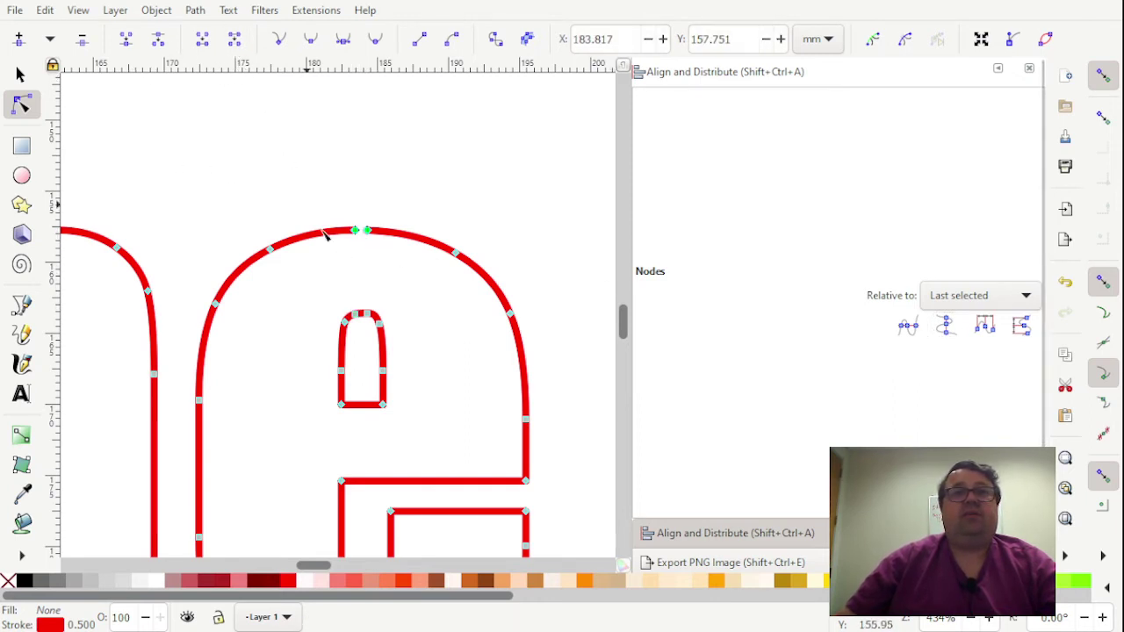
{"action": "left_click", "coordinate": [375, 323]}
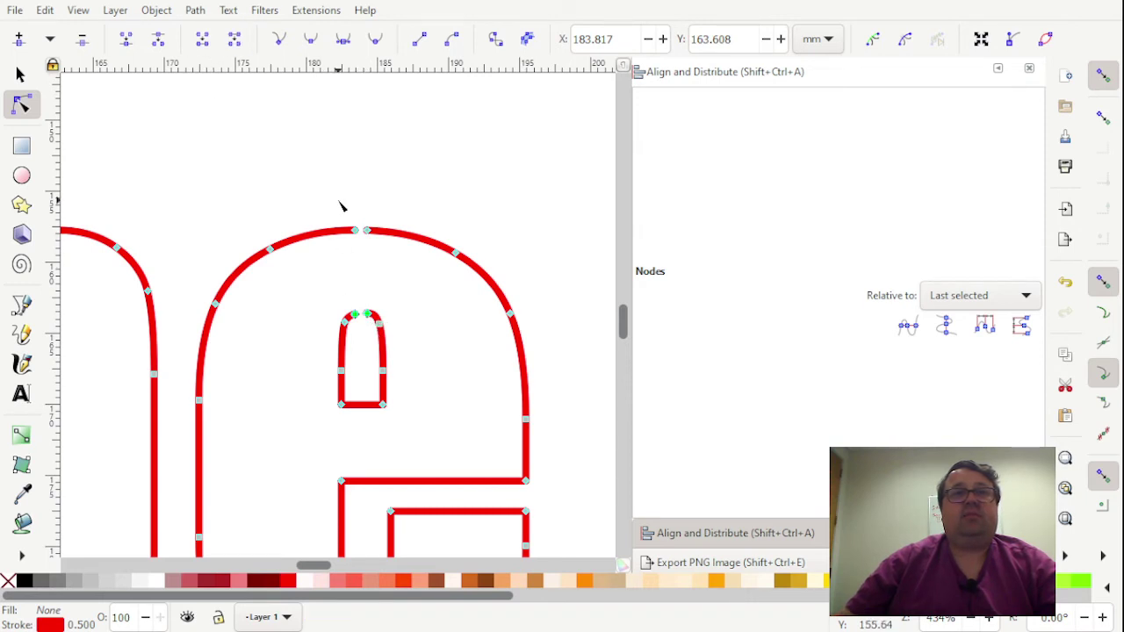
{"action": "left_click_drag", "start_coordinate": [365, 279], "coordinate": [360, 318]}
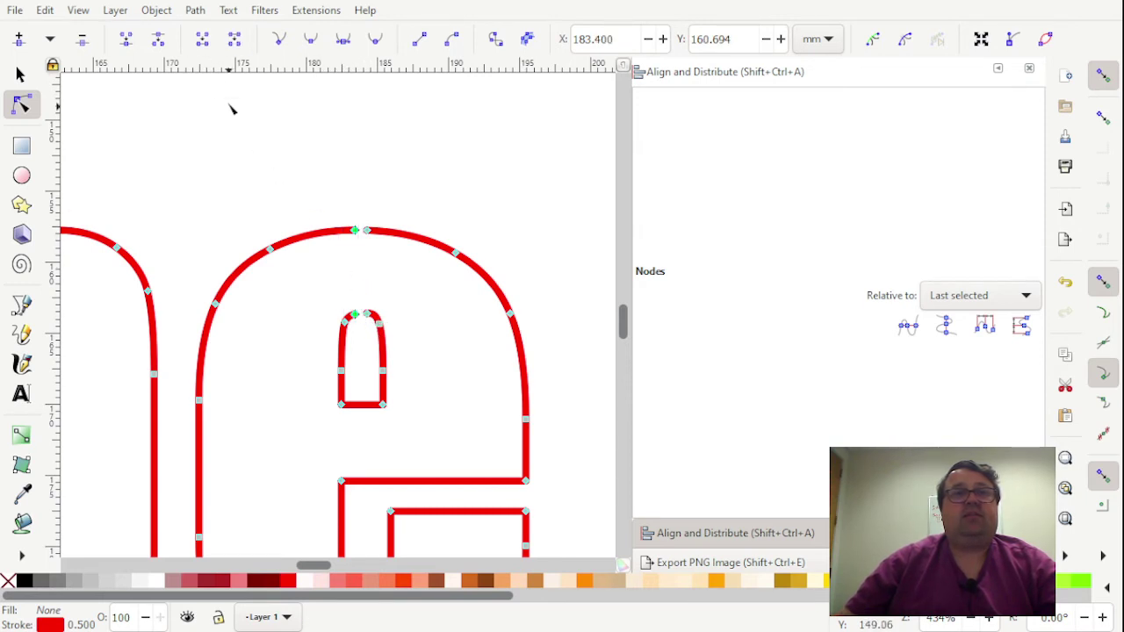
{"action": "left_click", "coordinate": [202, 40]}
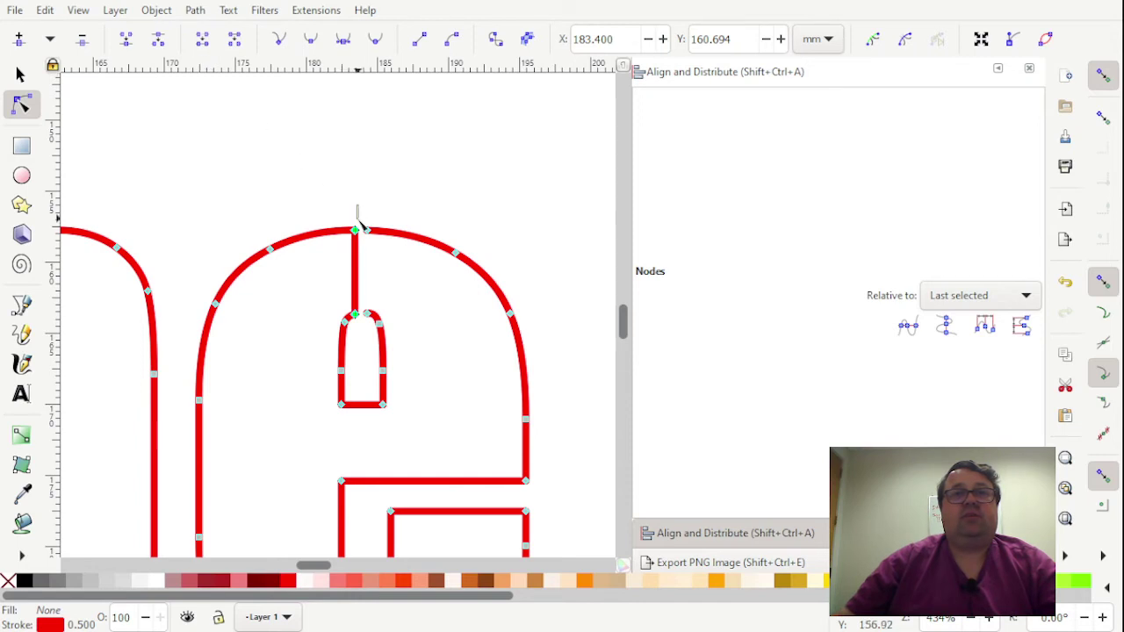
{"action": "left_click_drag", "start_coordinate": [358, 224], "coordinate": [387, 339]}
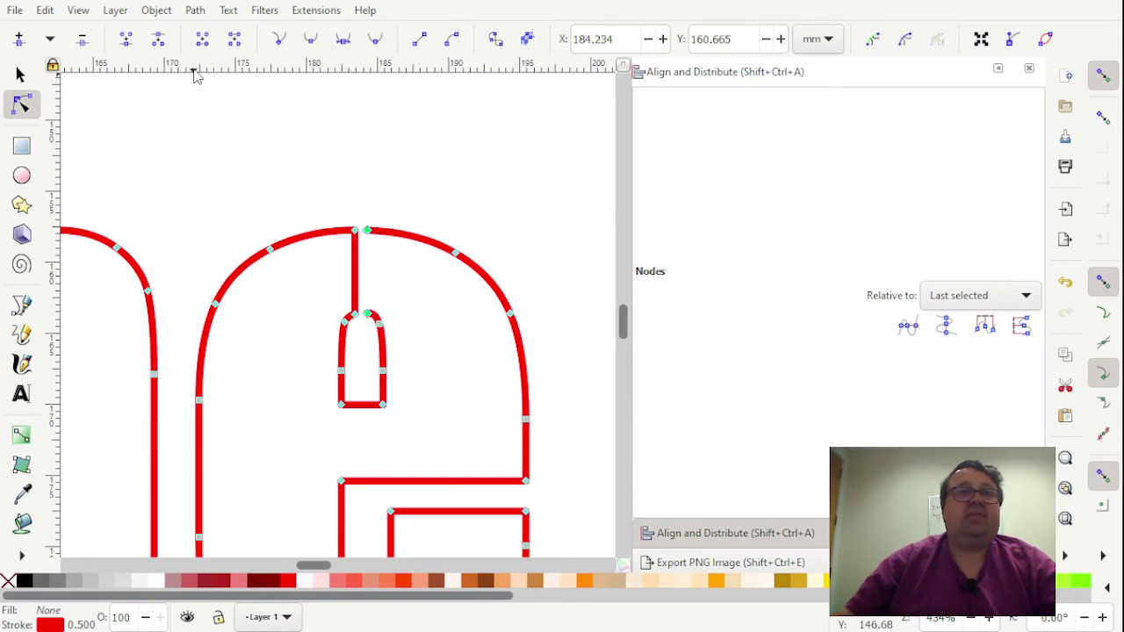
{"action": "left_click", "coordinate": [203, 42]}
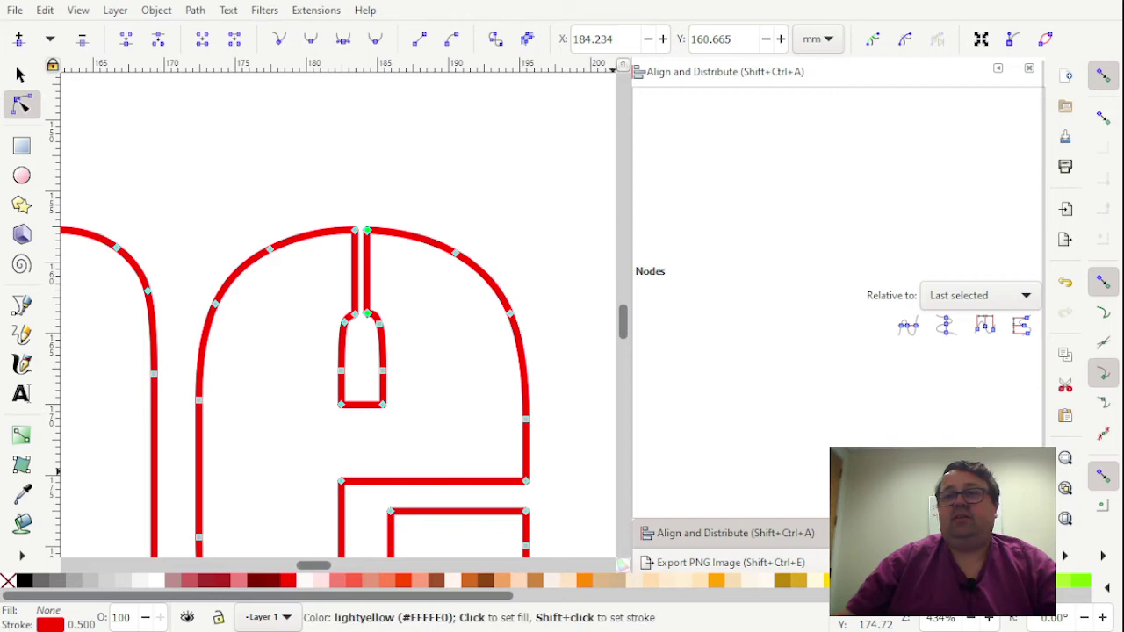
Select the whole Shar's Home path and give it a black fill.
{"action": "left_click", "coordinate": [971, 619]}
{"action": "left_click", "coordinate": [971, 619]}
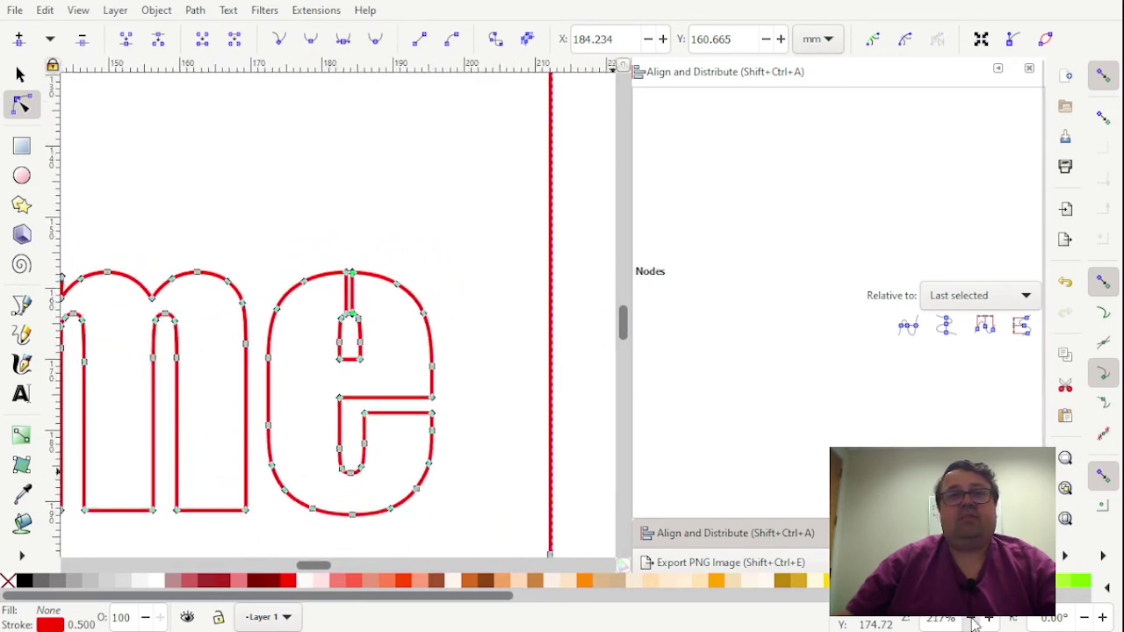
{"action": "left_click", "coordinate": [971, 619]}
{"action": "scroll", "coordinate": [474, 308], "scroll_direction": "down", "scroll_amount": 2}
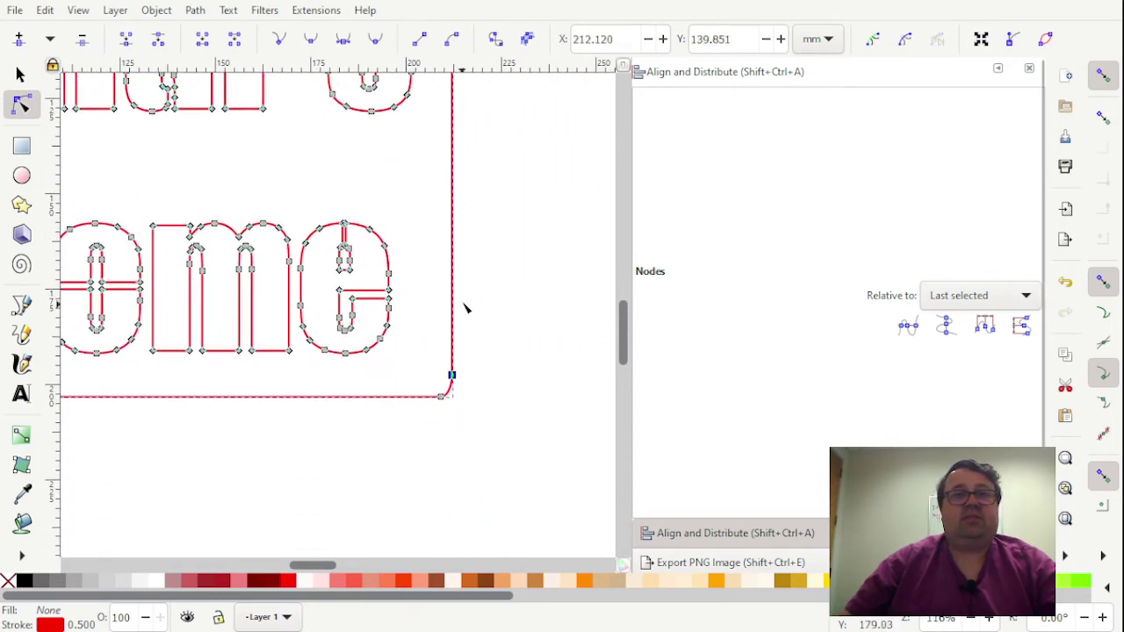
{"action": "key", "text": "s"}
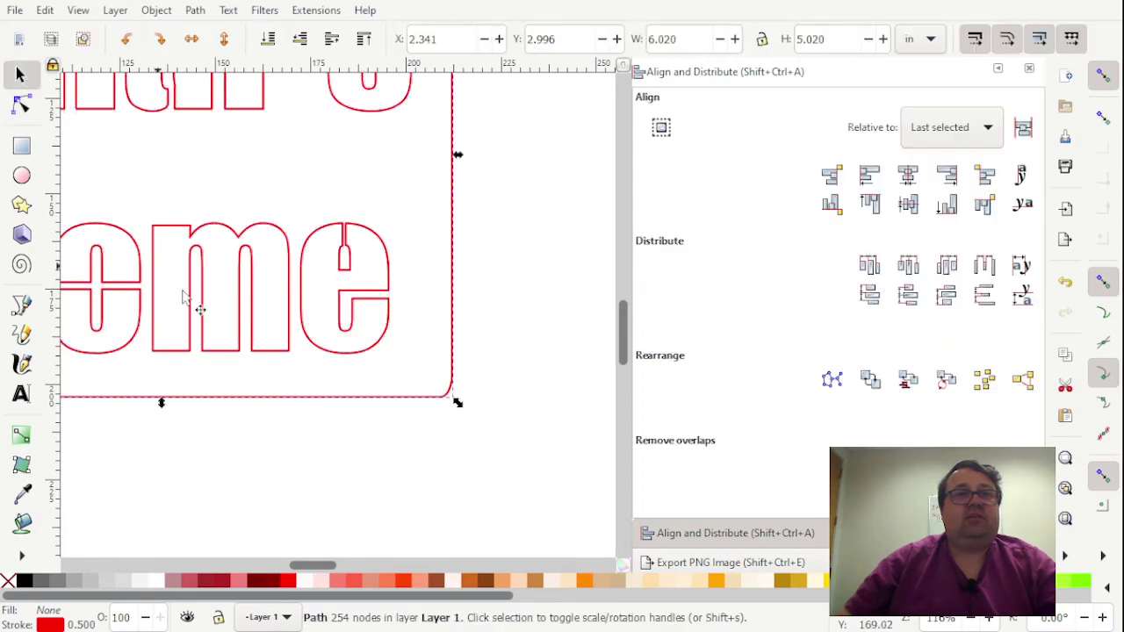
{"action": "left_click_drag", "start_coordinate": [320, 564], "coordinate": [303, 566]}
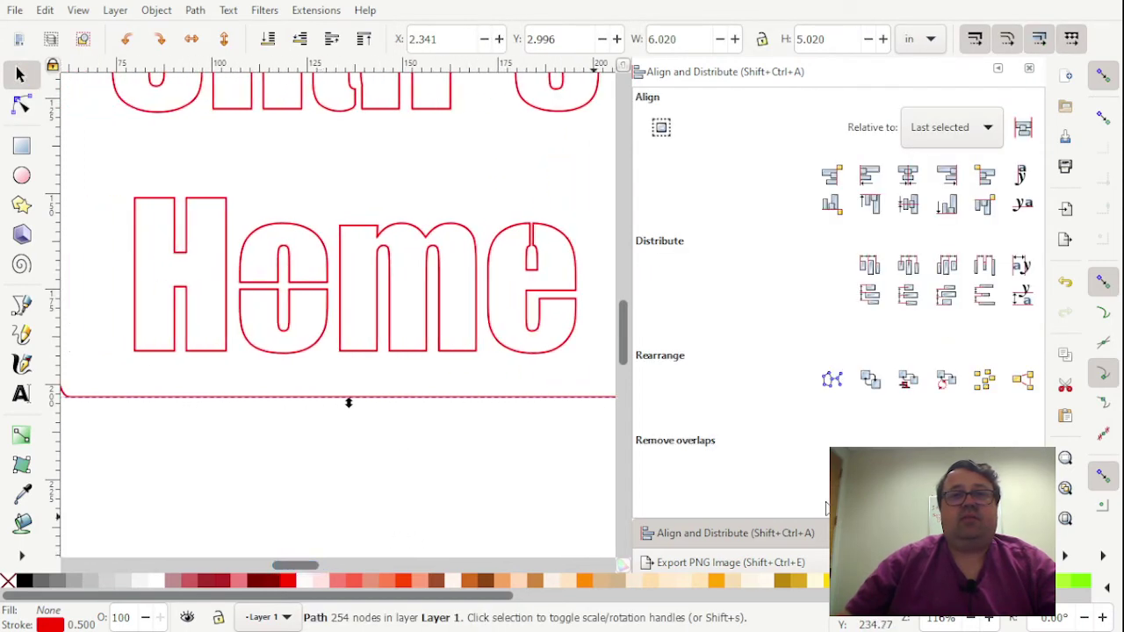
{"action": "scroll", "coordinate": [976, 626], "scroll_direction": "down", "scroll_amount": 5}
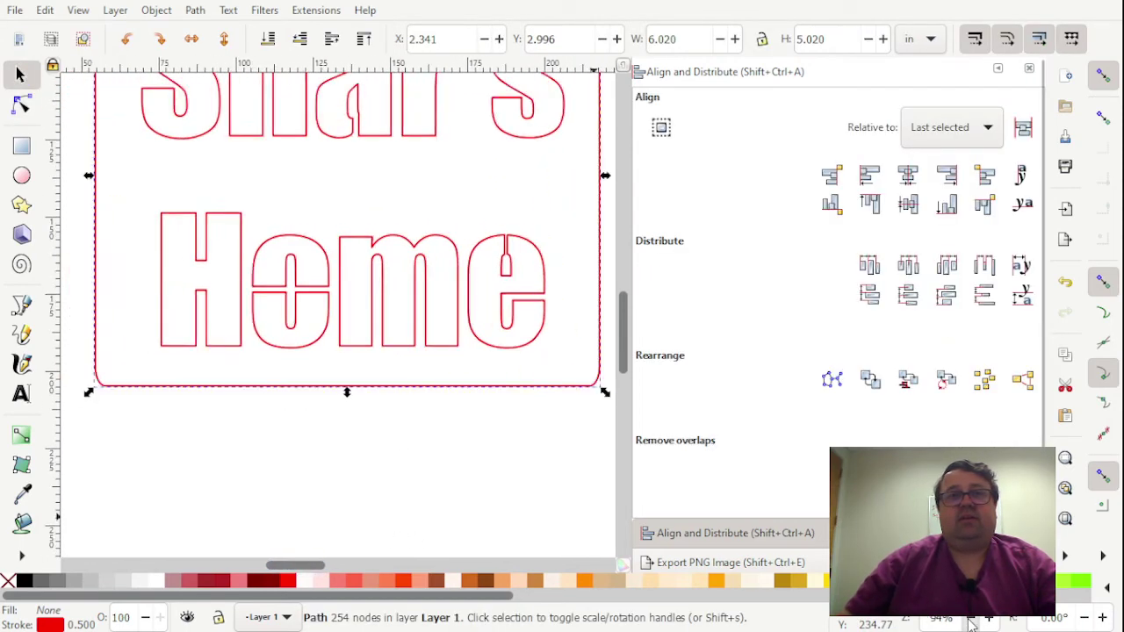
{"action": "scroll", "coordinate": [477, 372], "scroll_direction": "up", "scroll_amount": 2}
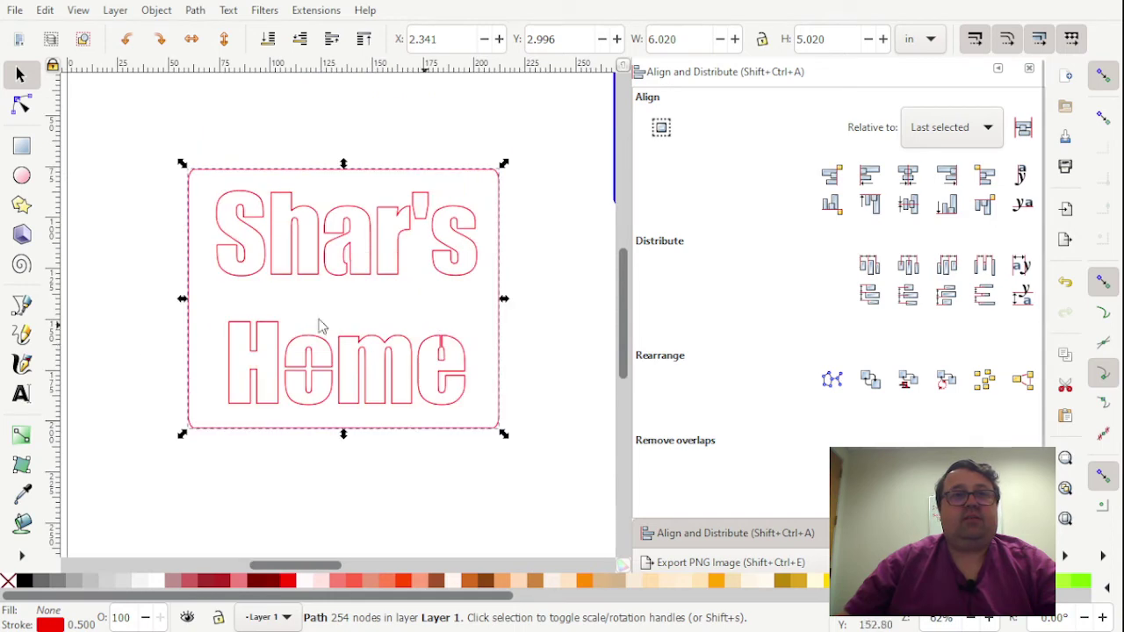
{"action": "left_click", "coordinate": [24, 582]}
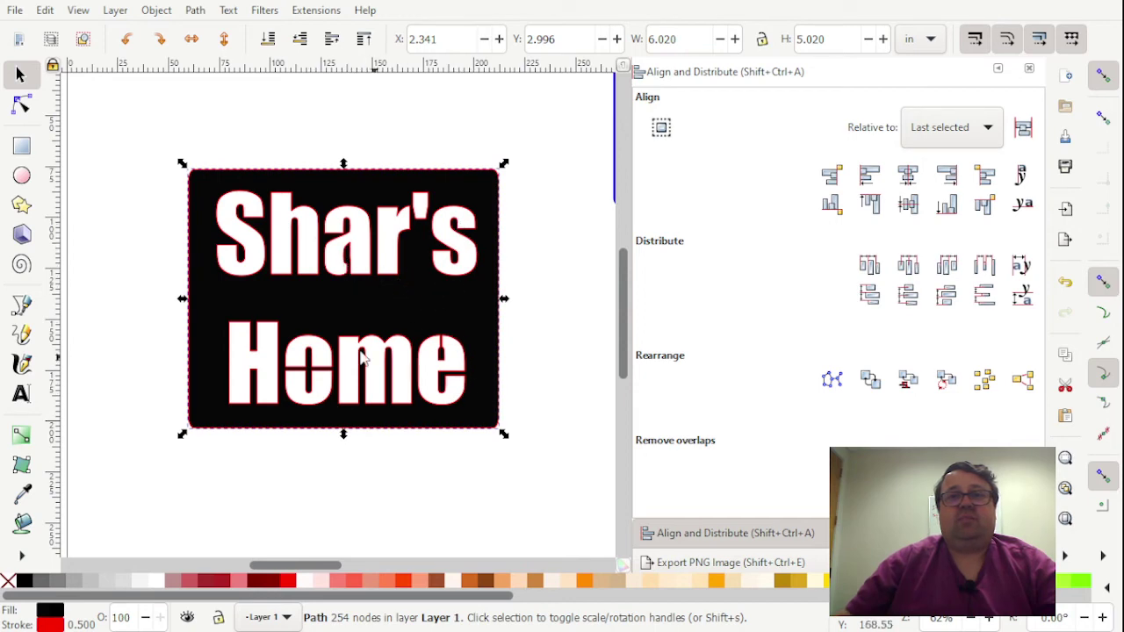
Drag the Shar's Home sign further to the left.
{"action": "scroll", "coordinate": [488, 349], "scroll_direction": "up", "scroll_amount": 3}
{"action": "scroll", "coordinate": [488, 350], "scroll_direction": "down", "scroll_amount": 3}
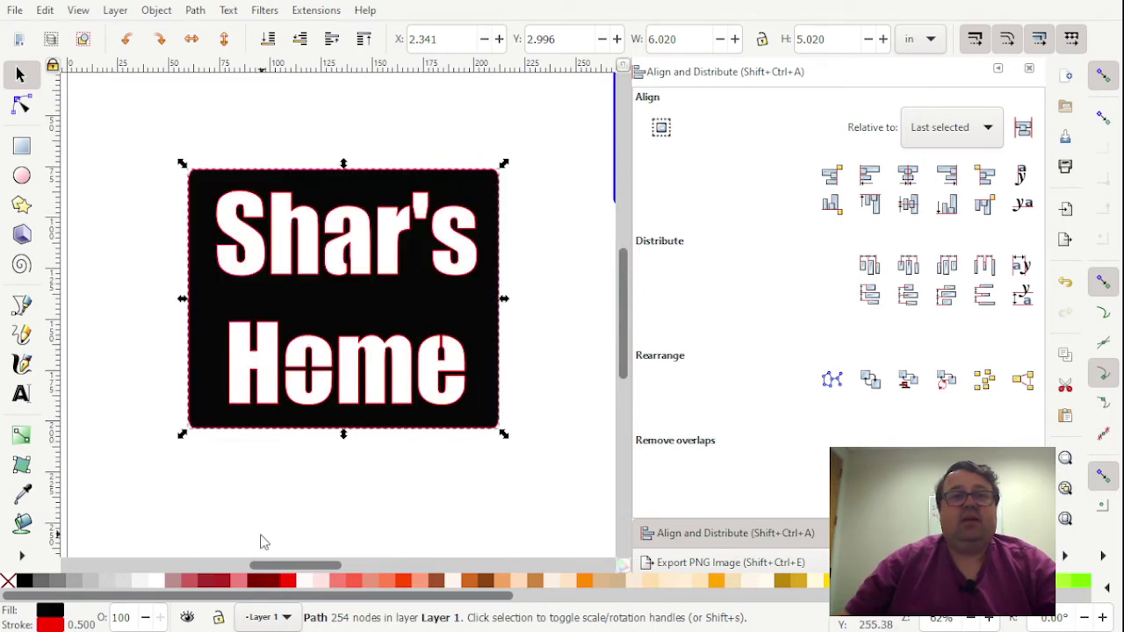
{"action": "mouse_move", "coordinate": [273, 564]}
{"action": "left_mouse_down"}
{"action": "mouse_move", "coordinate": [294, 564]}
{"action": "mouse_move", "coordinate": [279, 565]}
{"action": "left_mouse_up"}
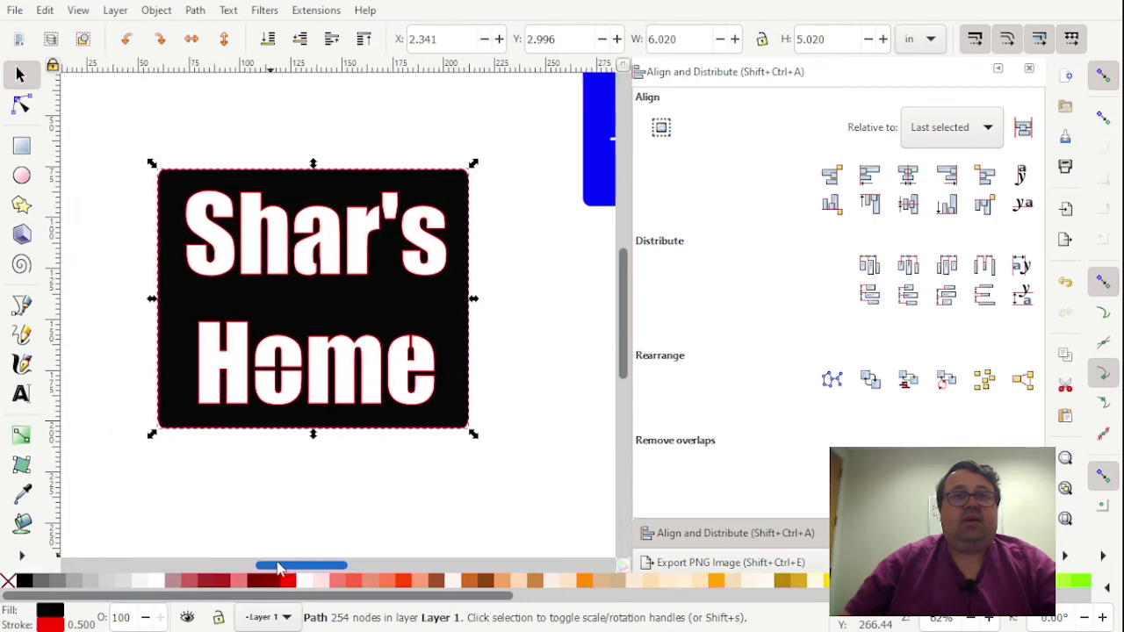
{"action": "left_click_drag", "start_coordinate": [322, 340], "coordinate": [230, 332]}
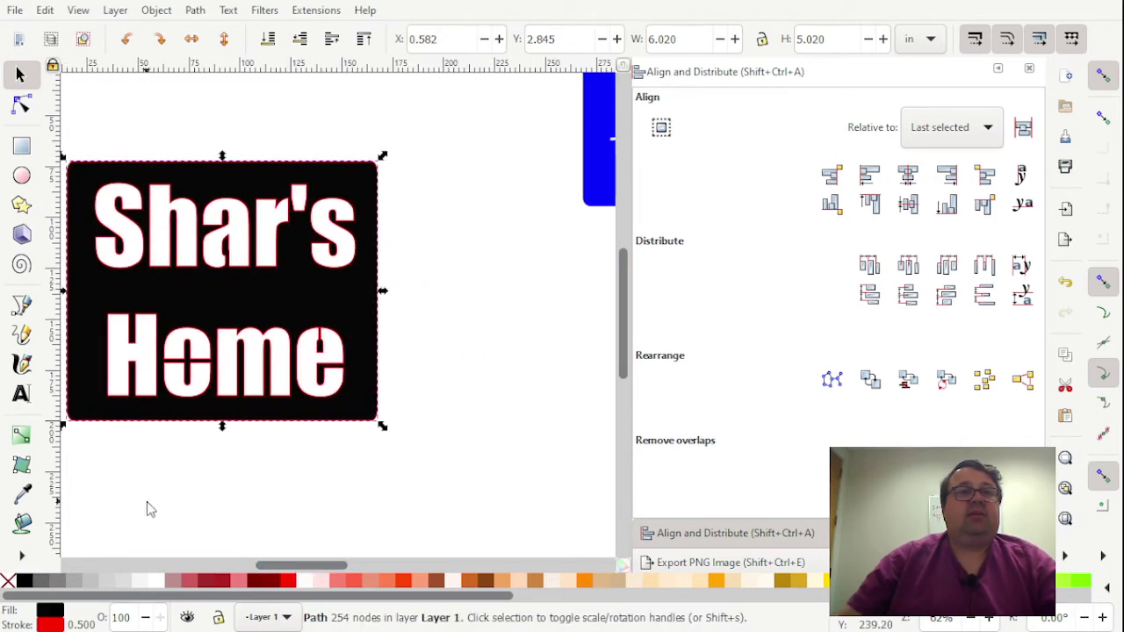
Draw a black rounded rectangle and resize it to about 5.868 × 2.114 in.
{"action": "key", "text": "r"}
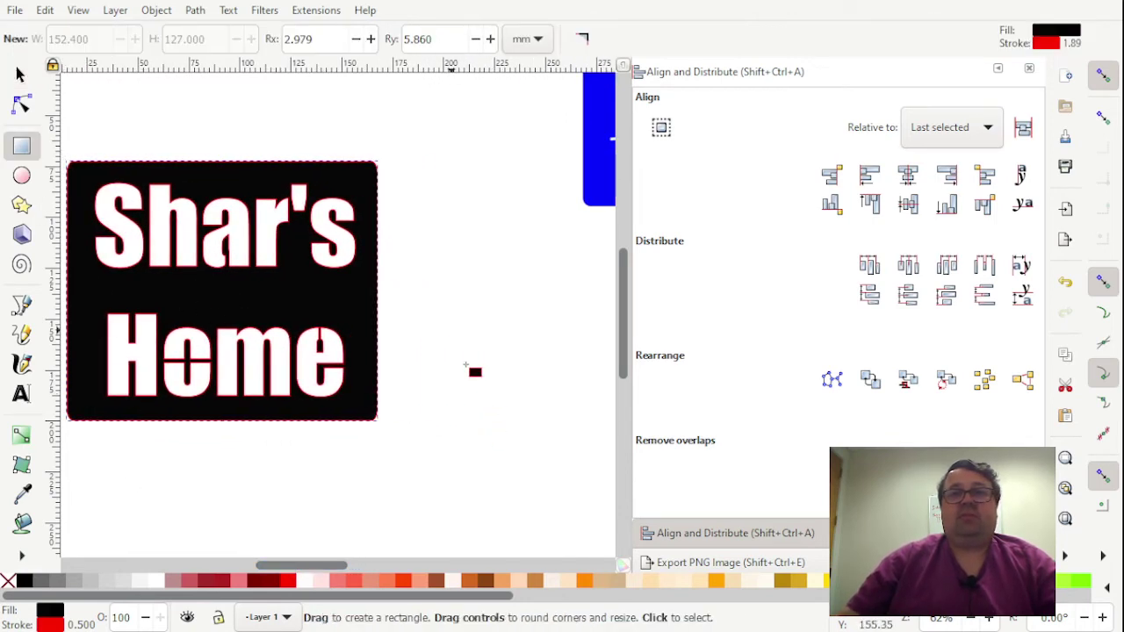
{"action": "left_click_drag", "start_coordinate": [451, 329], "coordinate": [602, 468]}
{"action": "left_click_drag", "start_coordinate": [281, 567], "coordinate": [321, 572]}
{"action": "key", "text": "s"}
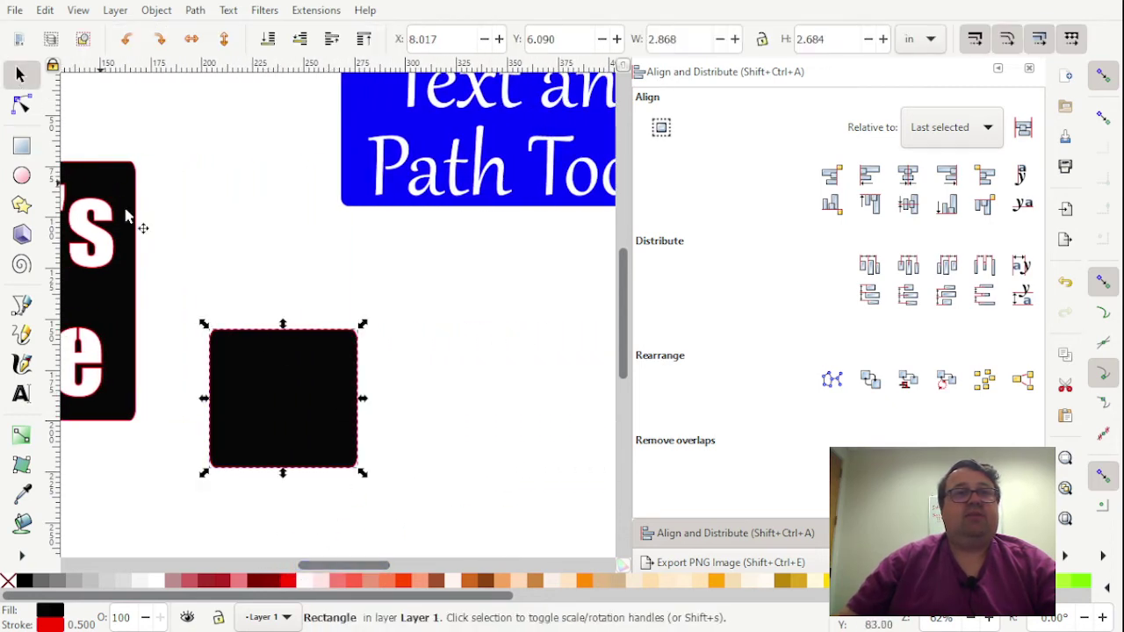
{"action": "left_click_drag", "start_coordinate": [364, 400], "coordinate": [518, 413]}
{"action": "left_click_drag", "start_coordinate": [354, 478], "coordinate": [360, 440]}
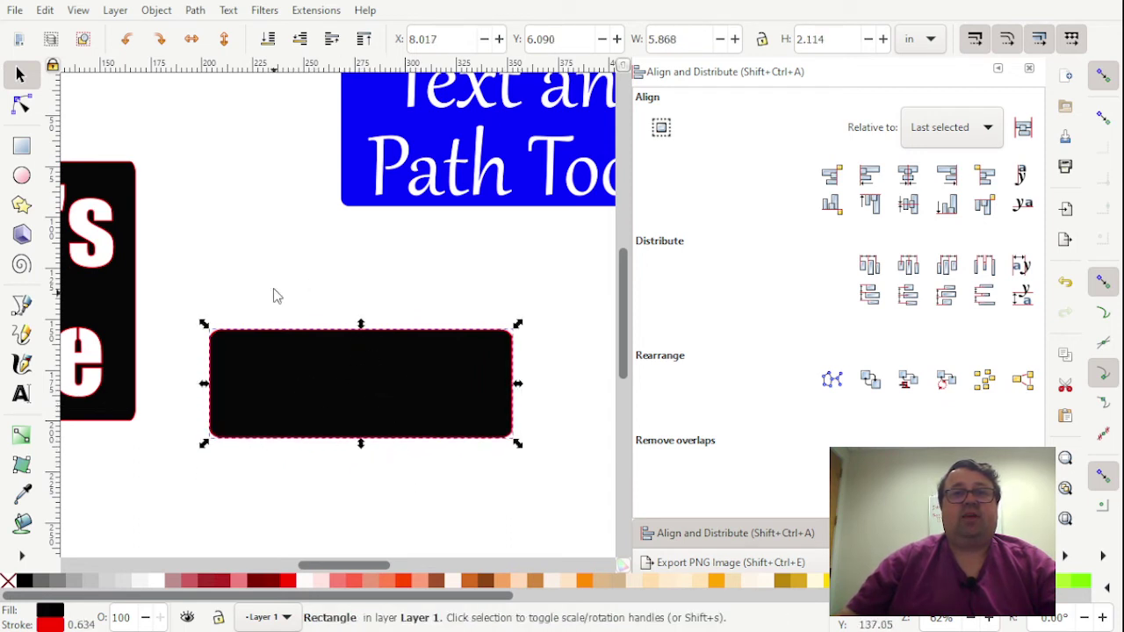
{"action": "scroll", "coordinate": [285, 376], "scroll_direction": "down", "scroll_amount": 2}
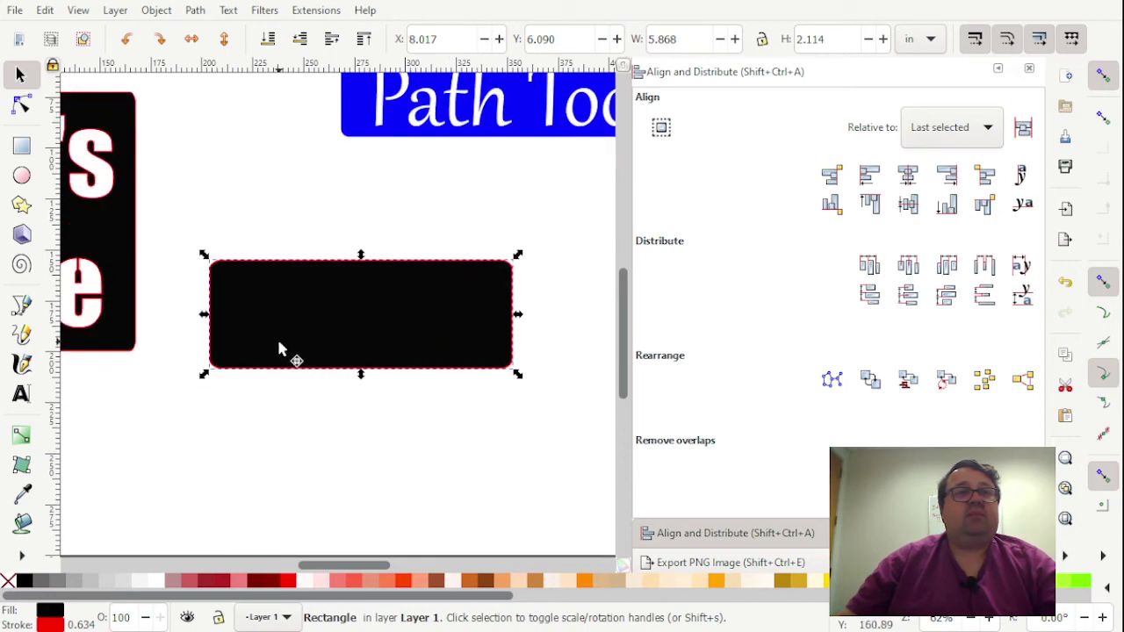
{"action": "scroll", "coordinate": [297, 367], "scroll_direction": "up", "scroll_amount": 2}
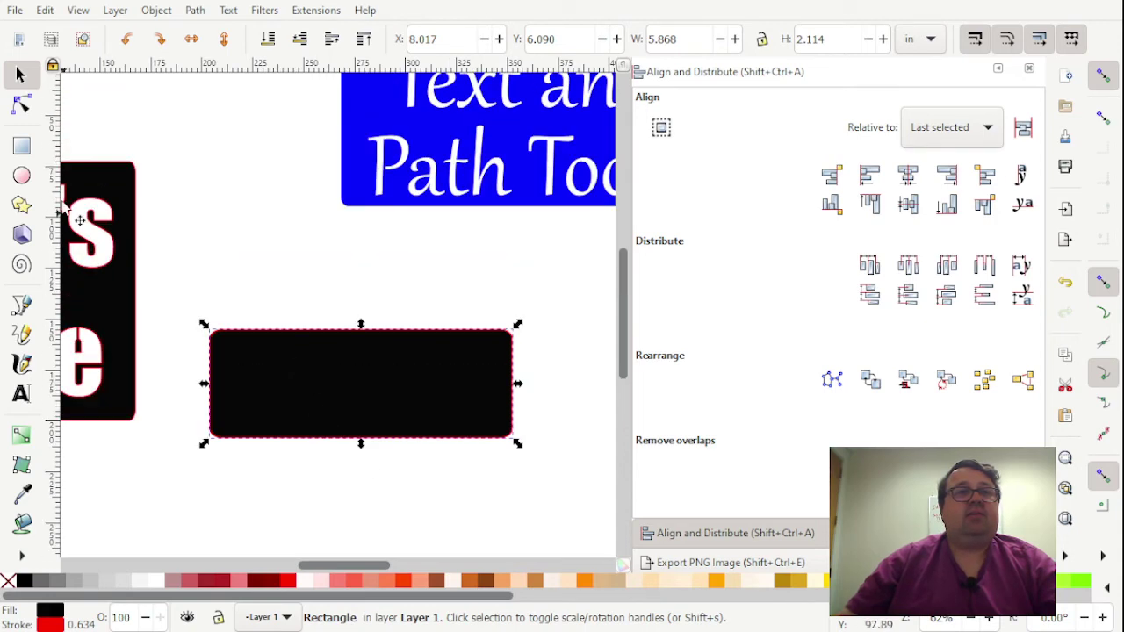
Type 'Shar Rocks' above the rectangle, then split Rocks off into its own text object.
{"action": "left_click", "coordinate": [21, 393]}
{"action": "left_click", "coordinate": [307, 277]}
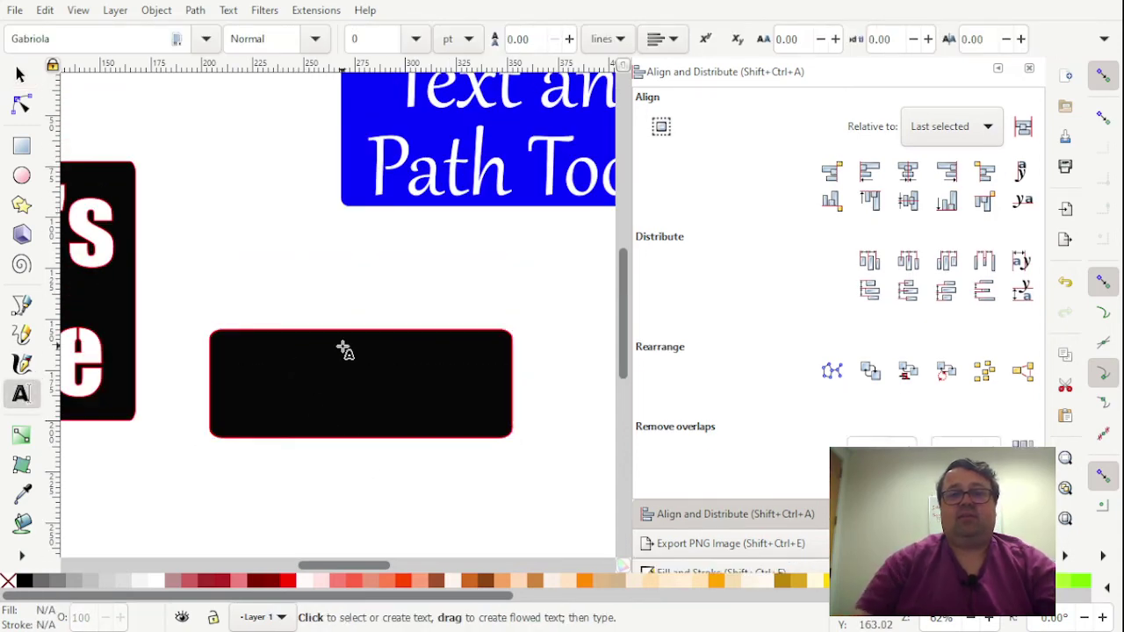
{"action": "type", "text": "Shar"}
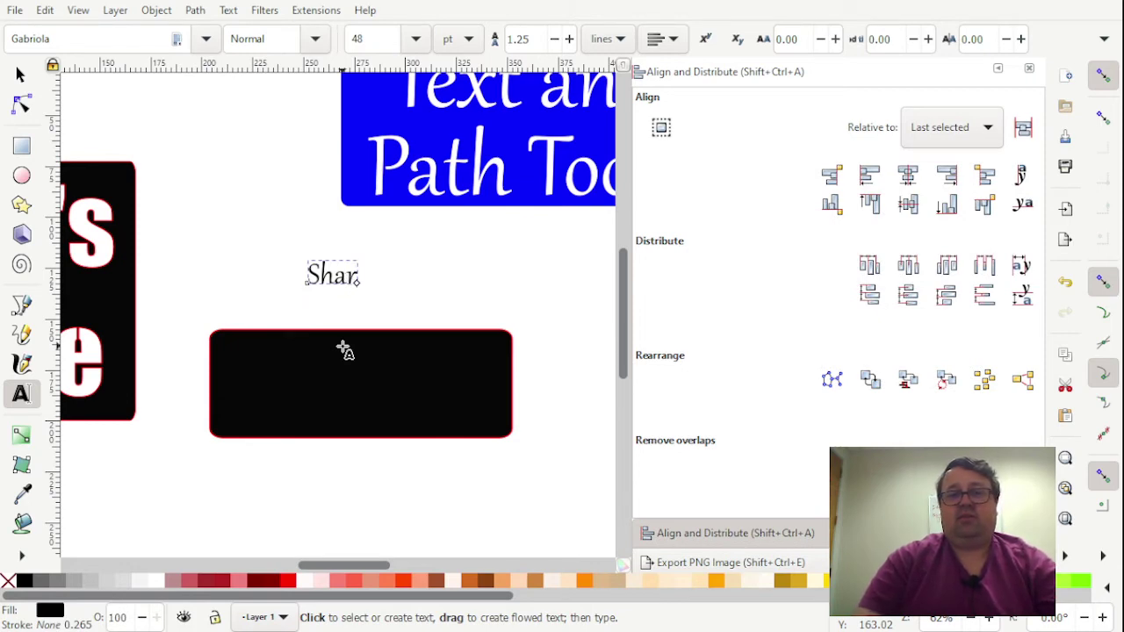
{"action": "type", "text": " Rocks"}
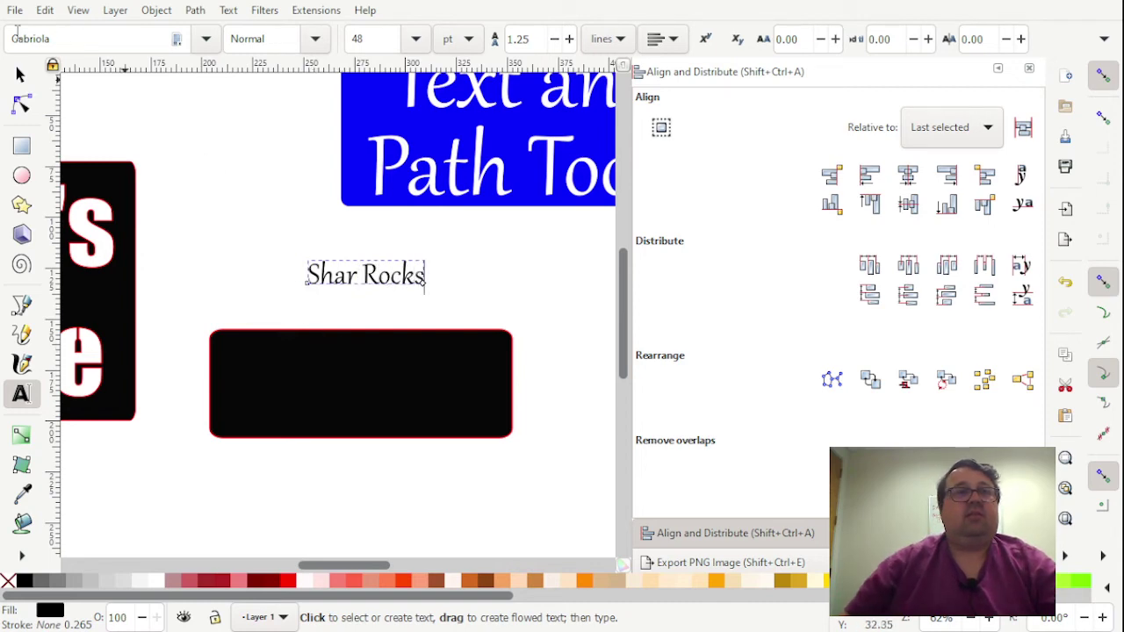
{"action": "left_click", "coordinate": [21, 74]}
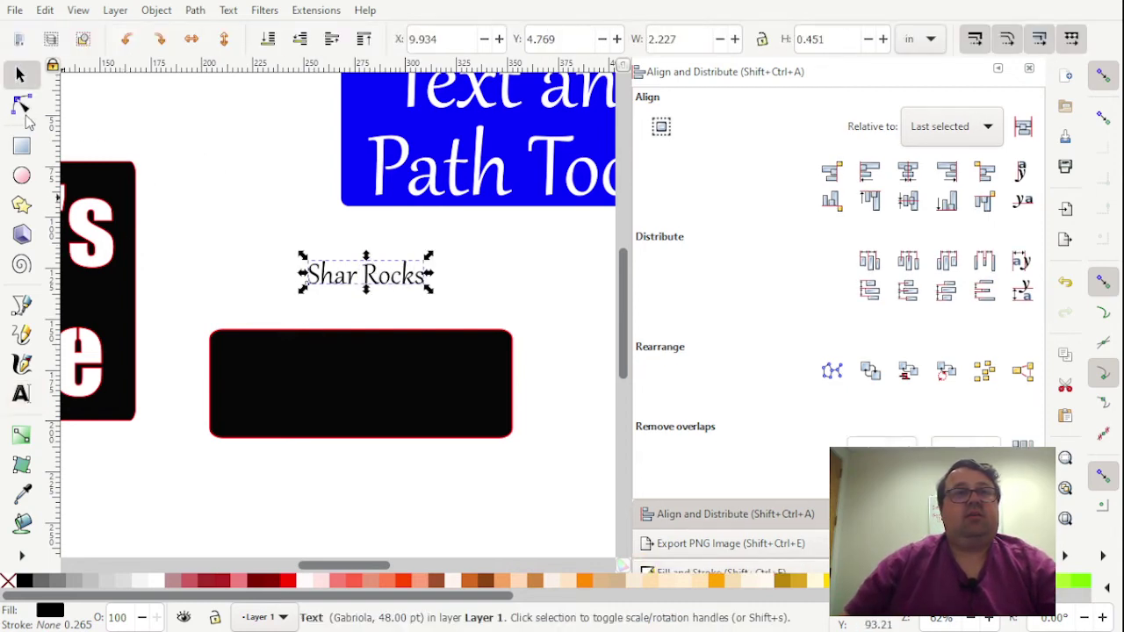
{"action": "left_click", "coordinate": [21, 393]}
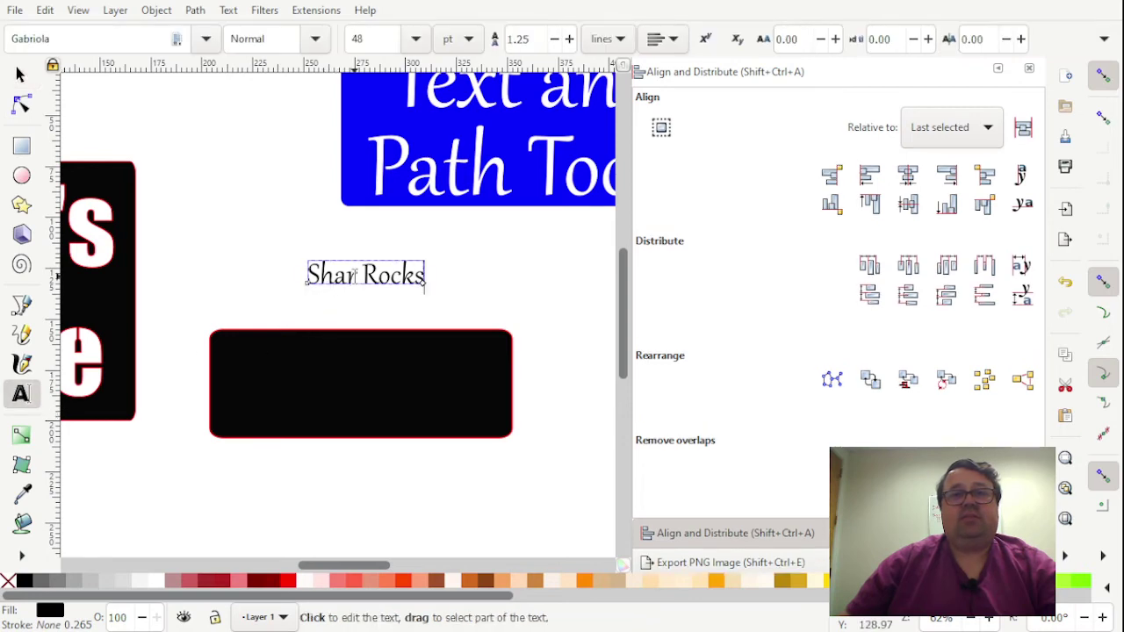
{"action": "left_click_drag", "start_coordinate": [361, 275], "coordinate": [468, 283]}
{"action": "key", "text": "ctrl+c"}
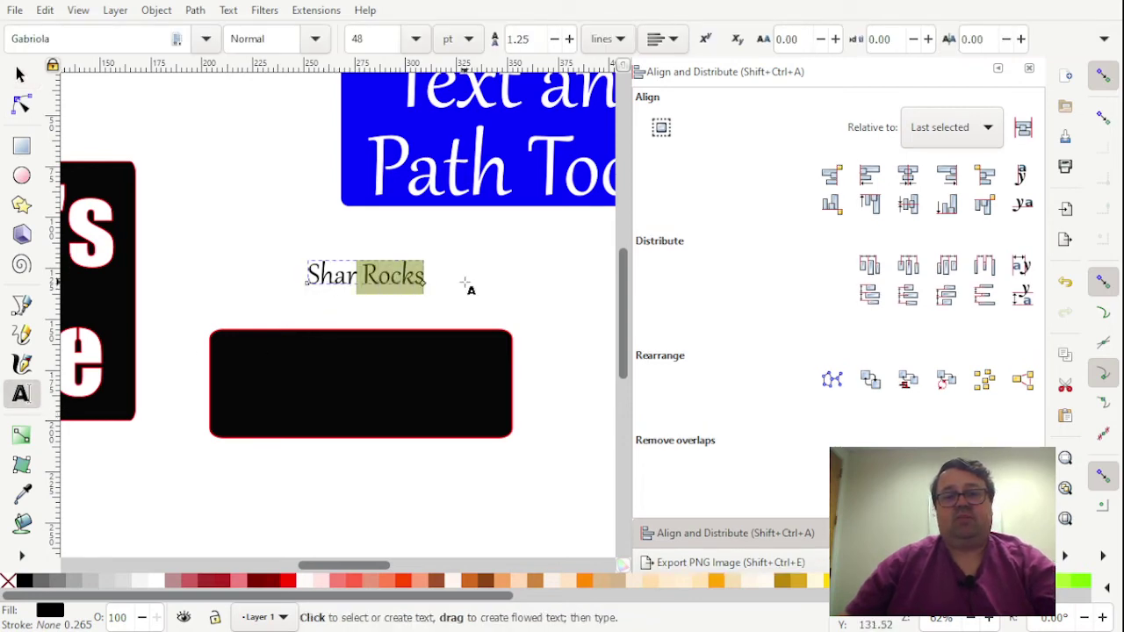
{"action": "key", "text": "BackSpace"}
{"action": "left_click", "coordinate": [450, 290]}
{"action": "key", "text": "ctrl+v"}
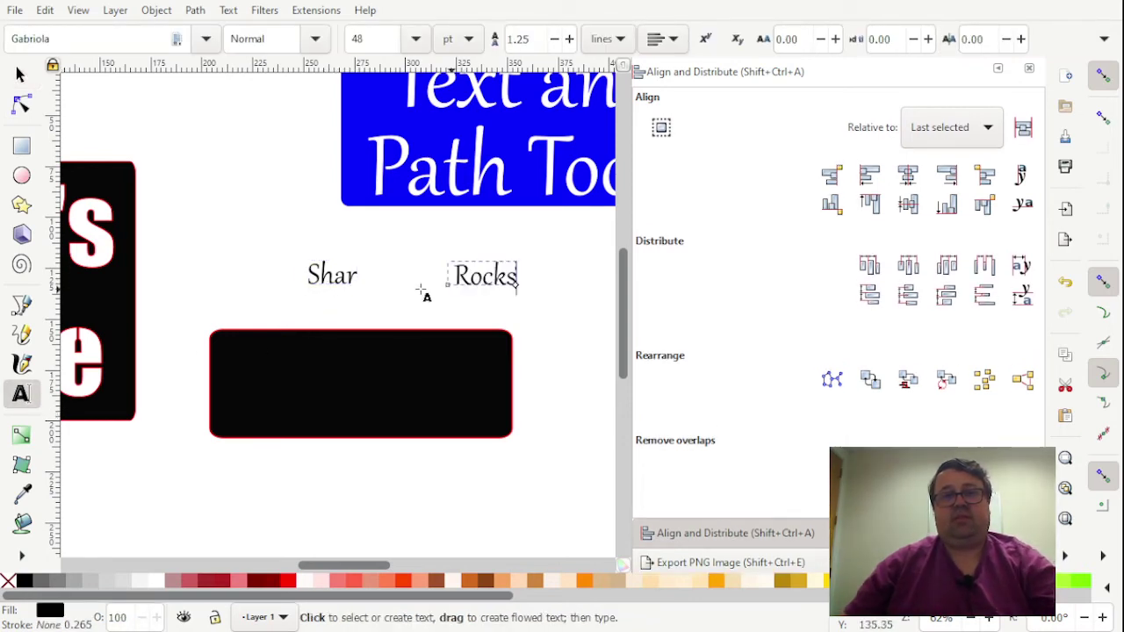
Change the Shar text's font to Impact.
{"action": "left_click", "coordinate": [21, 77]}
{"action": "left_click", "coordinate": [337, 283]}
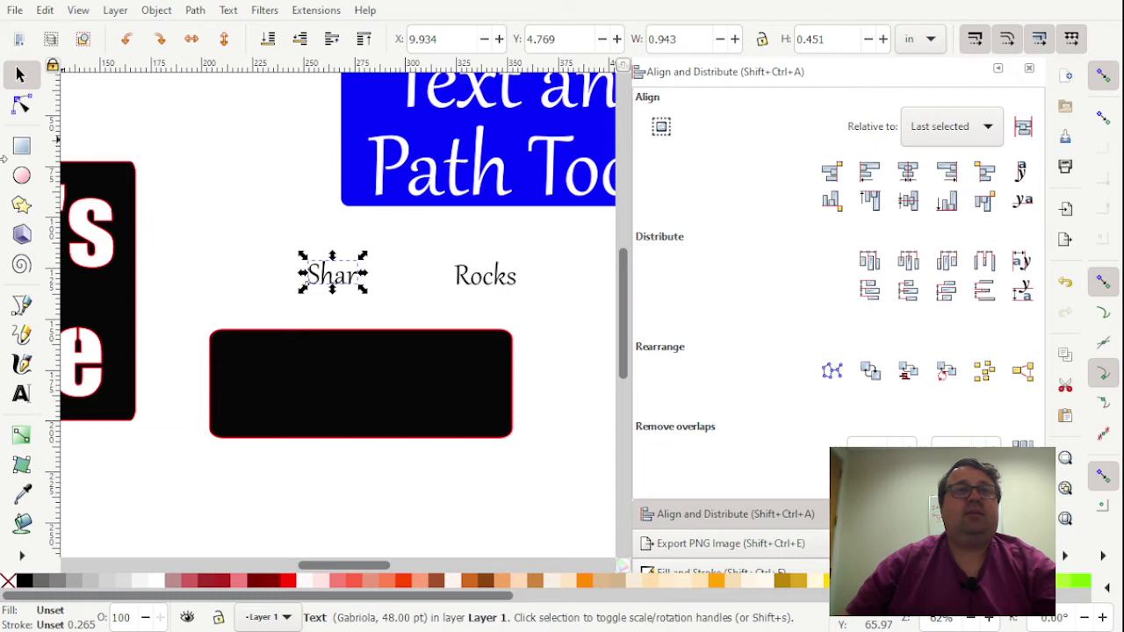
{"action": "left_click", "coordinate": [22, 394]}
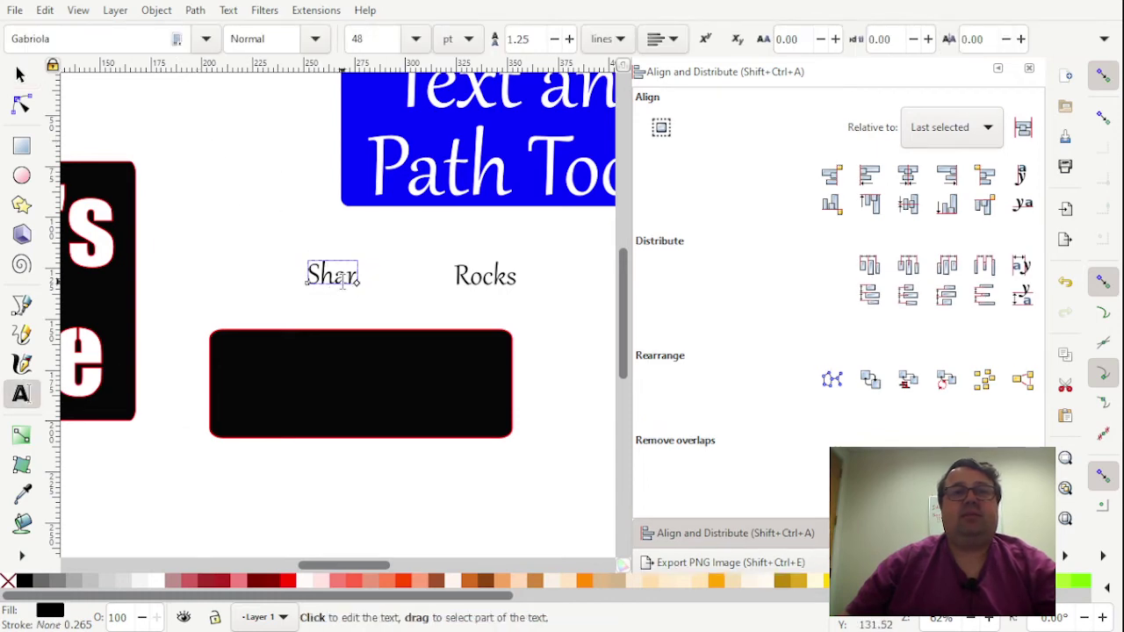
{"action": "left_click_drag", "start_coordinate": [360, 274], "coordinate": [307, 276]}
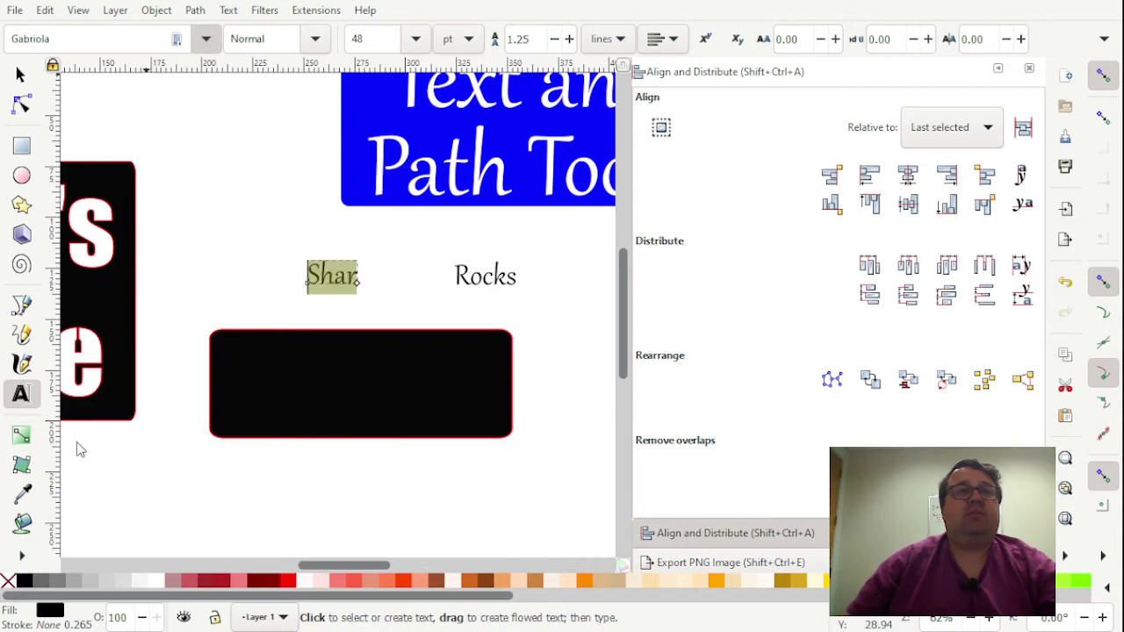
{"action": "left_click", "coordinate": [130, 37]}
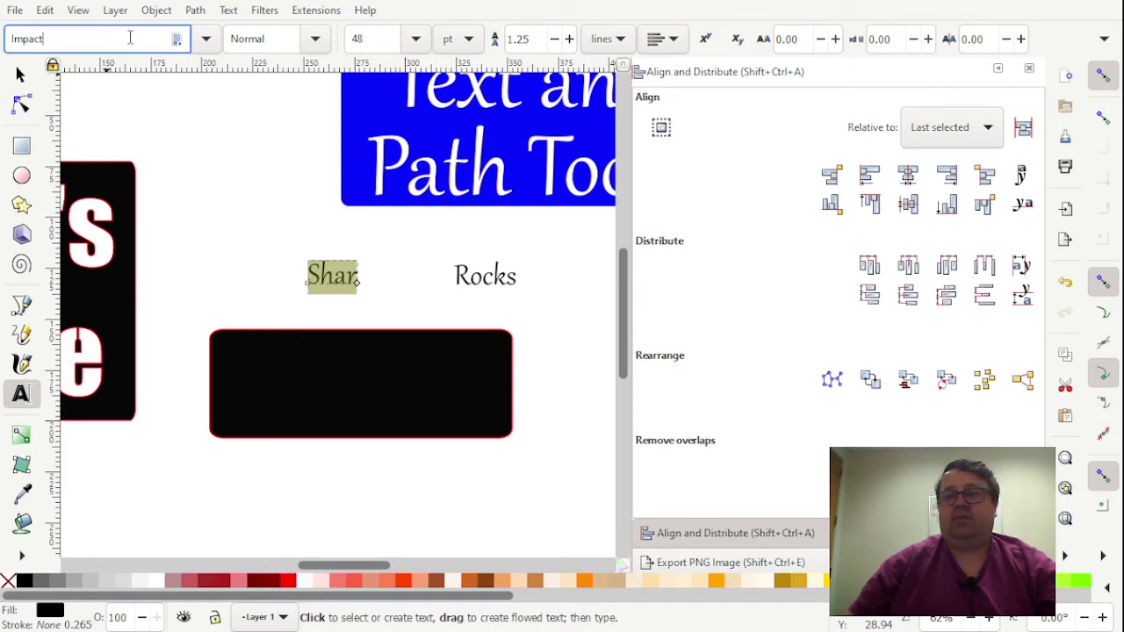
{"action": "key", "text": "Return"}
{"action": "left_click", "coordinate": [469, 277]}
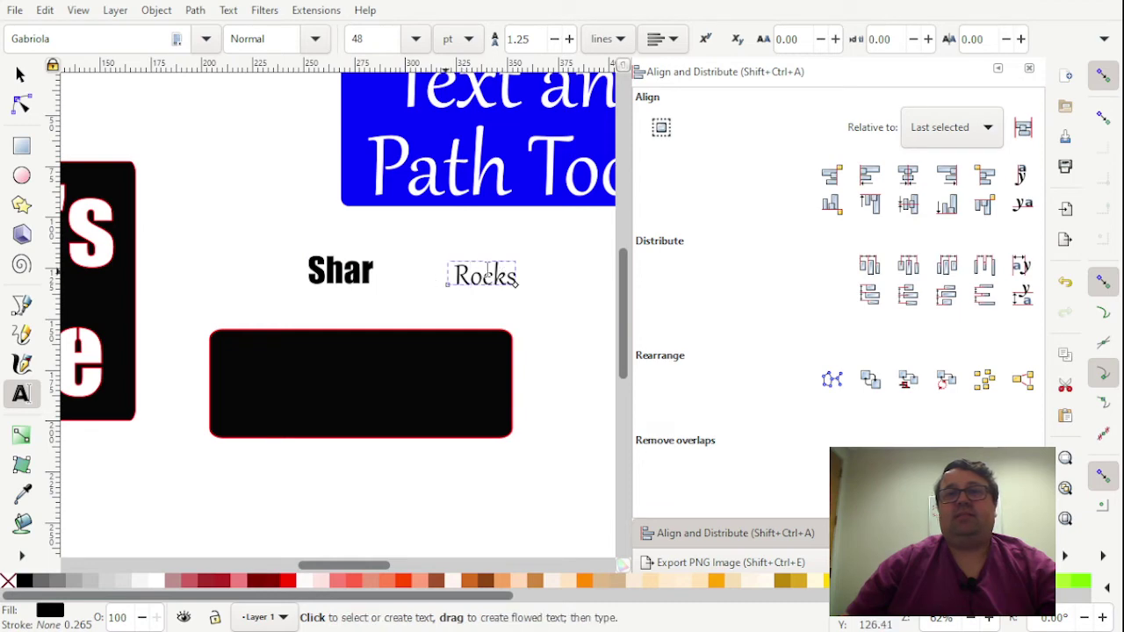
{"action": "left_click", "coordinate": [20, 75]}
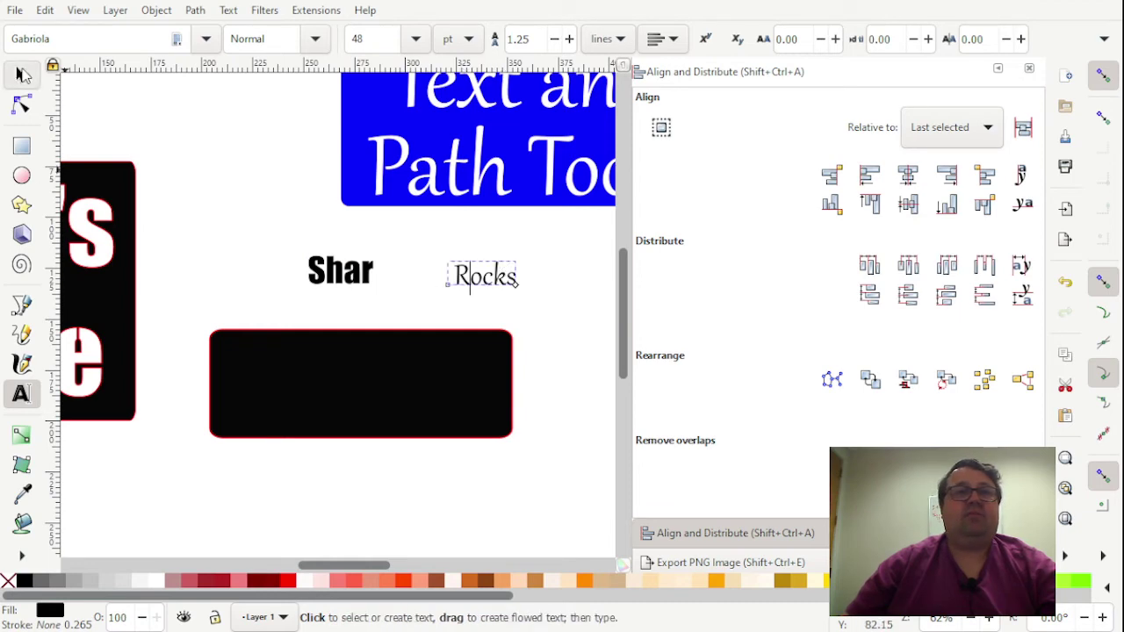
{"action": "left_click", "coordinate": [333, 274]}
Narrow the rectangle, fill it red, and shorten it from the top.
{"action": "left_click", "coordinate": [463, 383]}
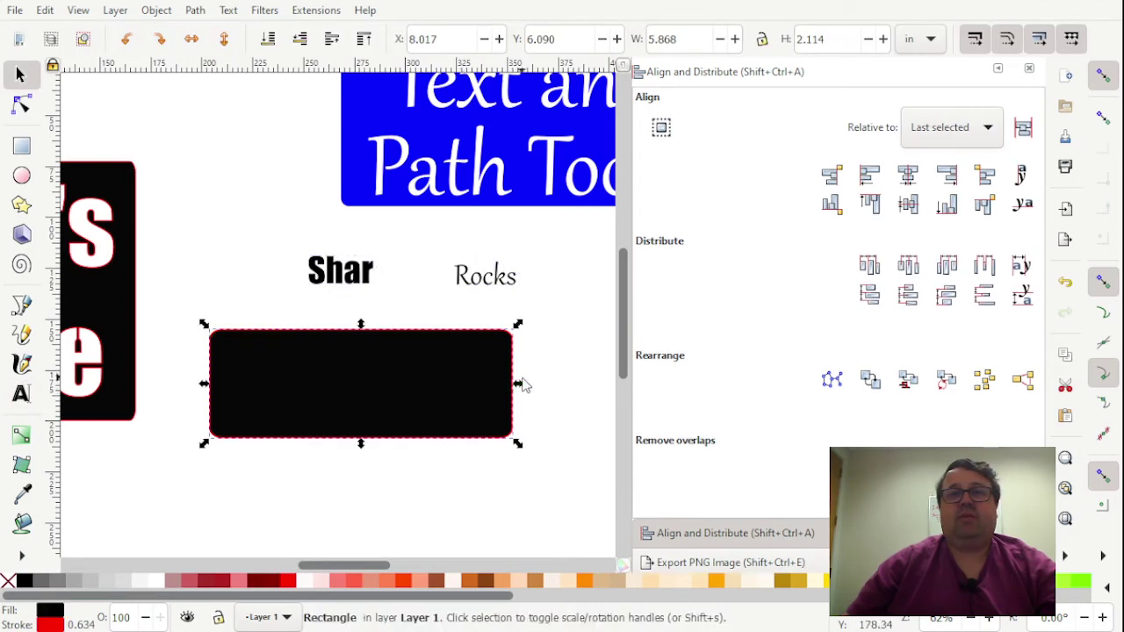
{"action": "left_click_drag", "start_coordinate": [519, 381], "coordinate": [331, 392]}
{"action": "left_click", "coordinate": [508, 390]}
{"action": "left_click", "coordinate": [358, 281]}
{"action": "left_click", "coordinate": [273, 368]}
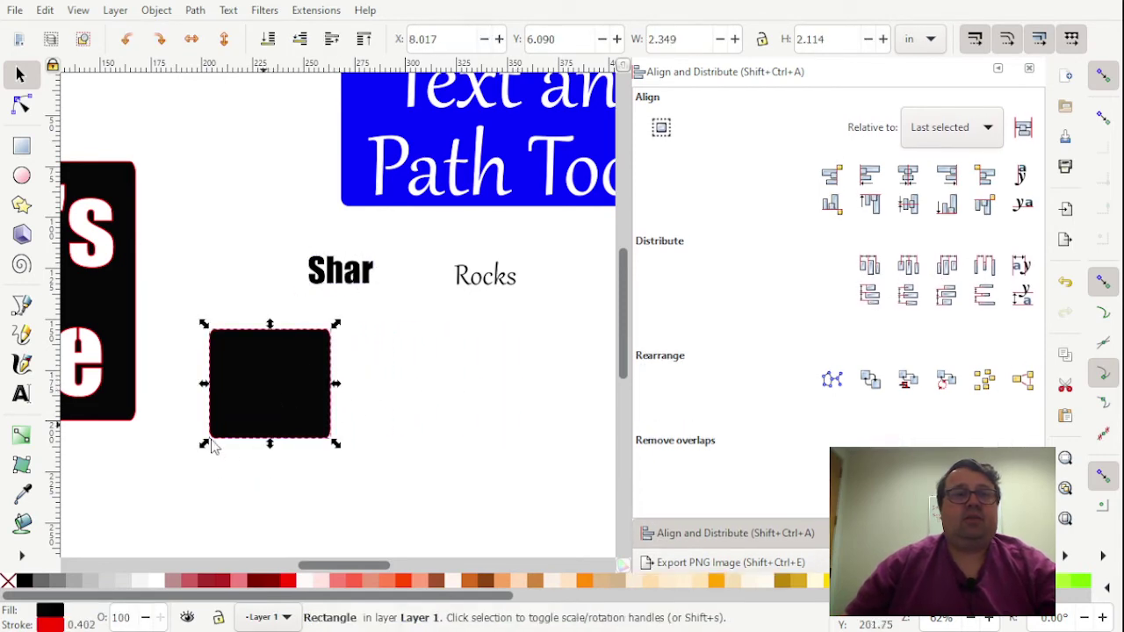
{"action": "left_click", "coordinate": [287, 581]}
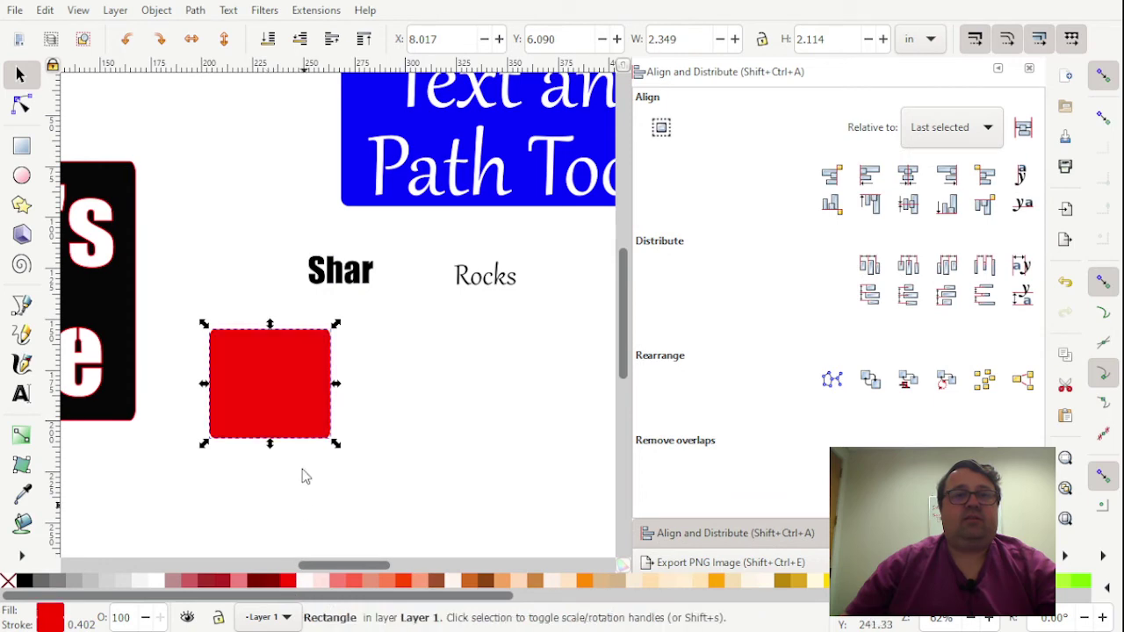
{"action": "key", "text": "Escape"}
{"action": "left_click", "coordinate": [266, 341]}
{"action": "left_click_drag", "start_coordinate": [271, 325], "coordinate": [272, 367]}
Sit Shar centred on top of the red rectangle and centre Rocks inside it.
{"action": "left_click", "coordinate": [338, 277]}
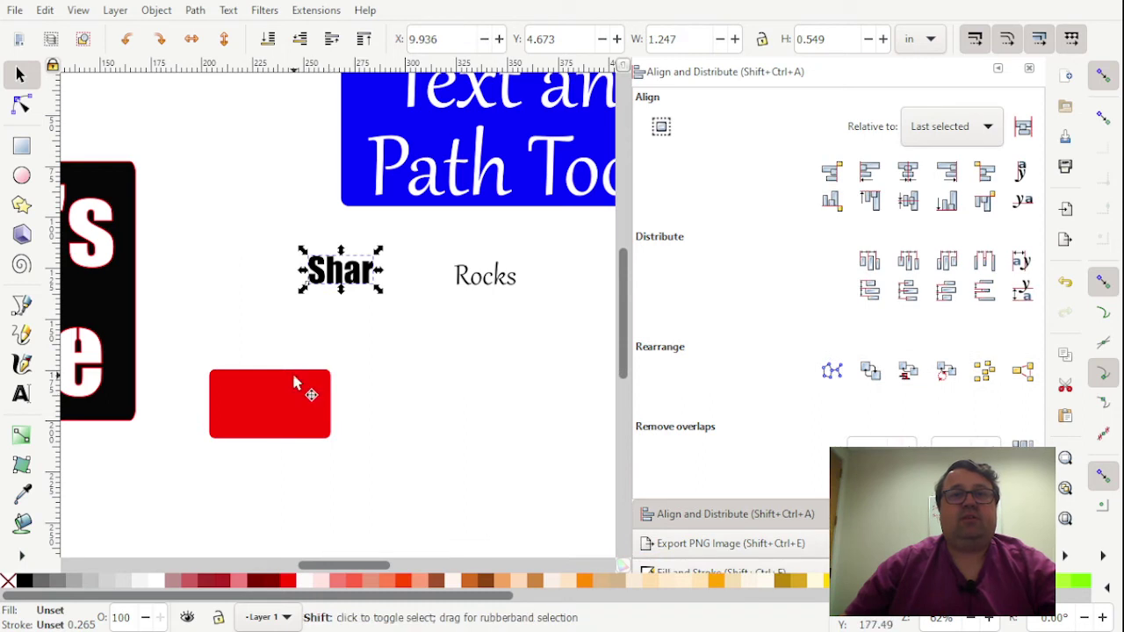
{"action": "left_click", "coordinate": [301, 382], "text": "shift"}
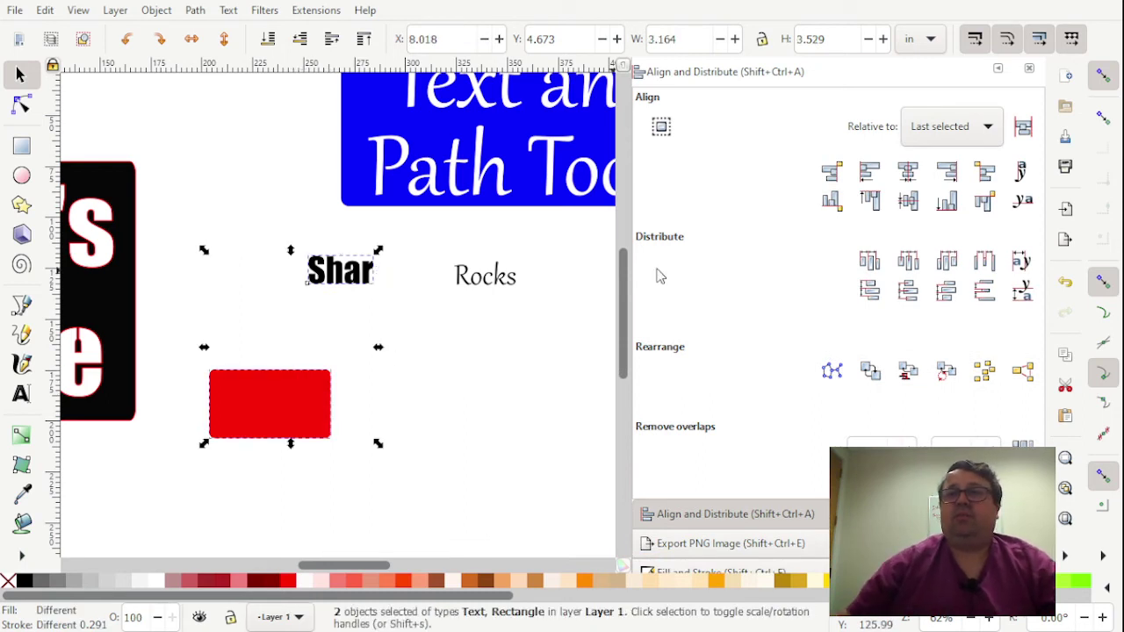
{"action": "left_click", "coordinate": [830, 200]}
{"action": "left_click", "coordinate": [908, 170]}
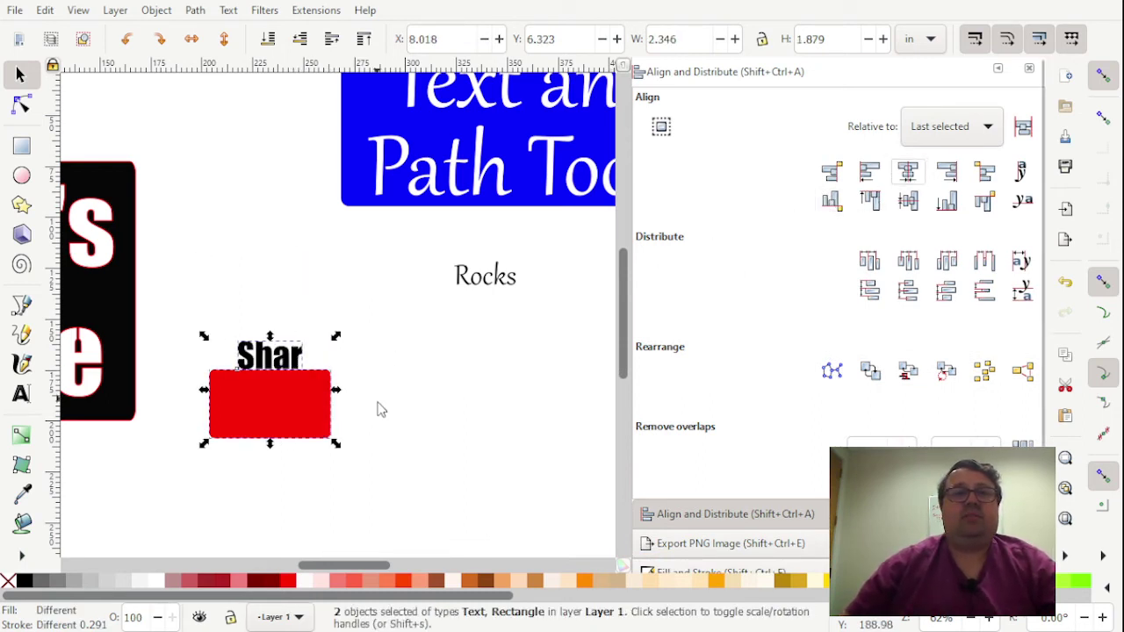
{"action": "left_click", "coordinate": [379, 409]}
{"action": "scroll", "coordinate": [991, 621], "scroll_direction": "up", "scroll_amount": 2}
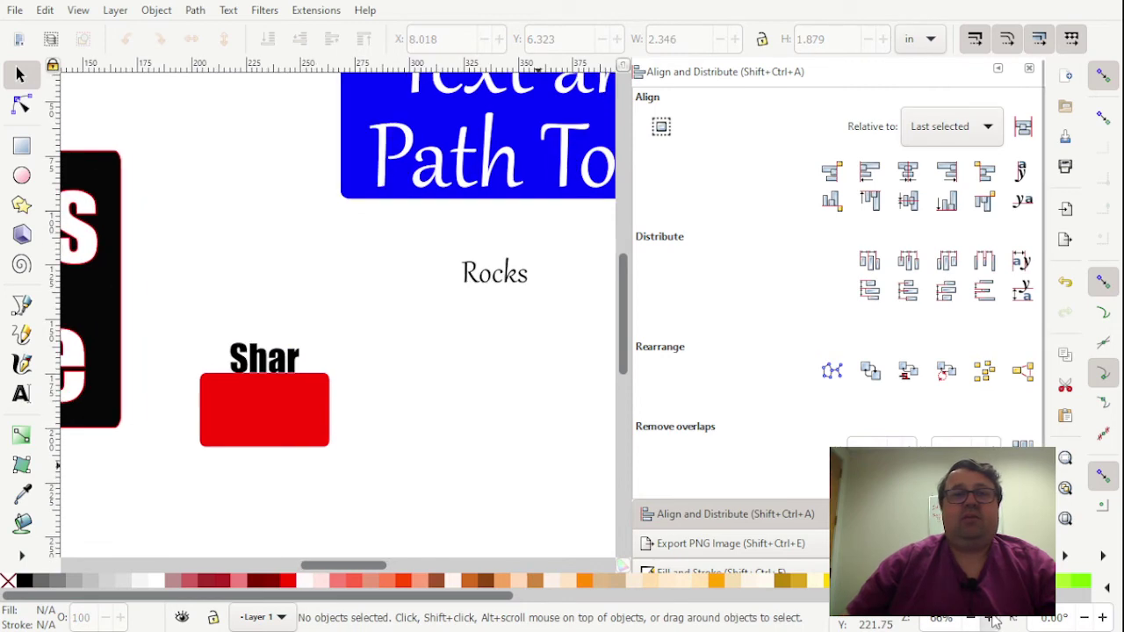
{"action": "left_click", "coordinate": [527, 278]}
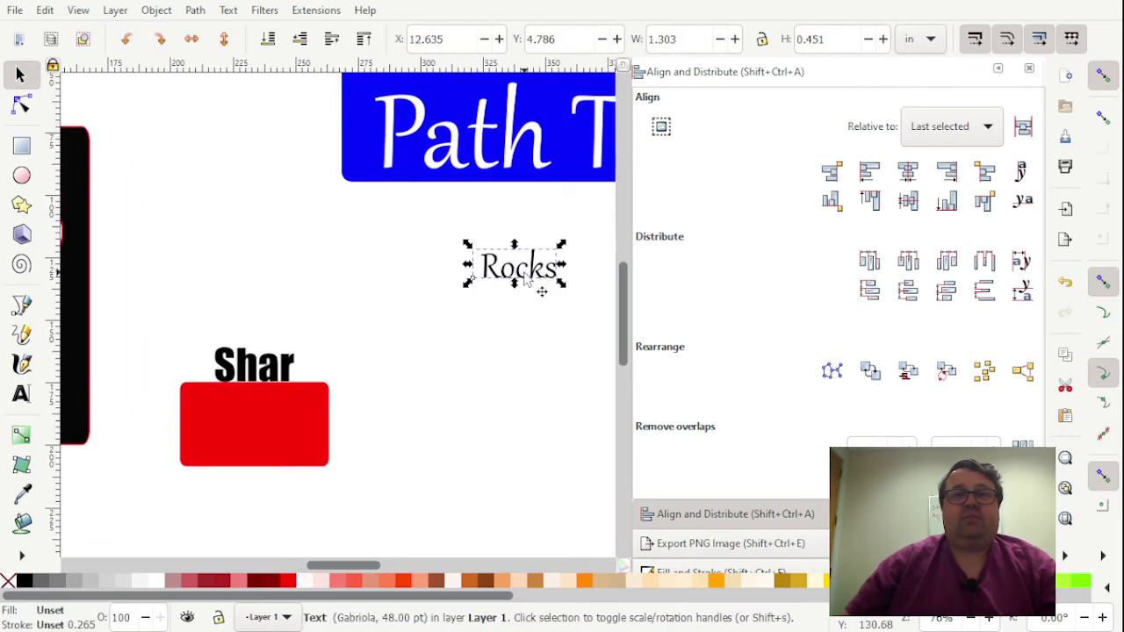
{"action": "left_click", "coordinate": [251, 427], "text": "shift"}
{"action": "left_click", "coordinate": [908, 170]}
{"action": "left_click", "coordinate": [907, 209]}
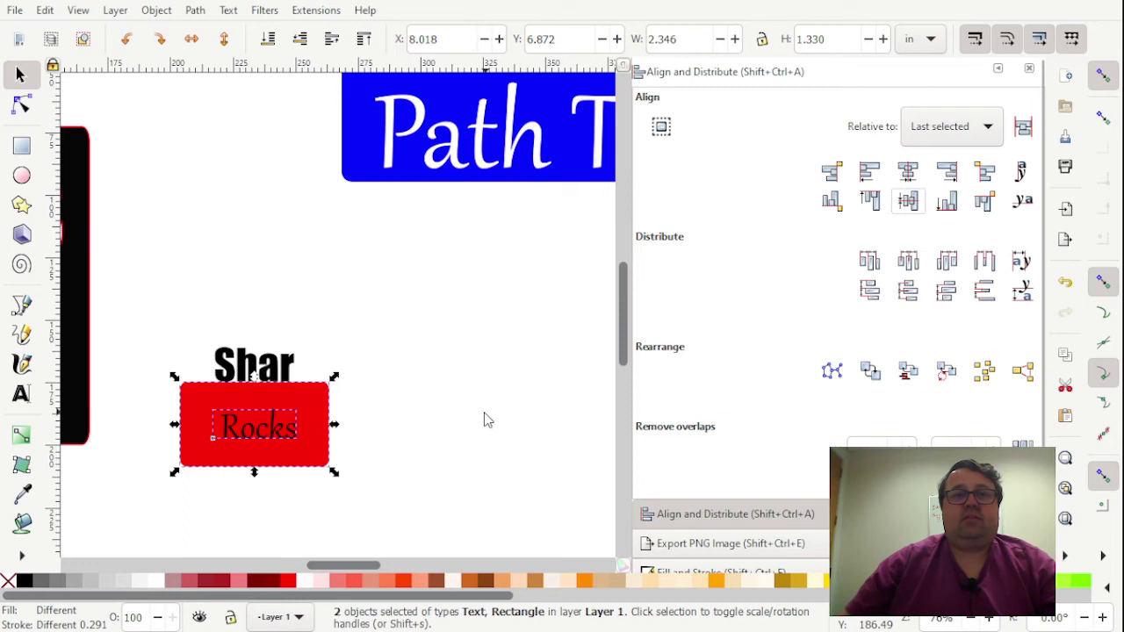
{"action": "left_click", "coordinate": [484, 419]}
Nudge Shar down, narrow the rectangle from both sides, and recentre Shar on it.
{"action": "scroll", "coordinate": [993, 621], "scroll_direction": "up", "scroll_amount": 4}
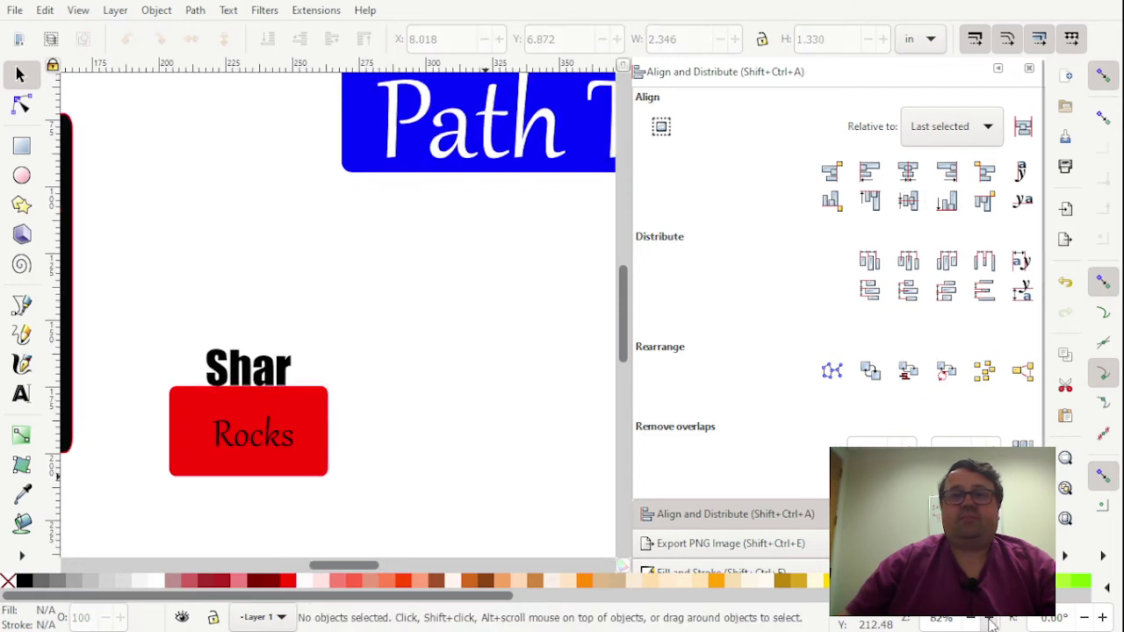
{"action": "scroll", "coordinate": [325, 564], "scroll_direction": "left", "scroll_amount": 3}
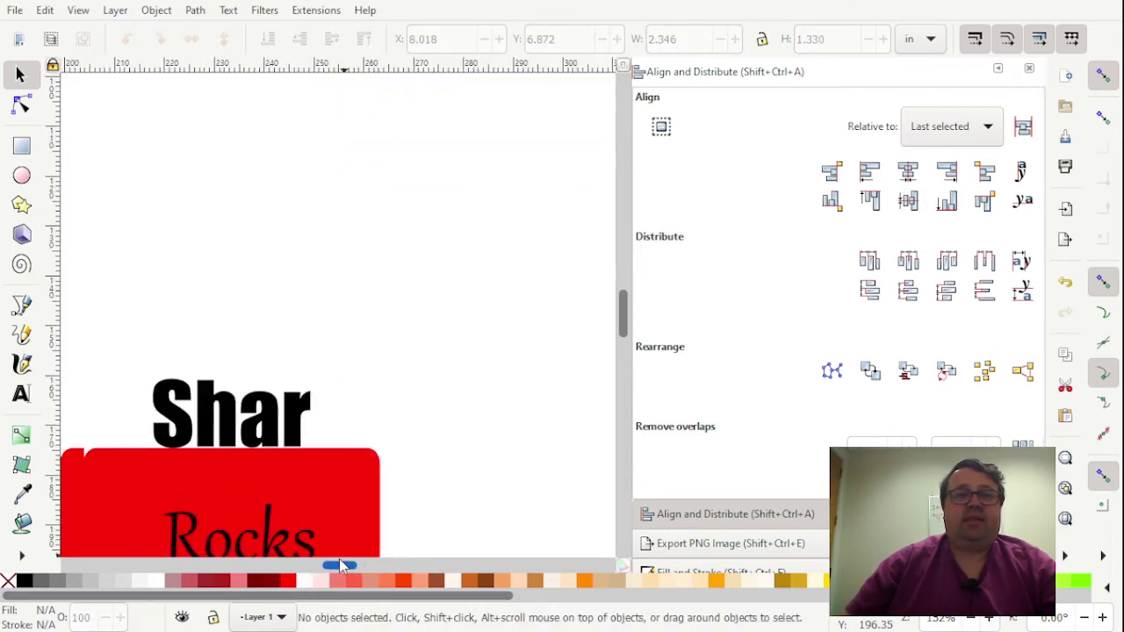
{"action": "scroll", "coordinate": [457, 377], "scroll_direction": "down", "scroll_amount": 3}
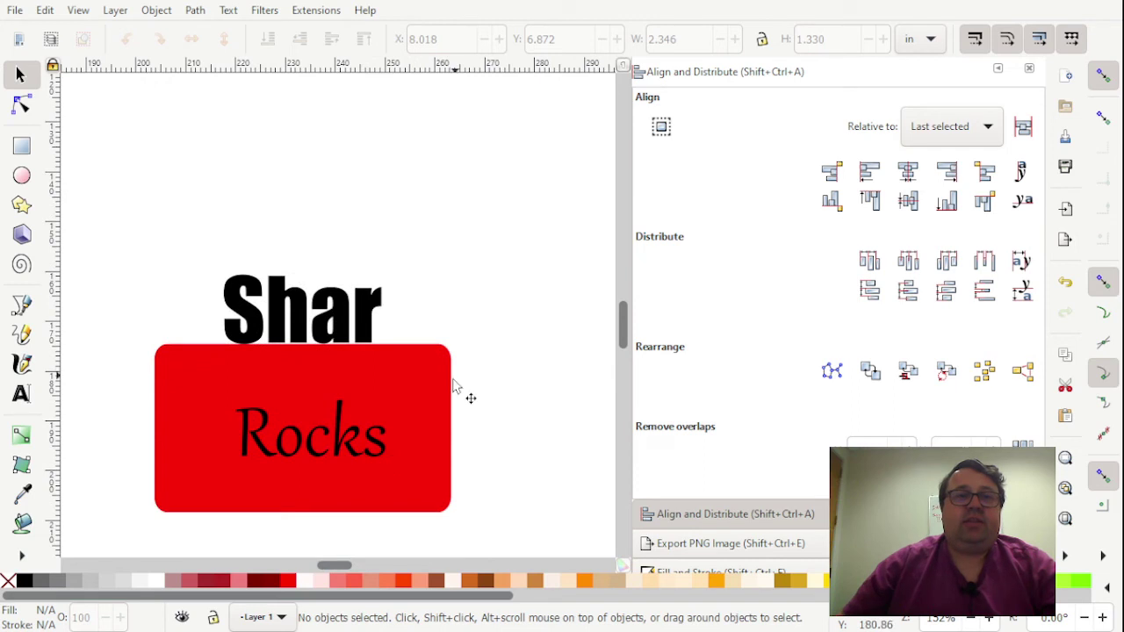
{"action": "left_click", "coordinate": [318, 332]}
{"action": "key", "text": "Down"}
{"action": "key", "text": "Down"}
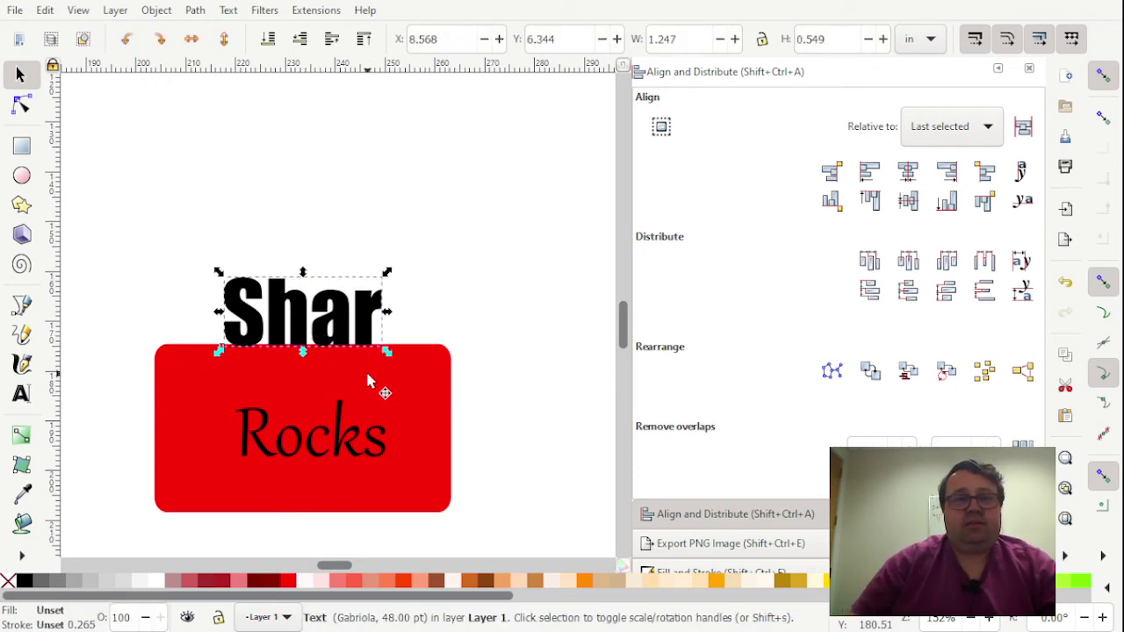
{"action": "left_click", "coordinate": [419, 237]}
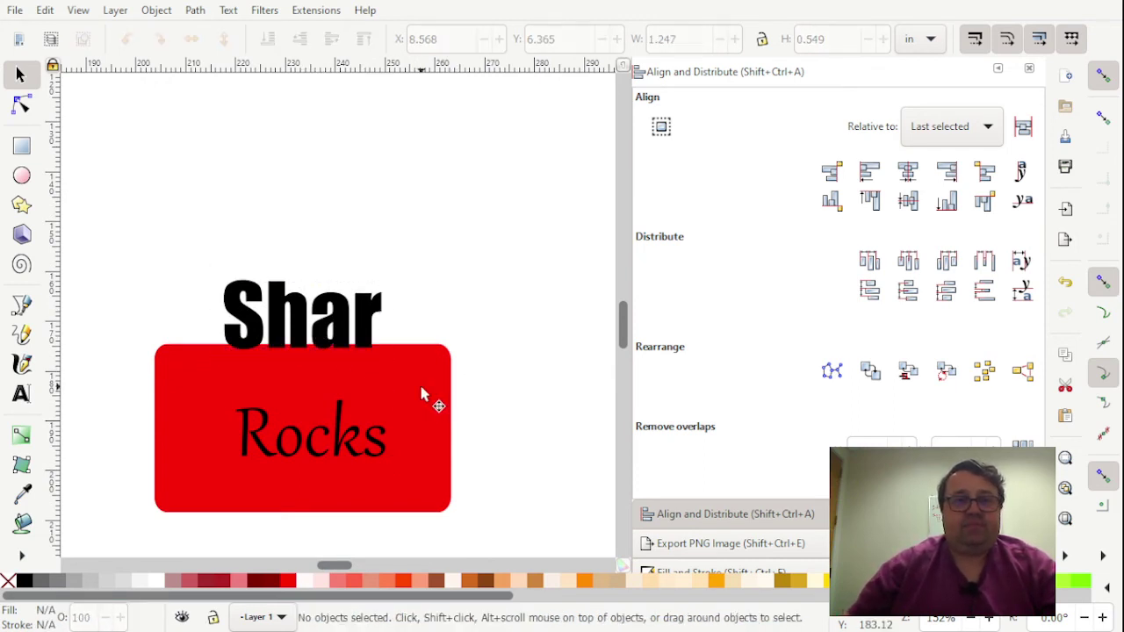
{"action": "left_click", "coordinate": [448, 422]}
{"action": "left_click_drag", "start_coordinate": [454, 423], "coordinate": [406, 433]}
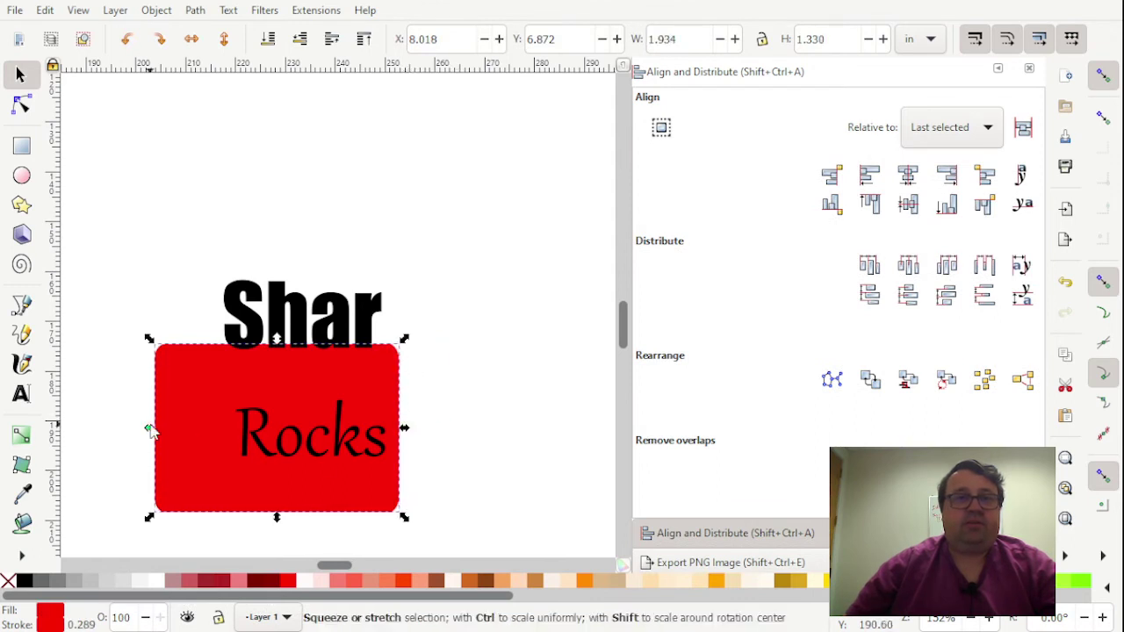
{"action": "left_click_drag", "start_coordinate": [152, 437], "coordinate": [212, 430]}
{"action": "left_click", "coordinate": [297, 332]}
{"action": "left_click", "coordinate": [314, 409], "text": "shift"}
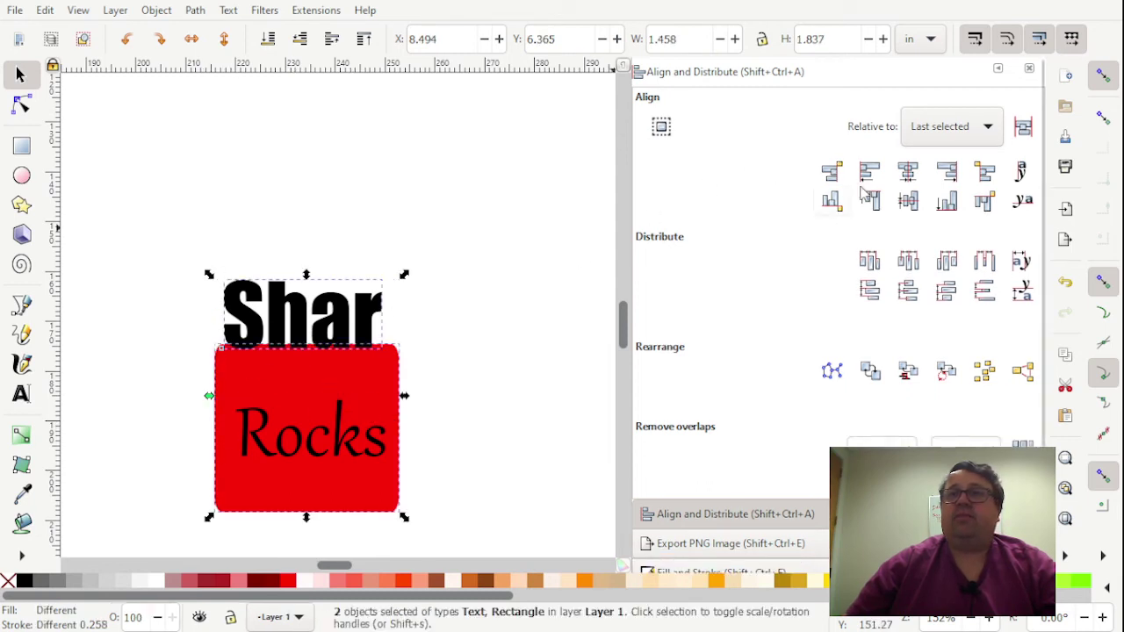
{"action": "left_click", "coordinate": [912, 175]}
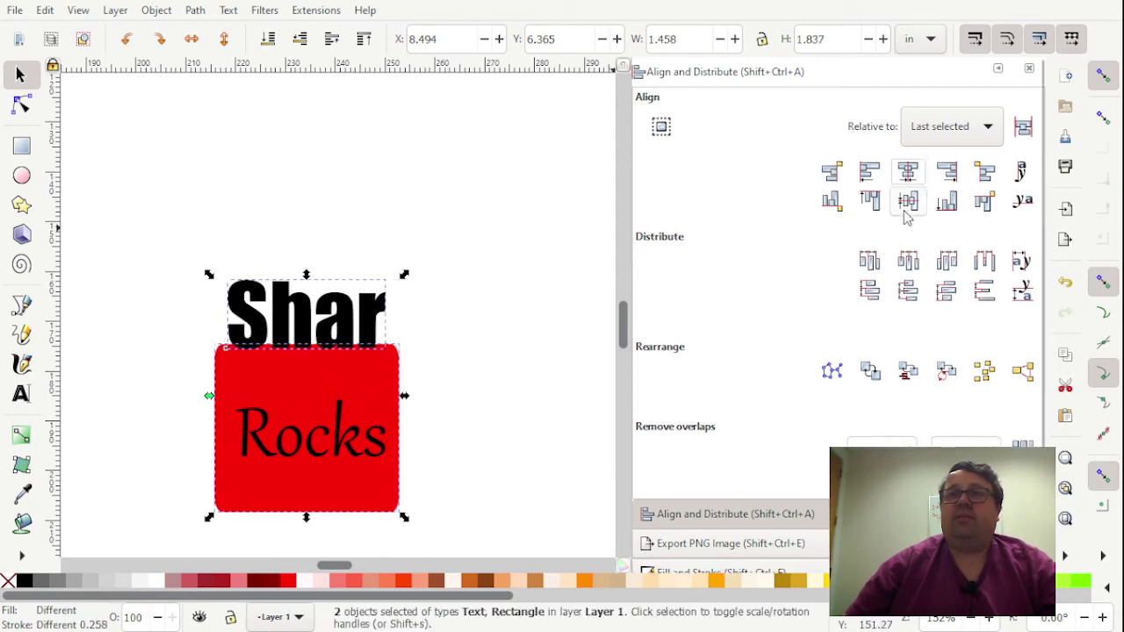
{"action": "left_click", "coordinate": [479, 235]}
Move Rocks higher and shorten the rectangle from the bottom to about 1.46 × 0.78 in.
{"action": "left_click_drag", "start_coordinate": [318, 446], "coordinate": [326, 409]}
{"action": "left_click", "coordinate": [320, 507]}
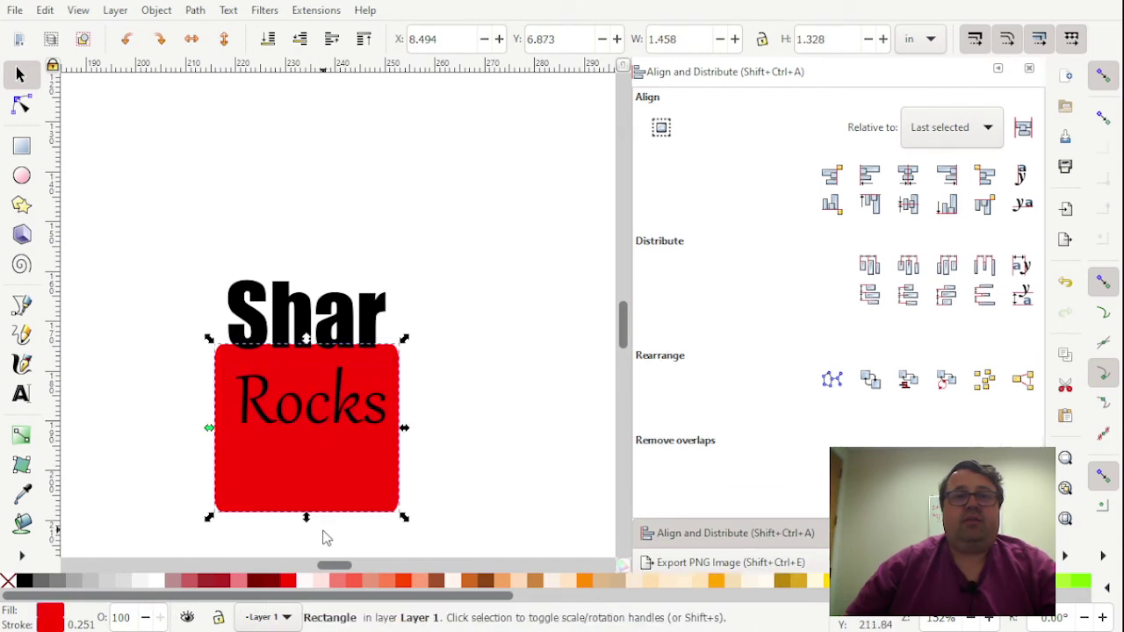
{"action": "left_click_drag", "start_coordinate": [306, 520], "coordinate": [319, 448]}
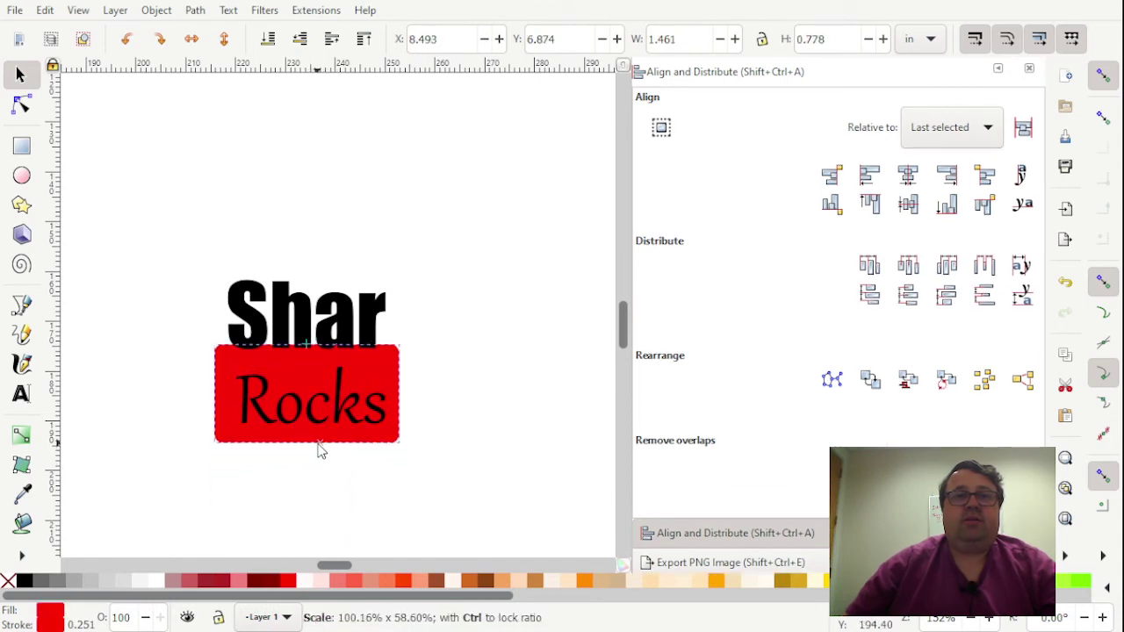
{"action": "left_click", "coordinate": [372, 414]}
{"action": "left_click", "coordinate": [330, 405]}
Convert Shar to a path, ungroup its letters, and union them into one path.
{"action": "left_click", "coordinate": [344, 316]}
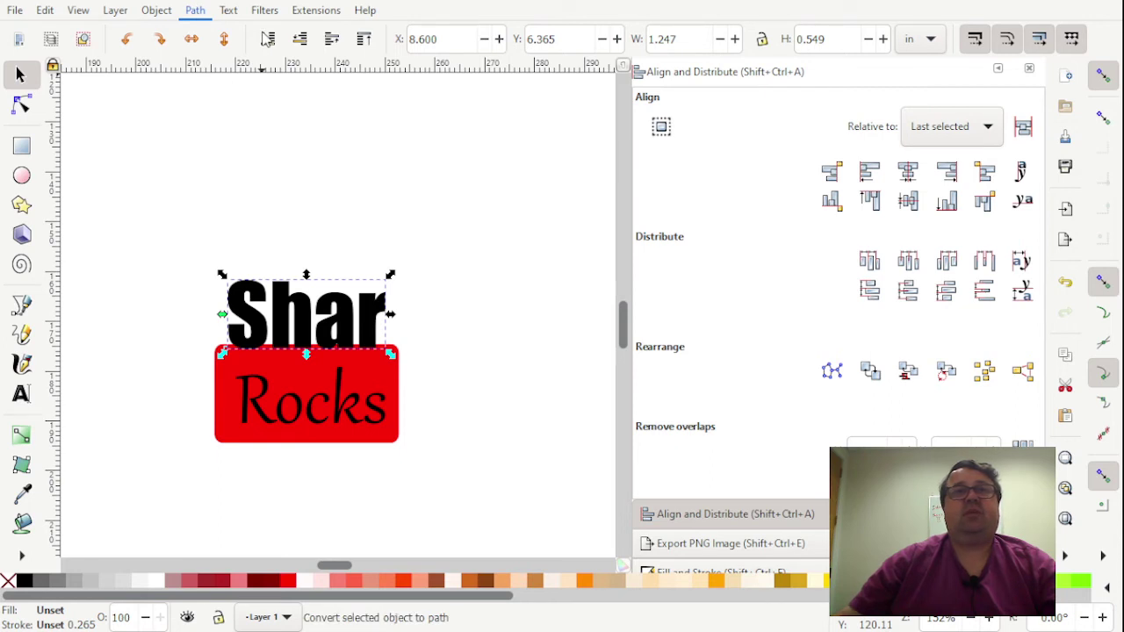
{"action": "left_click", "coordinate": [268, 39]}
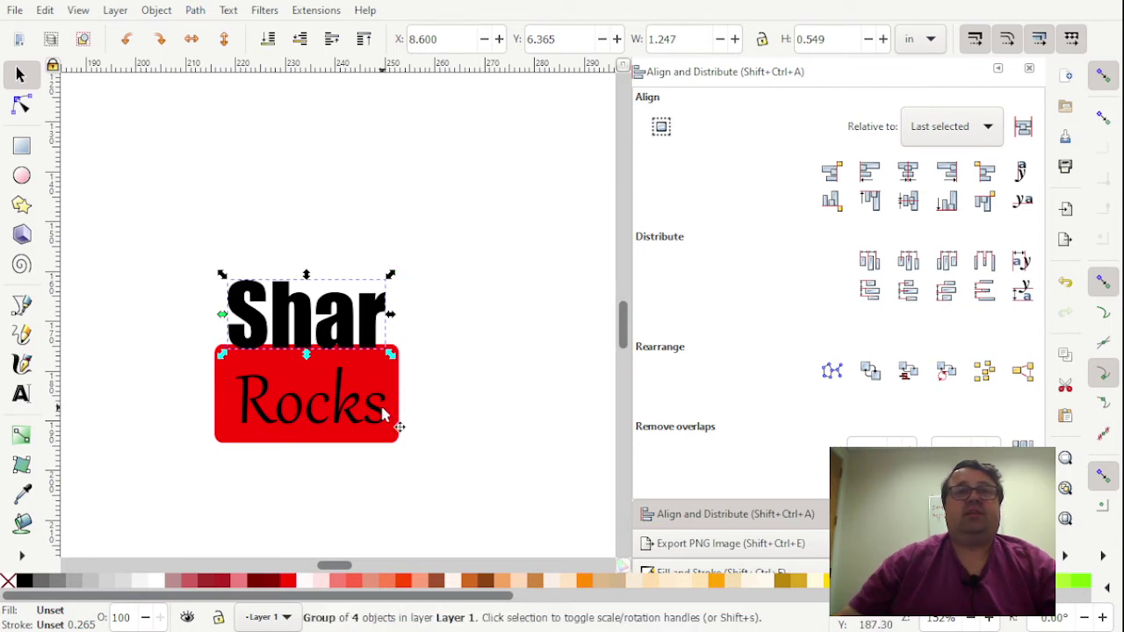
{"action": "key", "text": "ctrl+shift+g"}
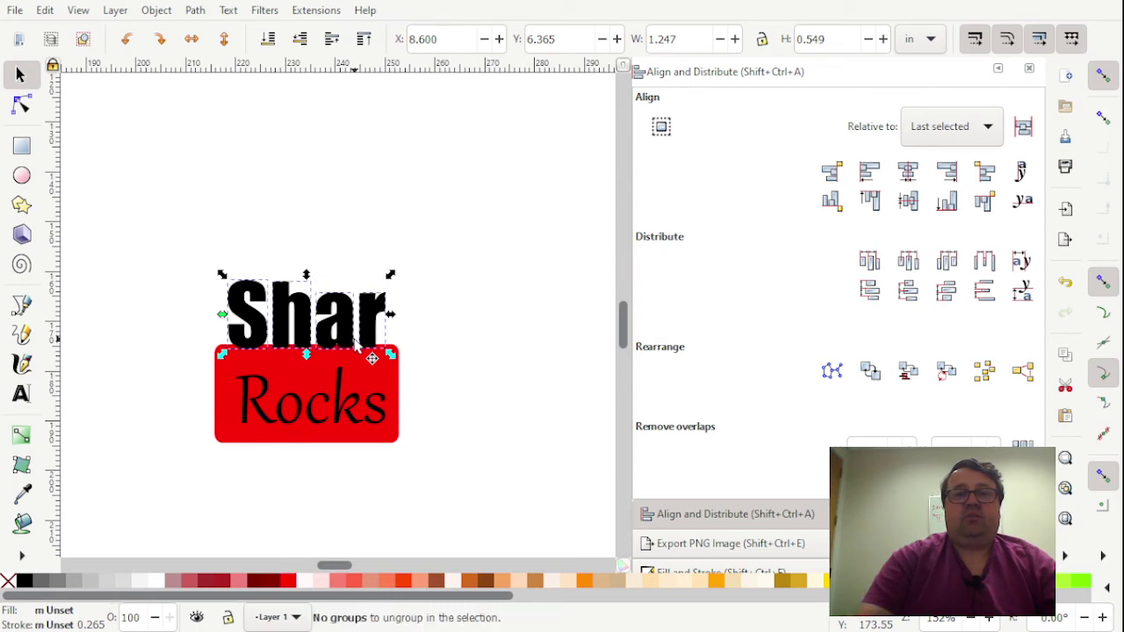
{"action": "left_click", "coordinate": [195, 10]}
{"action": "left_click", "coordinate": [228, 92]}
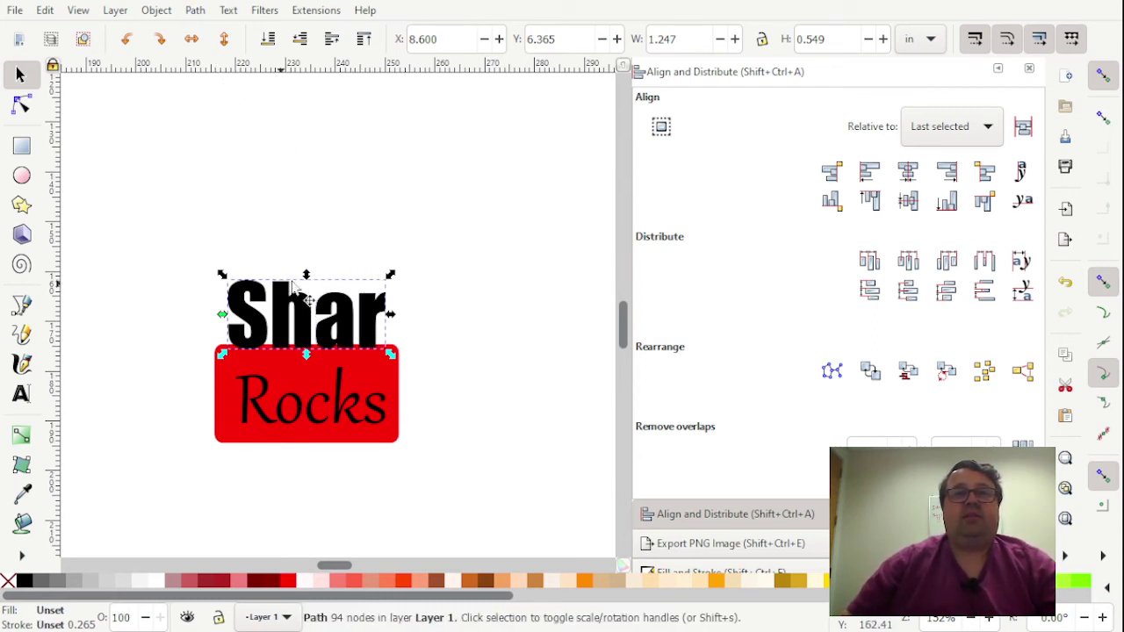
Convert Rocks to a path, ungroup its letters, and union them into one path.
{"action": "left_click", "coordinate": [334, 417]}
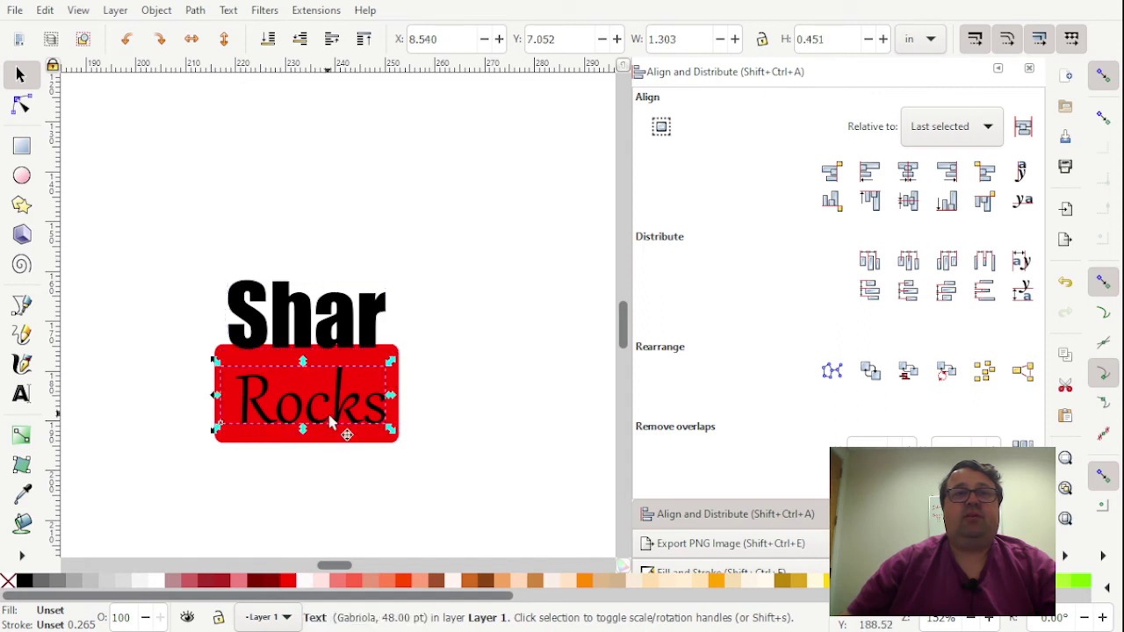
{"action": "left_click", "coordinate": [197, 12]}
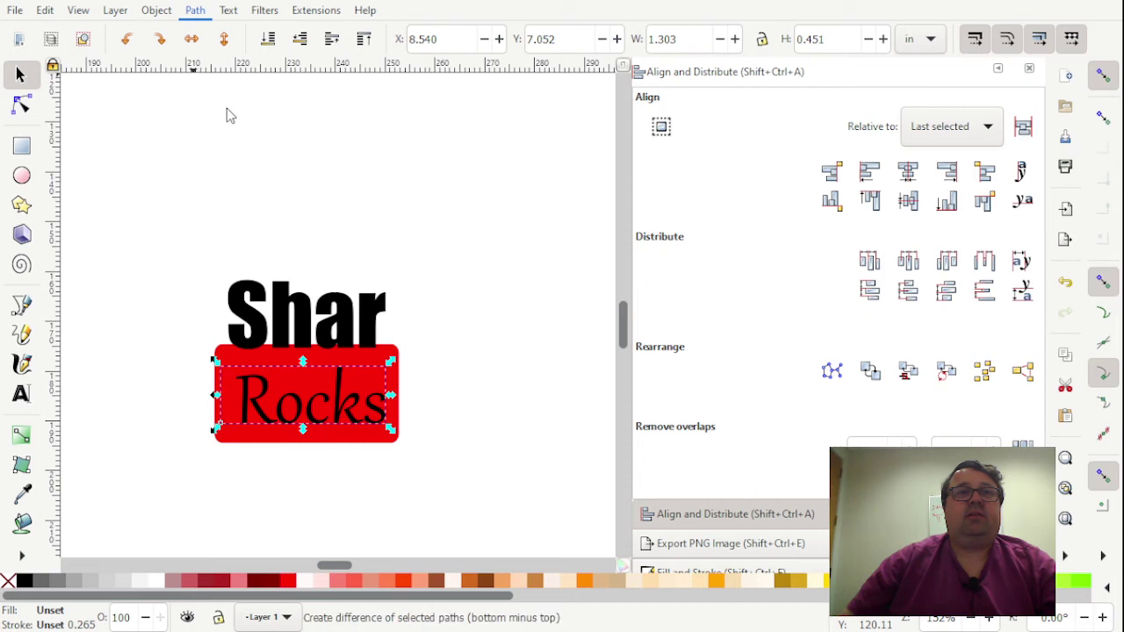
{"action": "left_click", "coordinate": [232, 37]}
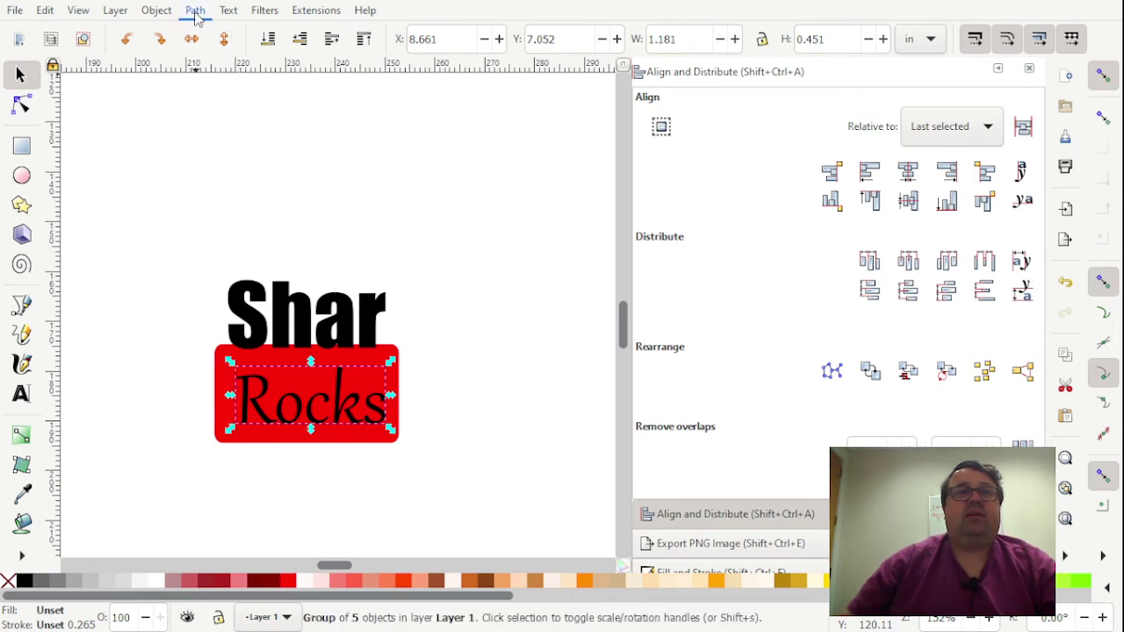
{"action": "key", "text": "ctrl+shift+g"}
{"action": "key", "text": "ctrl+shift+g"}
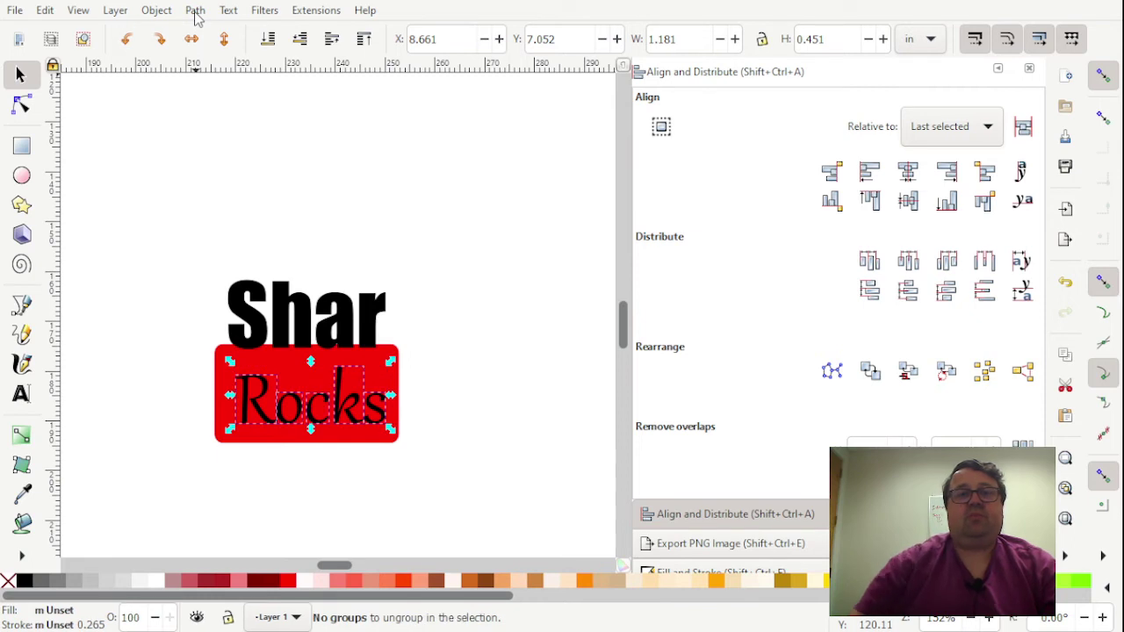
{"action": "left_click", "coordinate": [188, 12]}
{"action": "left_click", "coordinate": [221, 96]}
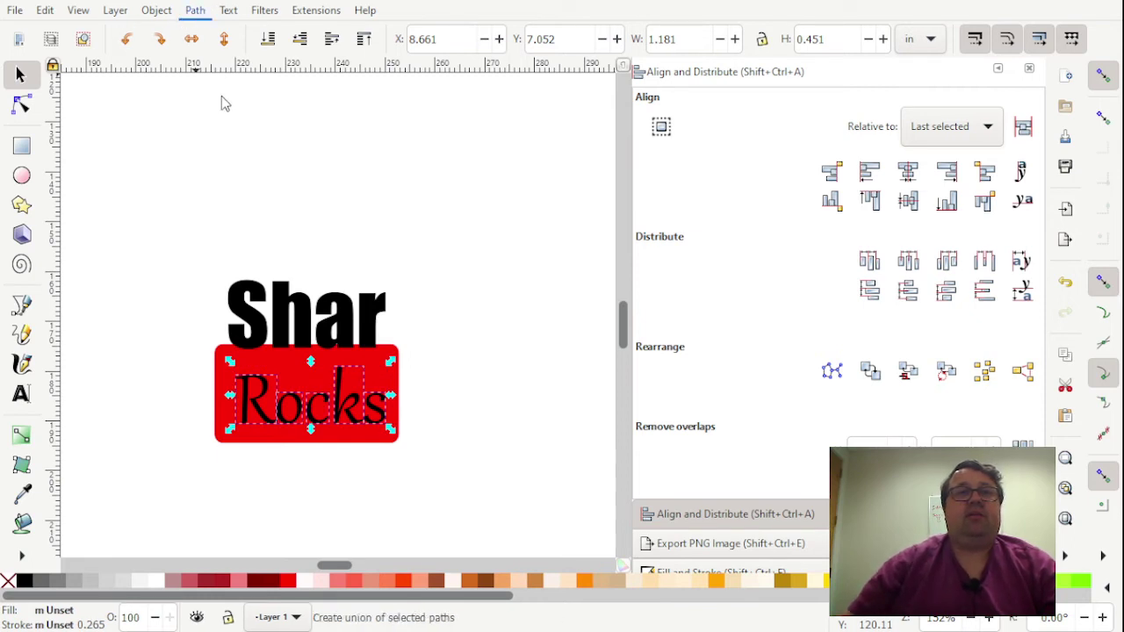
Centre the Rocks path vertically on the red rectangle.
{"action": "scroll", "coordinate": [456, 376], "scroll_direction": "down", "scroll_amount": 1}
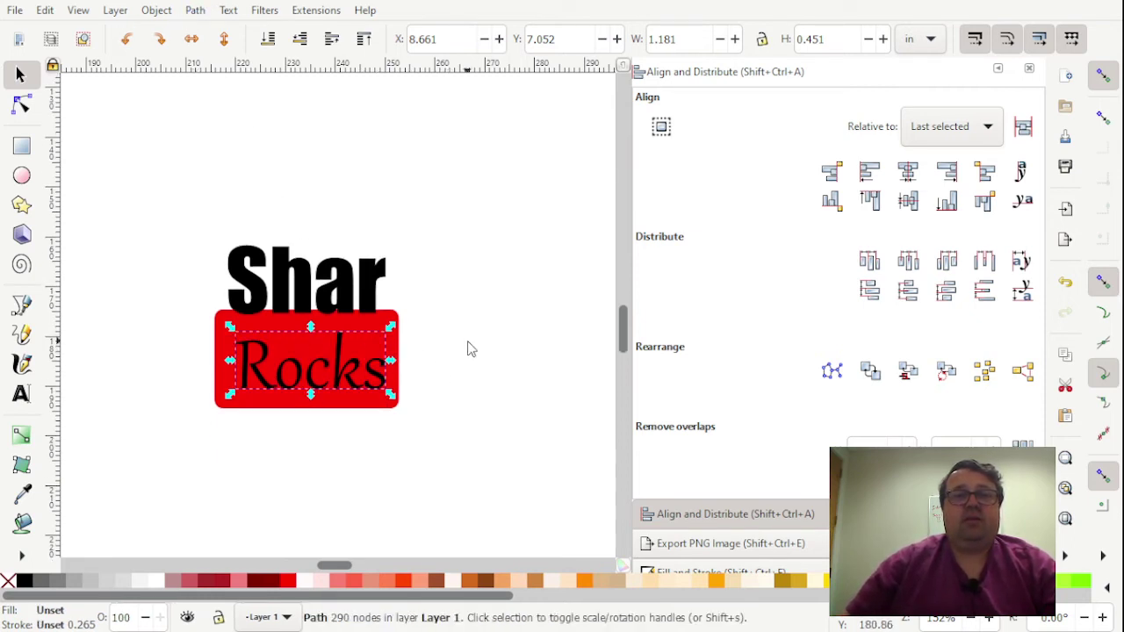
{"action": "left_click", "coordinate": [467, 349]}
{"action": "left_click", "coordinate": [342, 369]}
{"action": "left_click", "coordinate": [392, 345], "text": "shift"}
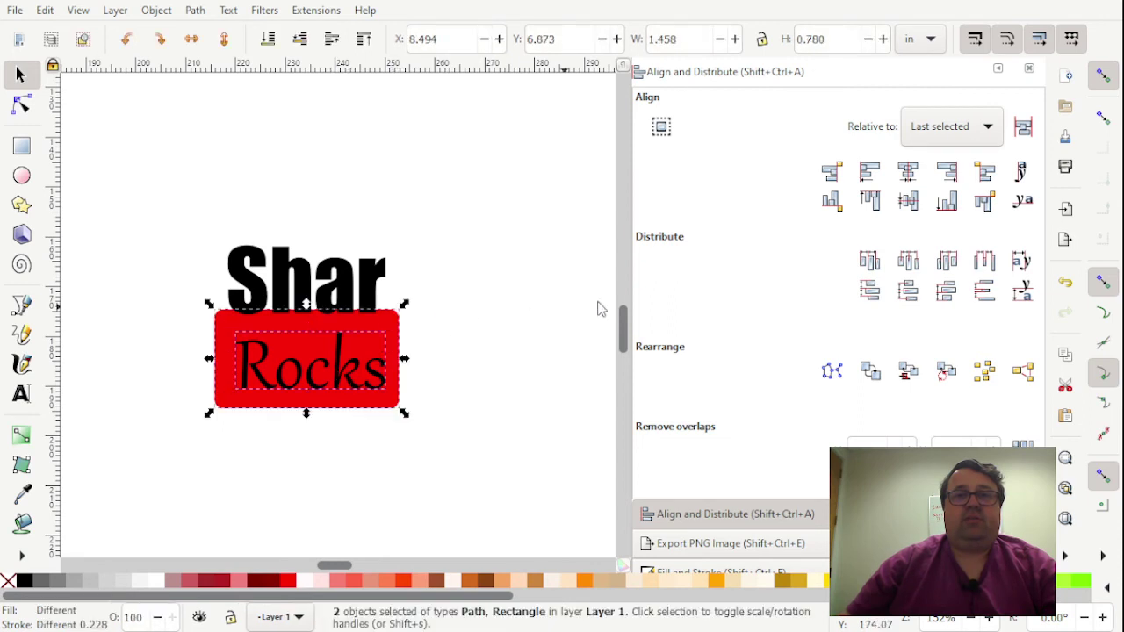
{"action": "left_click", "coordinate": [911, 202]}
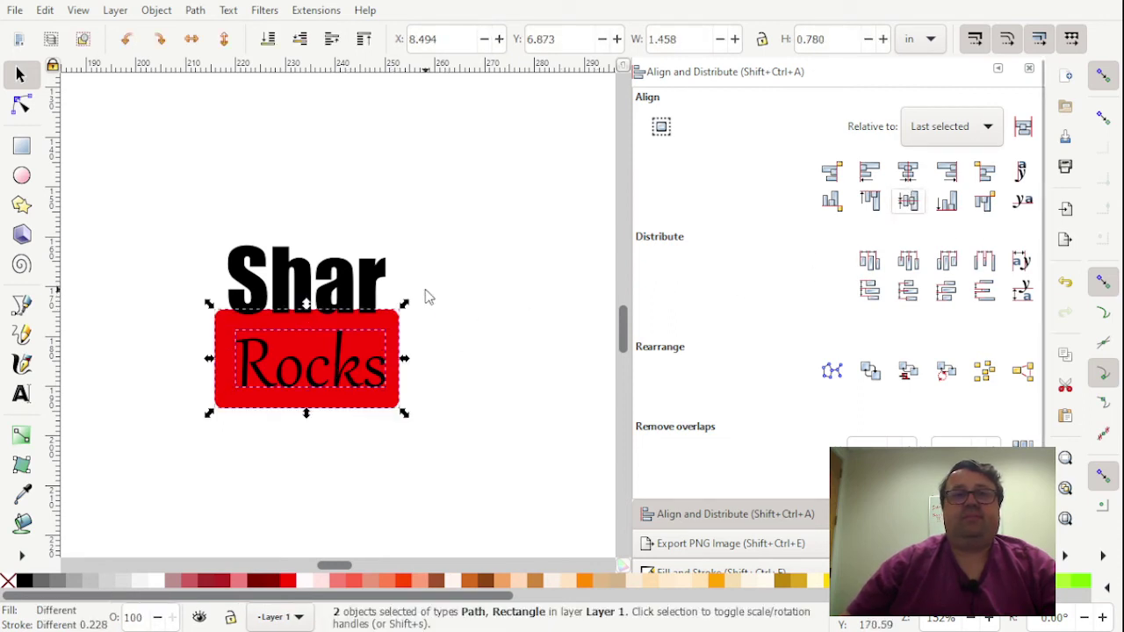
{"action": "left_click", "coordinate": [423, 339]}
Union the Shar path with the red rectangle using Ctrl++ and set its fill to none.
{"action": "left_click", "coordinate": [373, 272]}
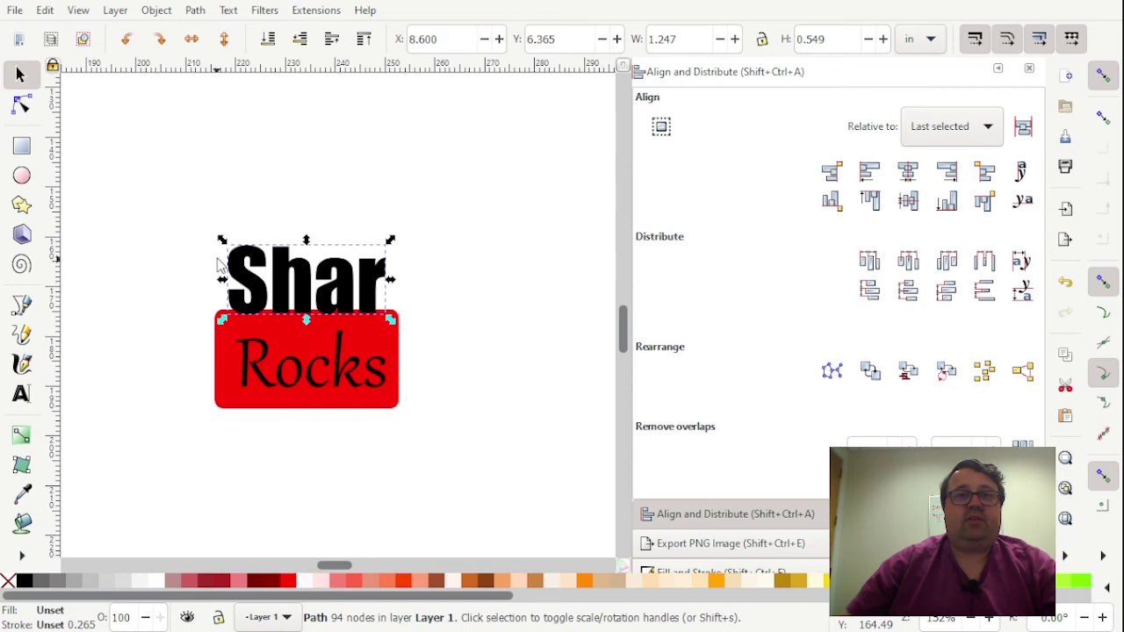
{"action": "left_click", "coordinate": [220, 362], "text": "shift"}
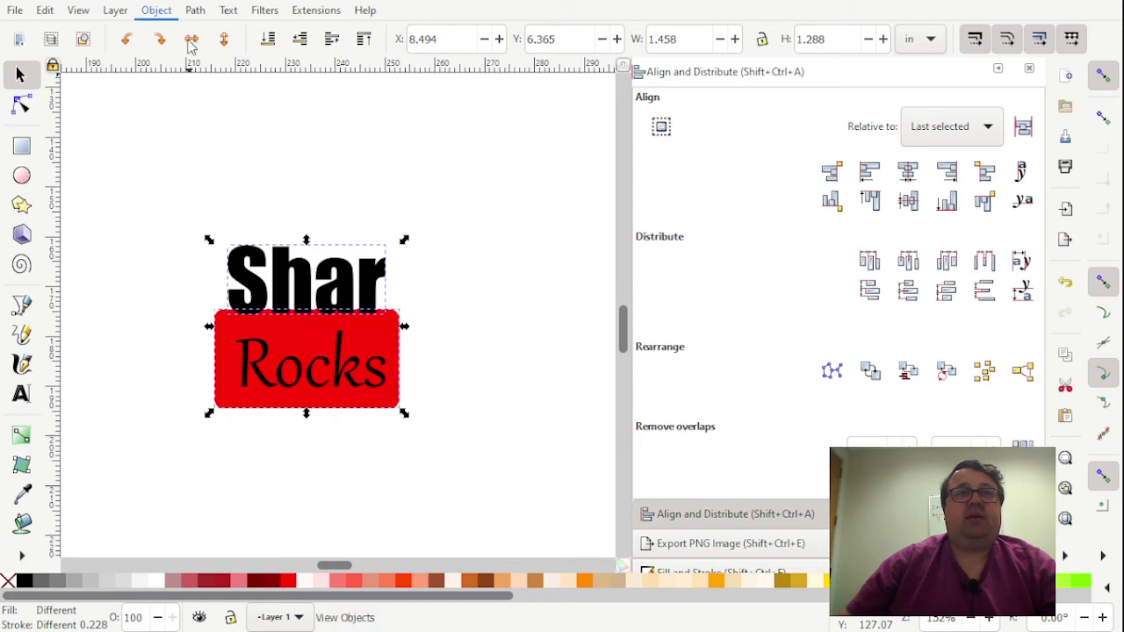
{"action": "key", "text": "ctrl+plus"}
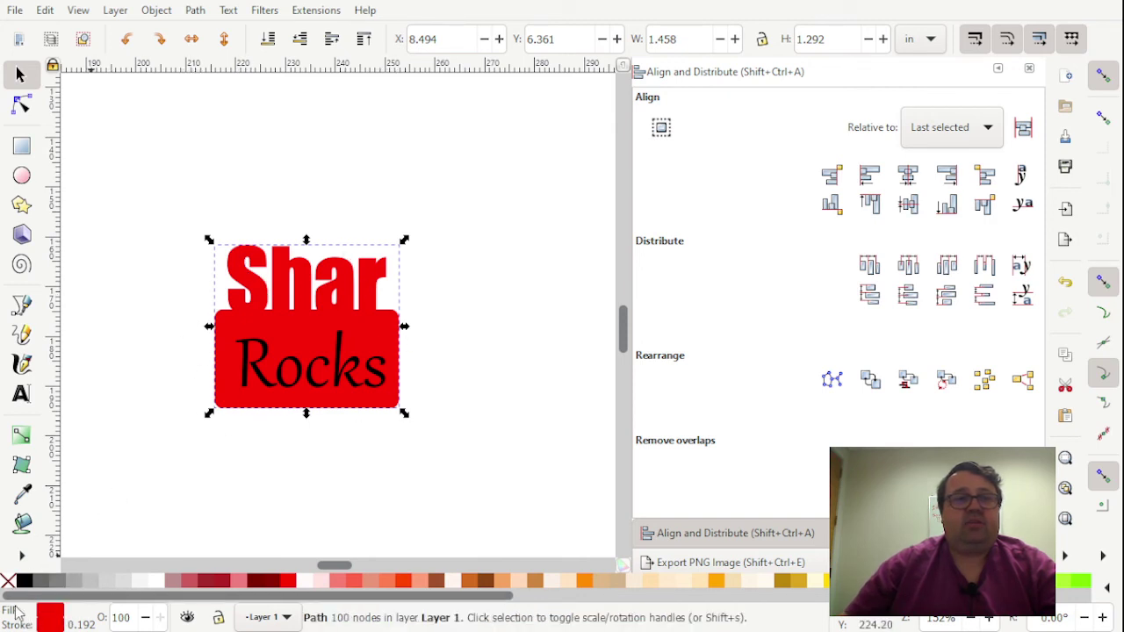
{"action": "left_click", "coordinate": [8, 581]}
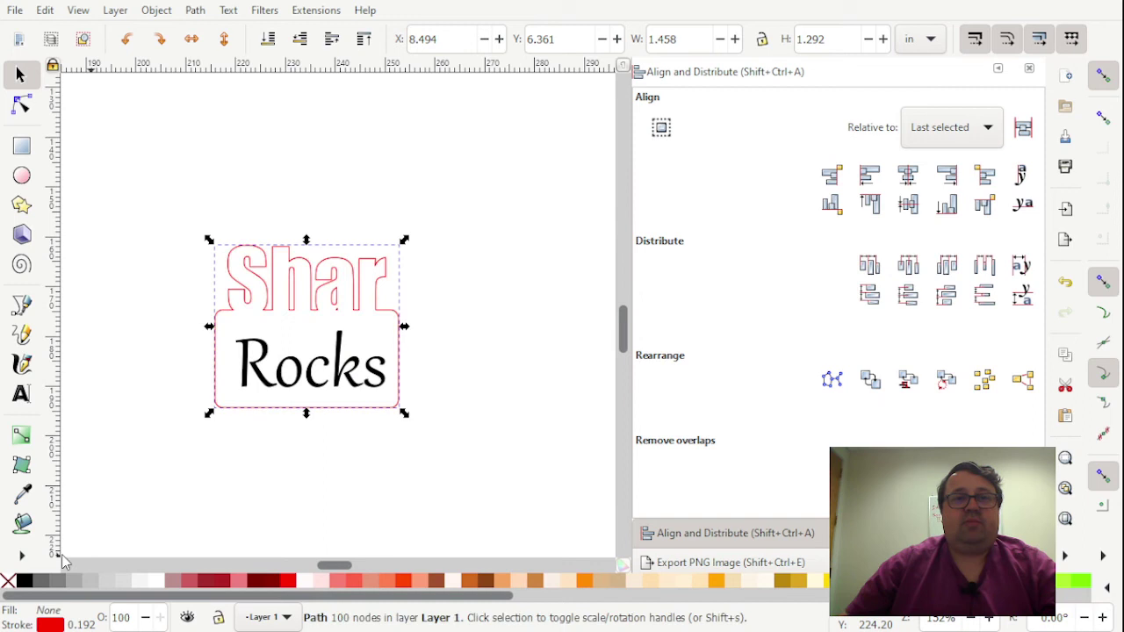
{"action": "key", "text": "Escape"}
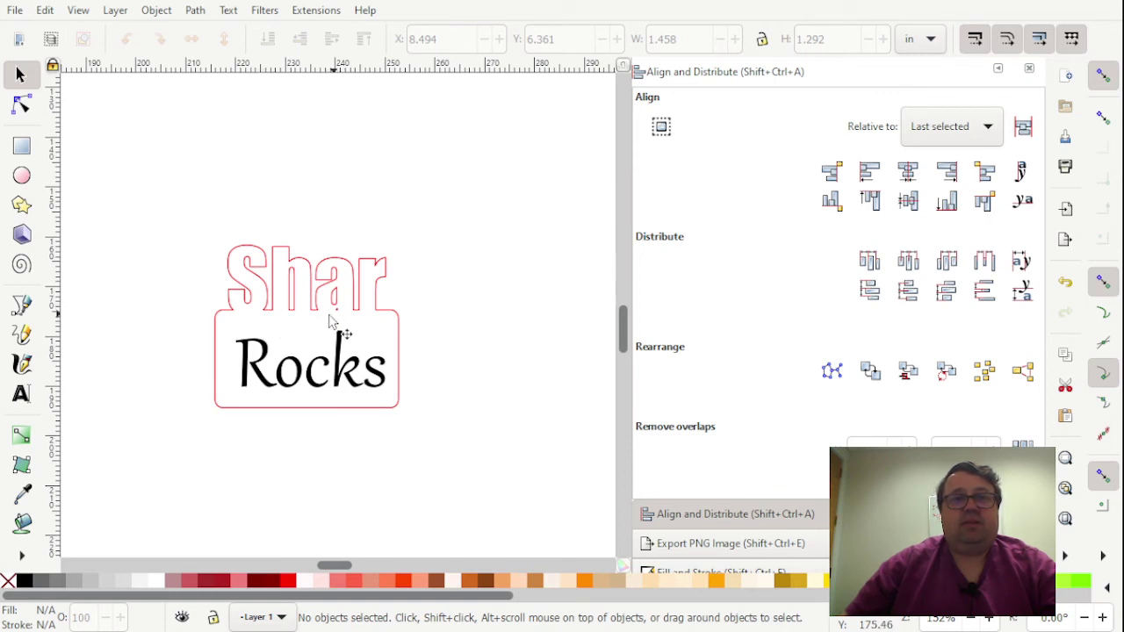
Zoom in on the sign and nudge the Rocks lettering slightly upward.
{"action": "left_click", "coordinate": [306, 385]}
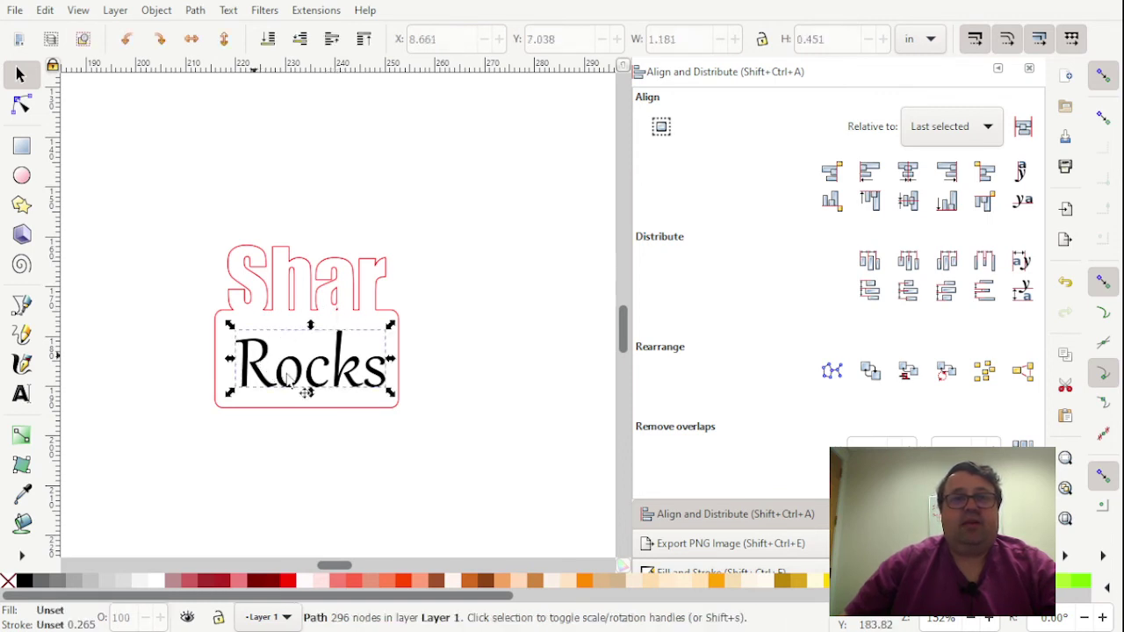
{"action": "left_click", "coordinate": [990, 622]}
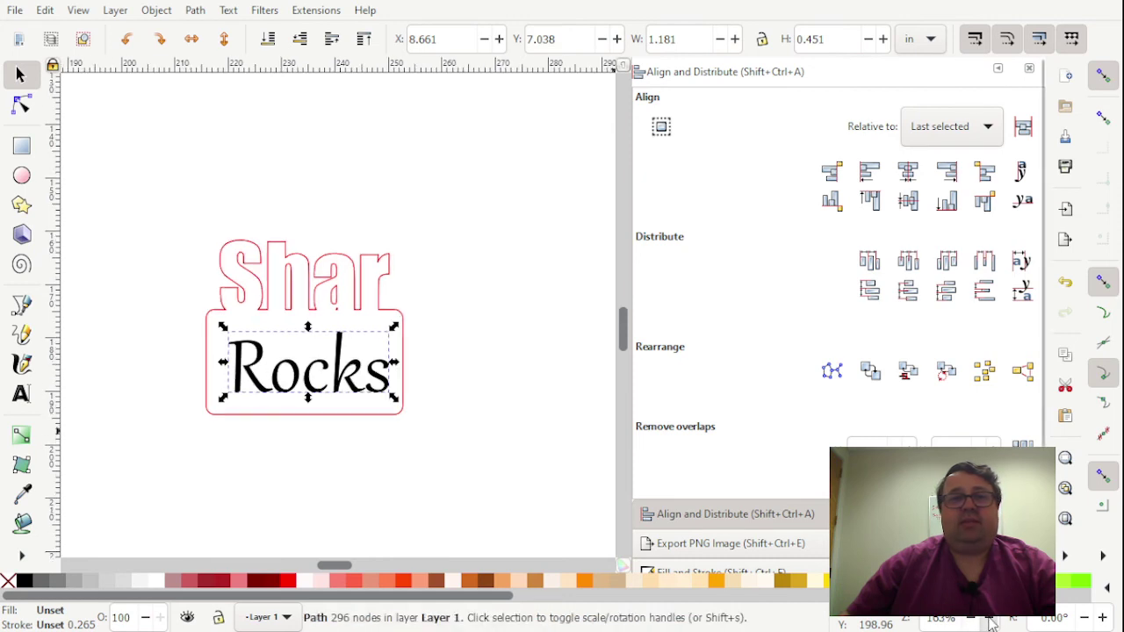
{"action": "left_click", "coordinate": [990, 622]}
{"action": "left_click_drag", "start_coordinate": [345, 403], "coordinate": [343, 397]}
Leave outline mode with Ctrl+5 to restore normal filled rendering, then select black Shar.
{"action": "left_click", "coordinate": [427, 339], "text": "shift"}
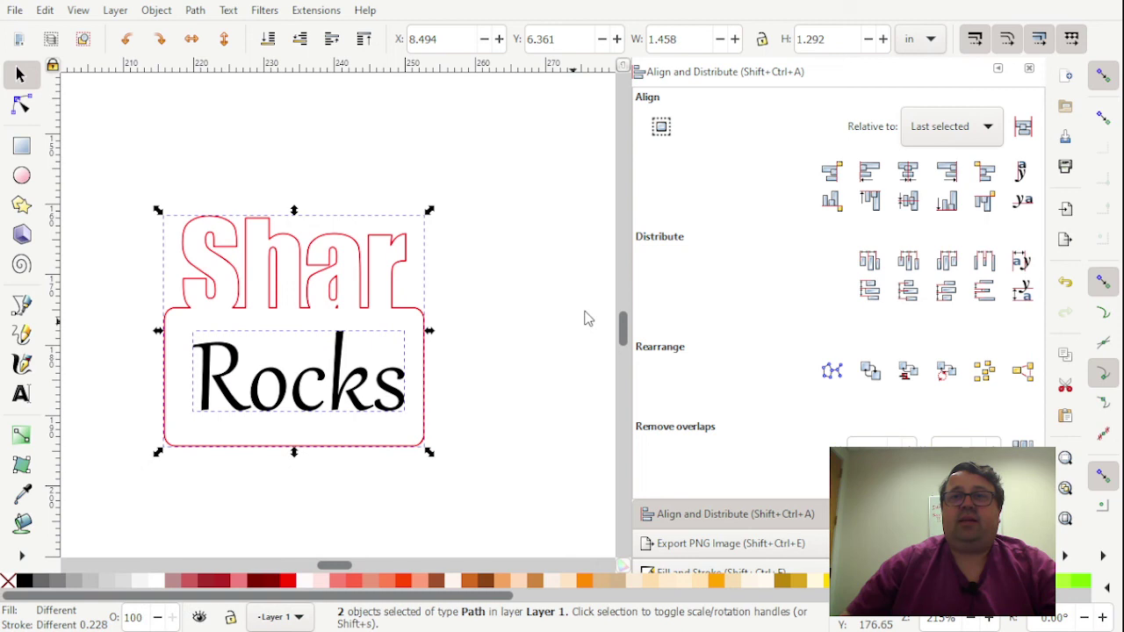
{"action": "left_click", "coordinate": [492, 283]}
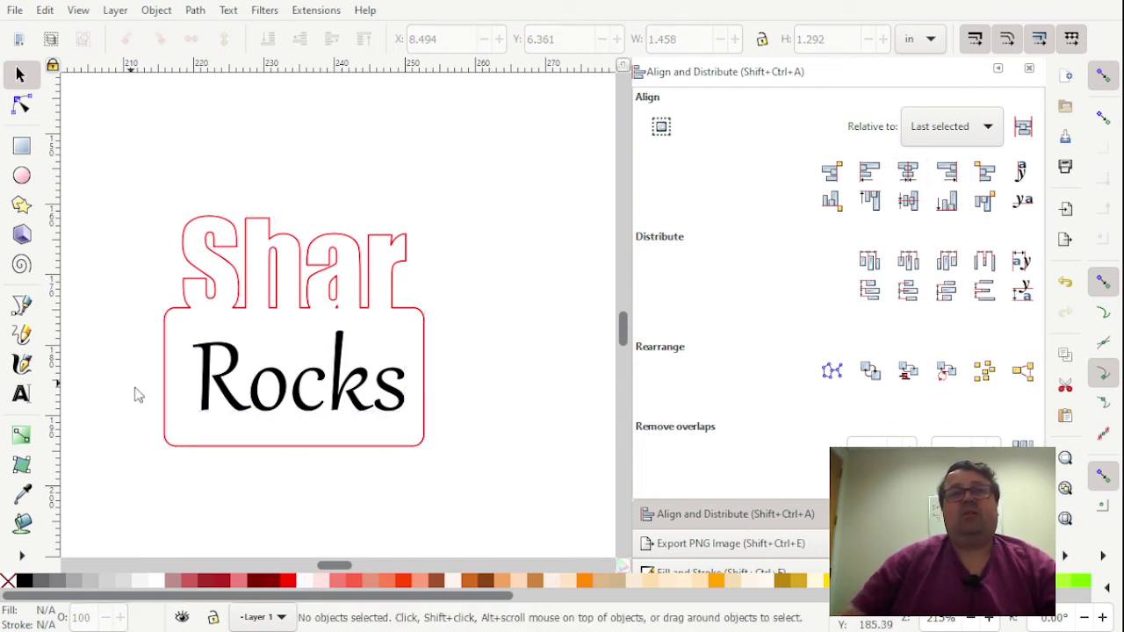
{"action": "left_click", "coordinate": [262, 391]}
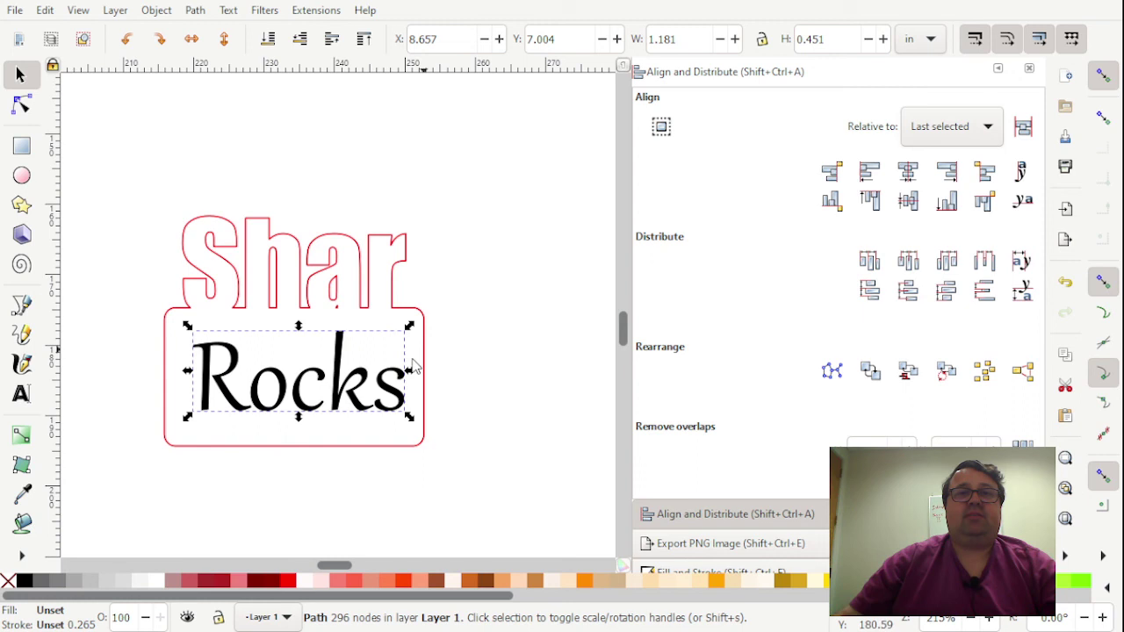
{"action": "left_click", "coordinate": [492, 251]}
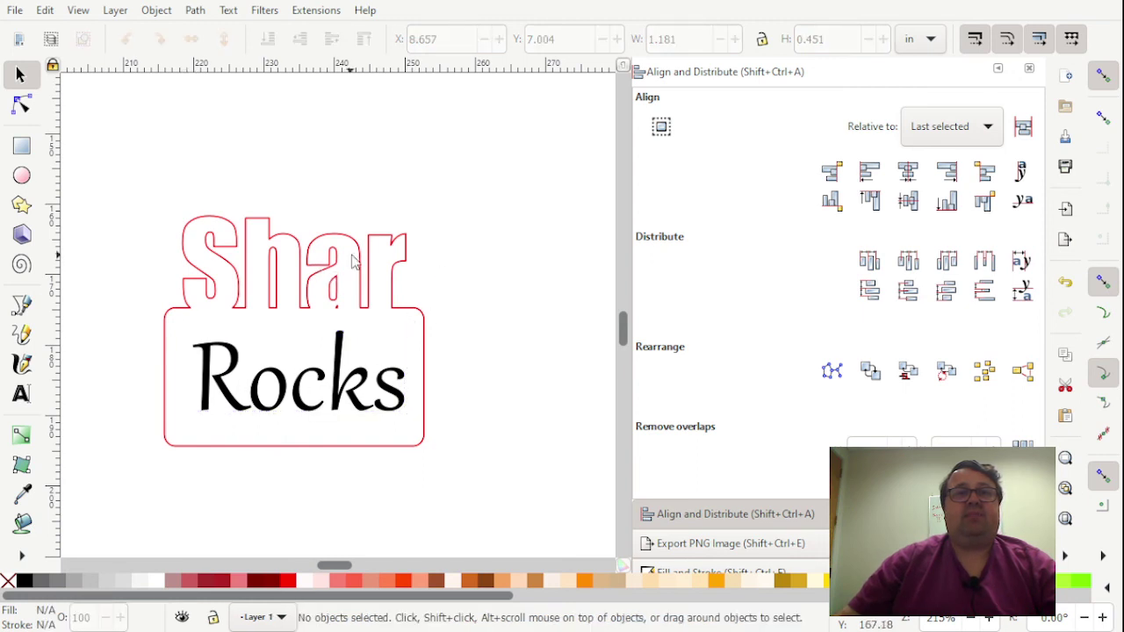
{"action": "key", "text": "ctrl+KP_5"}
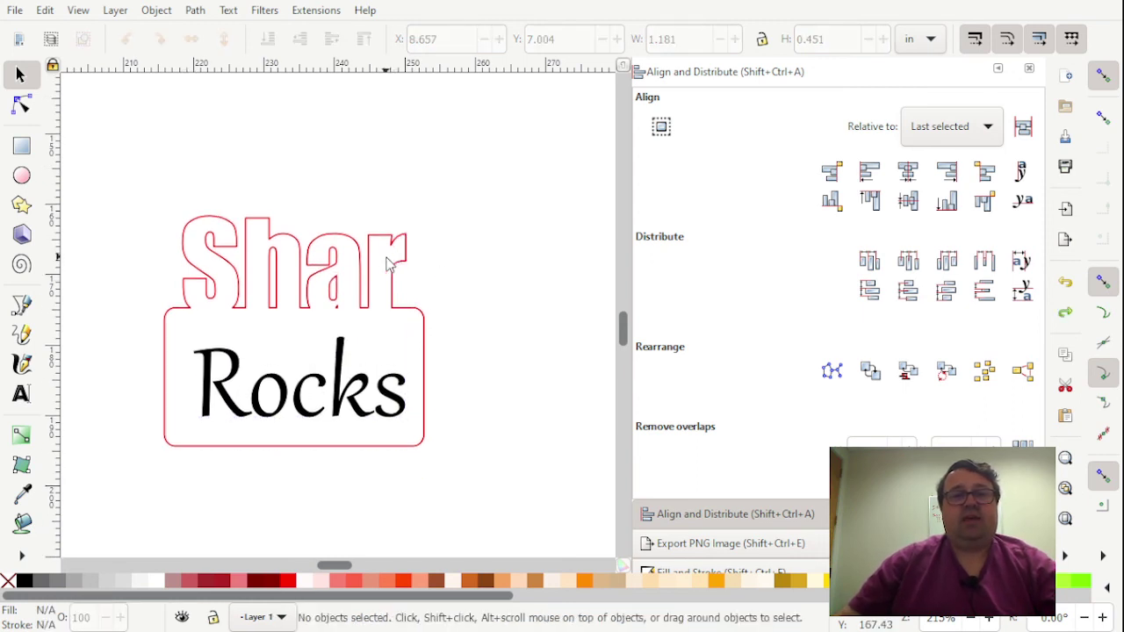
{"action": "left_click", "coordinate": [271, 243]}
Duplicate Shar, move the copy aside, and union the lower Shar with the red rectangle.
{"action": "key", "text": "ctrl+d"}
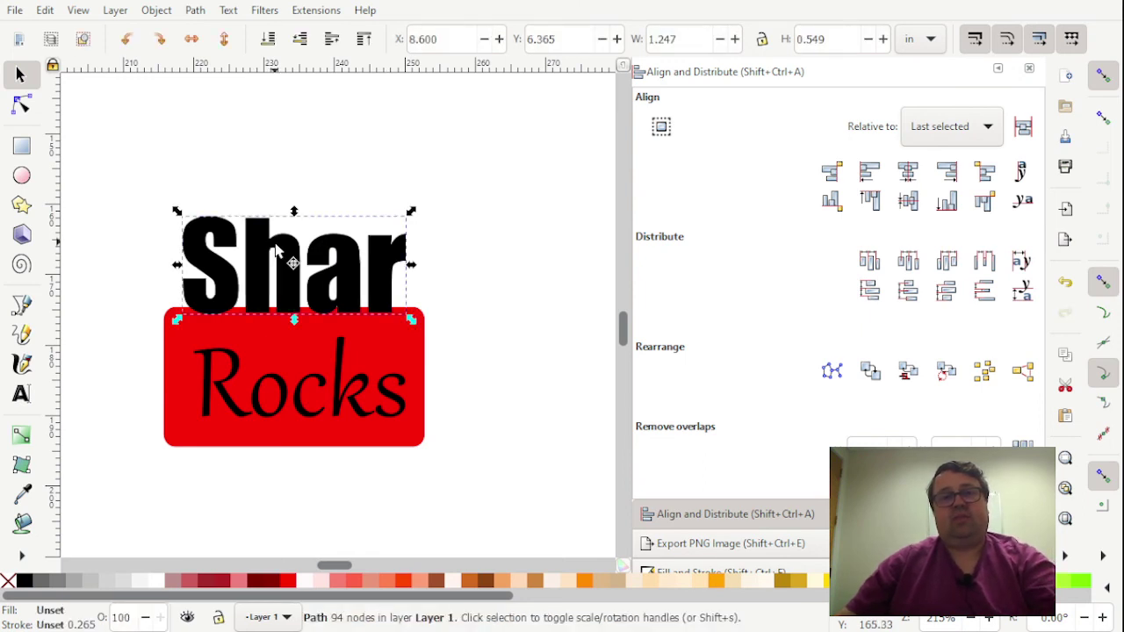
{"action": "left_click_drag", "start_coordinate": [272, 245], "coordinate": [467, 129]}
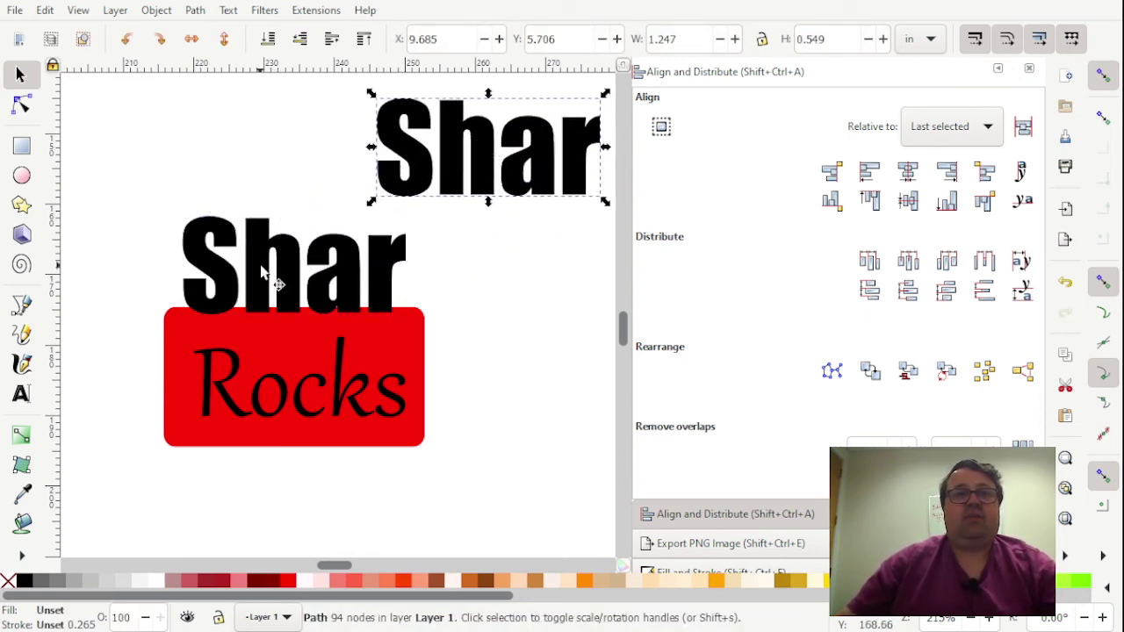
{"action": "left_click", "coordinate": [274, 281]}
{"action": "left_click", "coordinate": [332, 418], "text": "shift"}
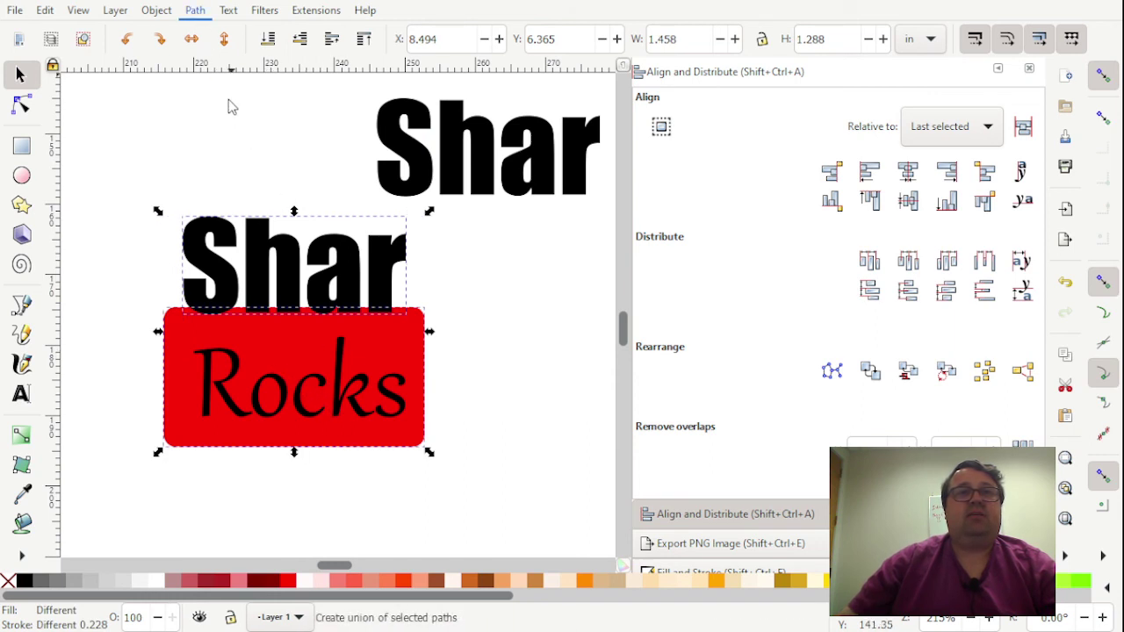
Align the black Shar copy centered and top-aligned over the red merged shape.
{"action": "left_click", "coordinate": [510, 173]}
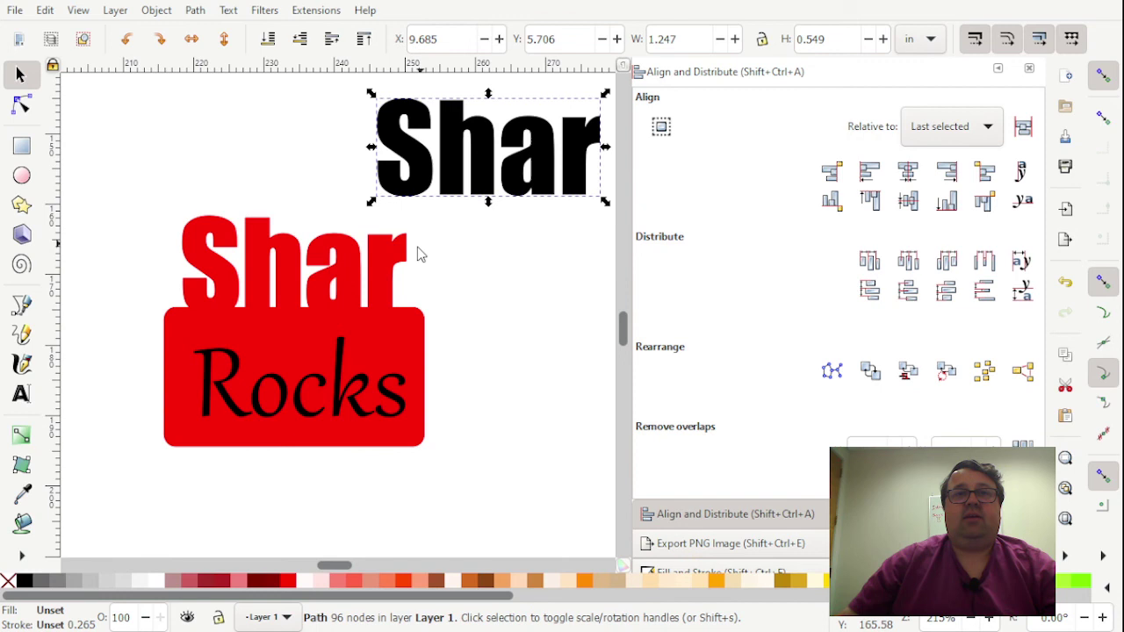
{"action": "left_click", "coordinate": [401, 271], "text": "shift"}
{"action": "left_click", "coordinate": [909, 173]}
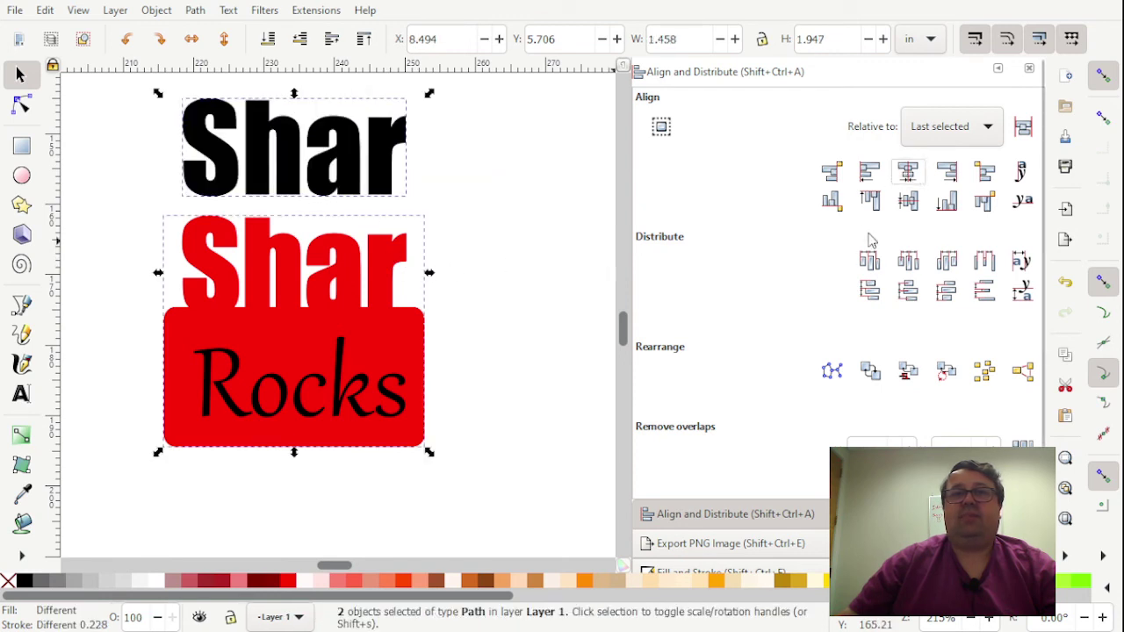
{"action": "left_click", "coordinate": [872, 200]}
{"action": "left_click", "coordinate": [442, 290]}
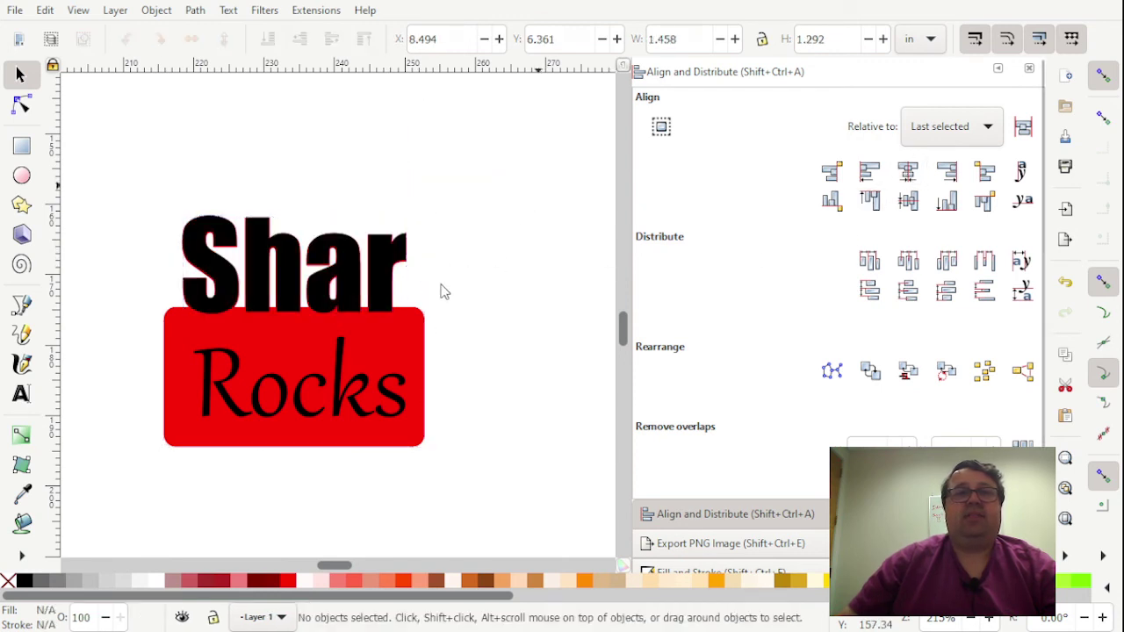
Nudge Rocks slightly, then combine it with black Shar into one 386-node path.
{"action": "left_click", "coordinate": [351, 394]}
{"action": "left_click", "coordinate": [356, 394]}
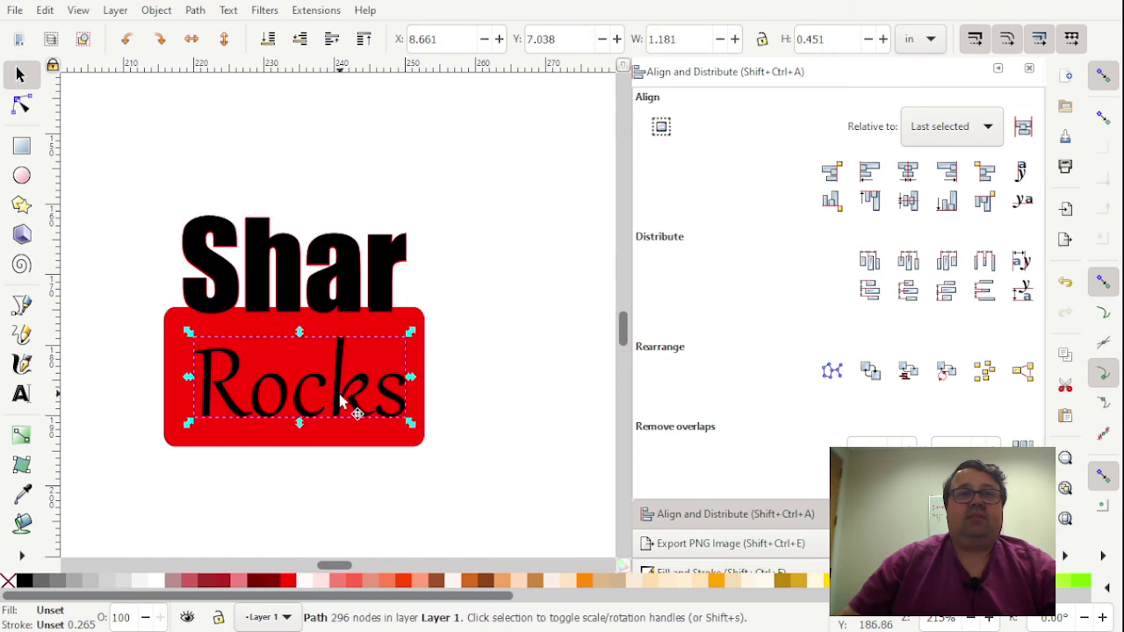
{"action": "key", "text": "Up"}
{"action": "key", "text": "Up"}
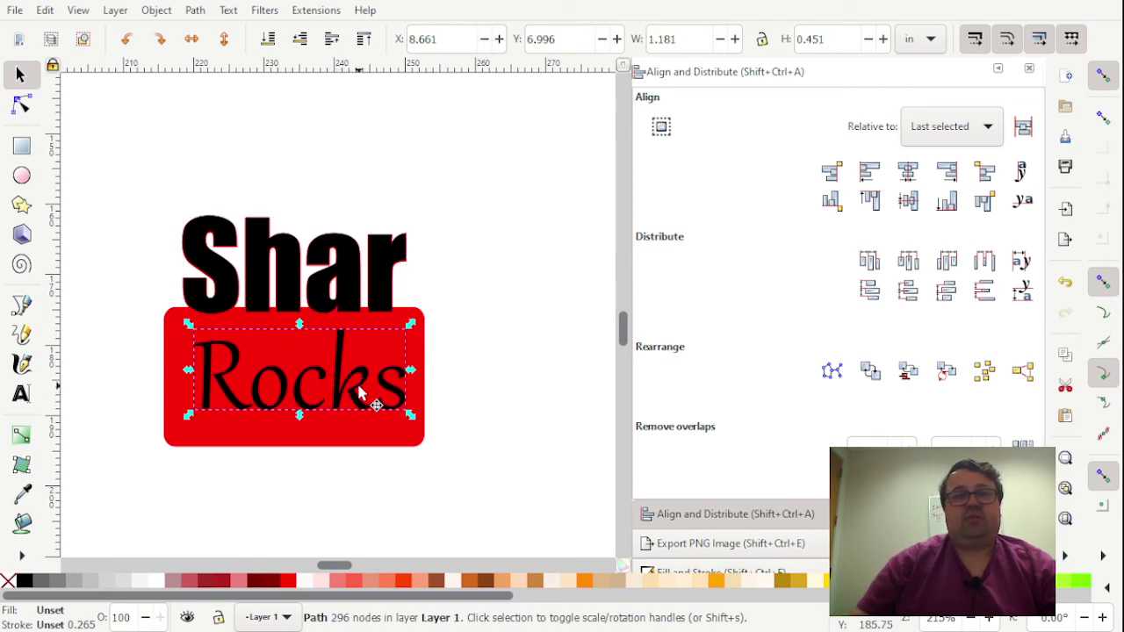
{"action": "key", "text": "Left"}
{"action": "key", "text": "Down"}
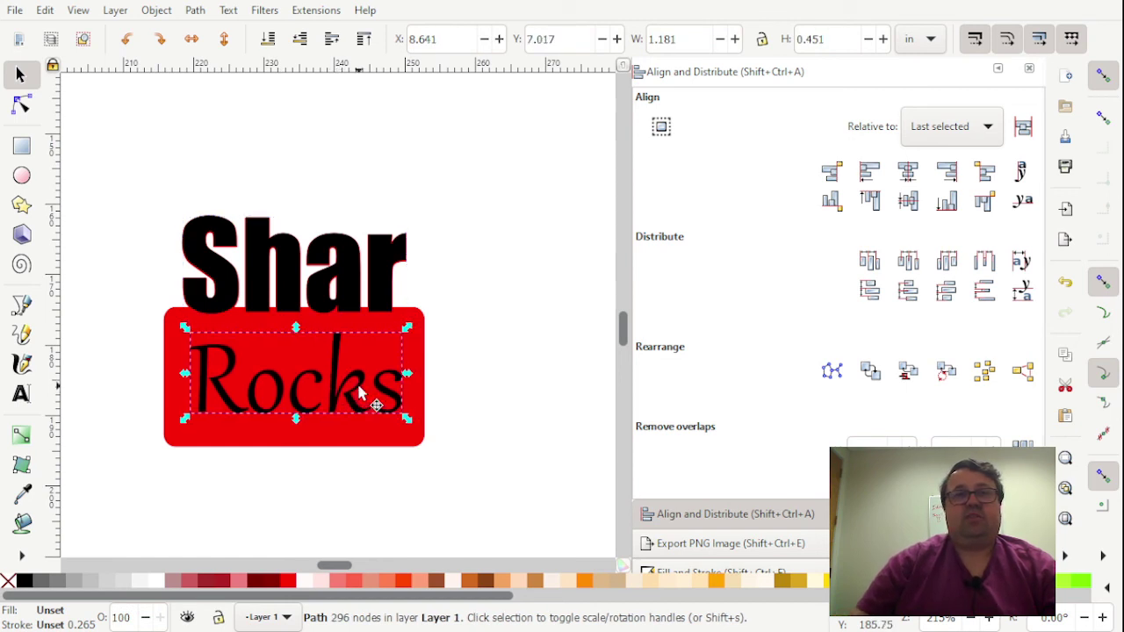
{"action": "left_click", "coordinate": [344, 274], "text": "shift"}
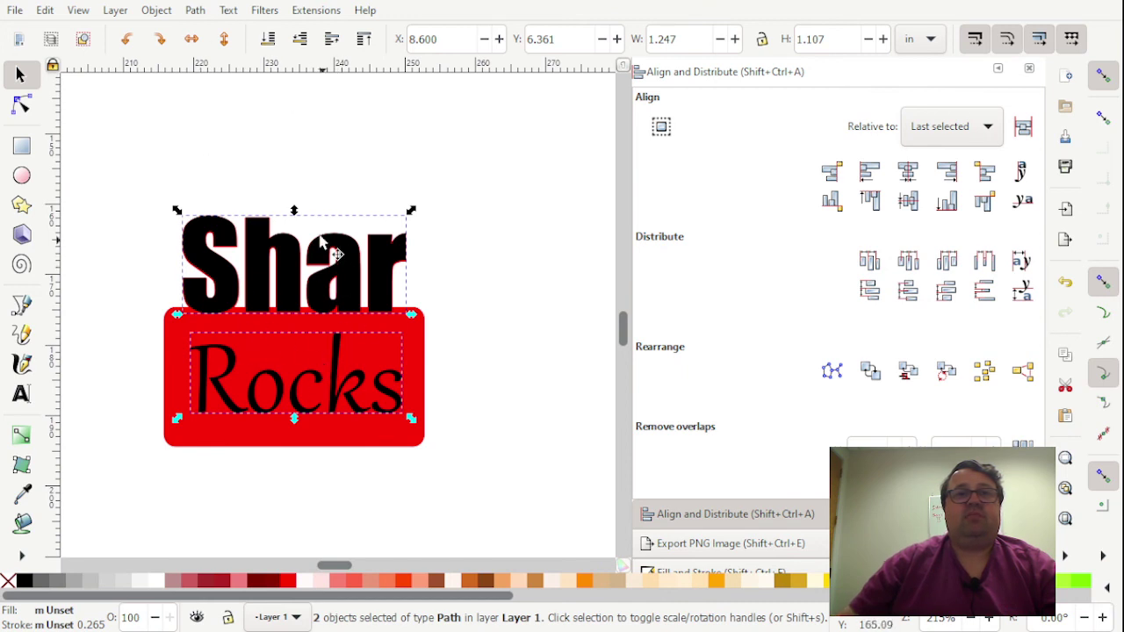
{"action": "key", "text": "ctrl+k"}
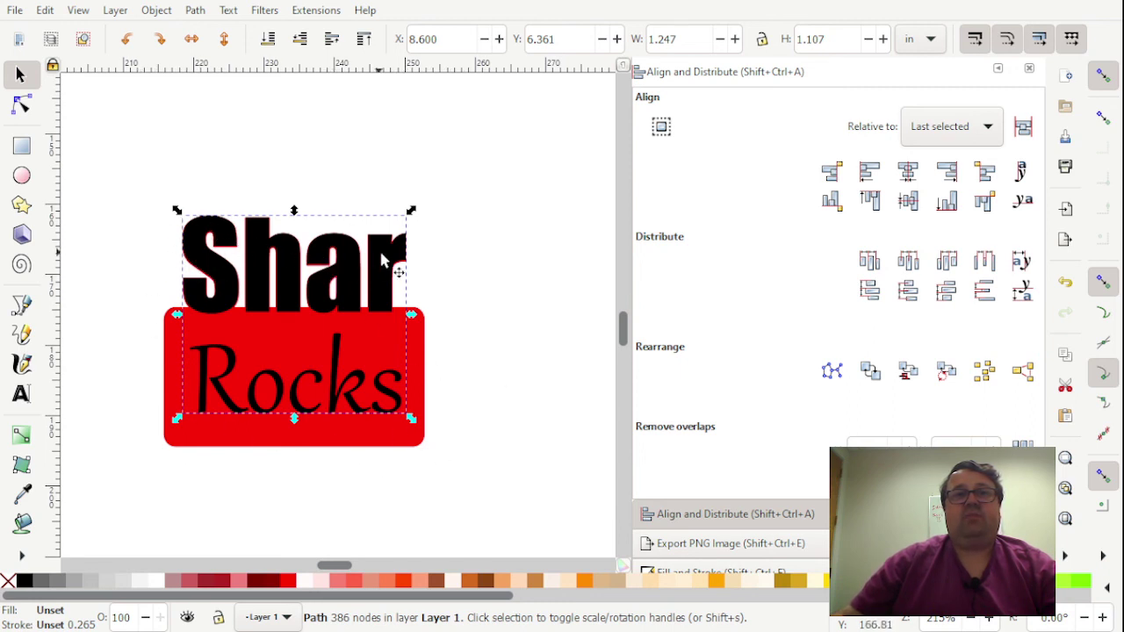
{"action": "left_click", "coordinate": [474, 343]}
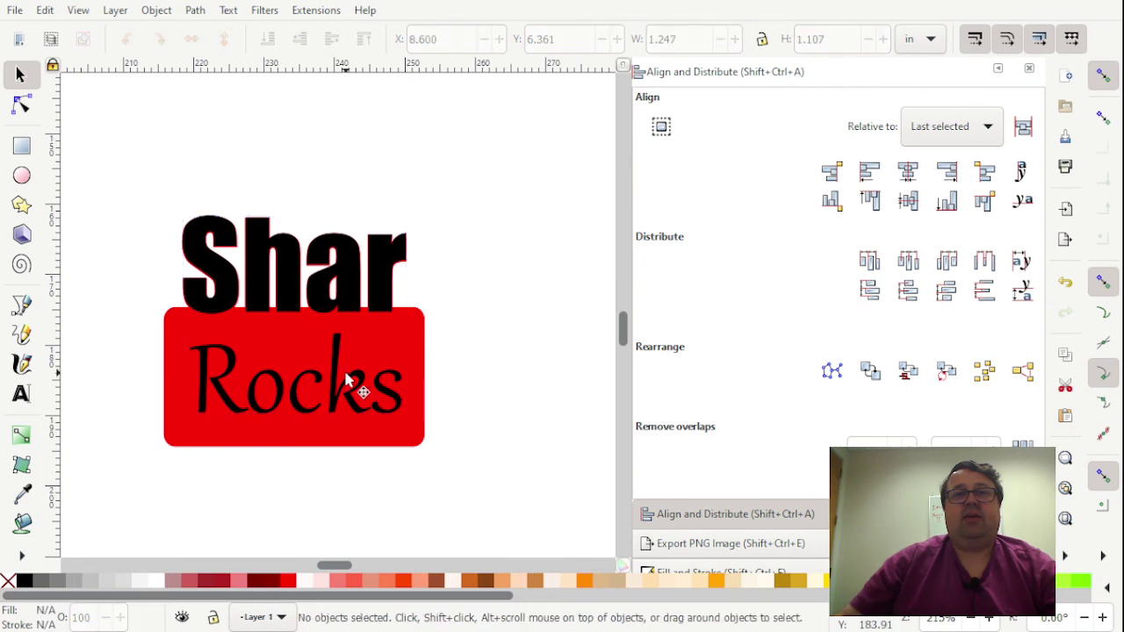
Deselect the combined path and zoom out until the whole page with all three designs shows.
{"action": "left_click", "coordinate": [362, 386]}
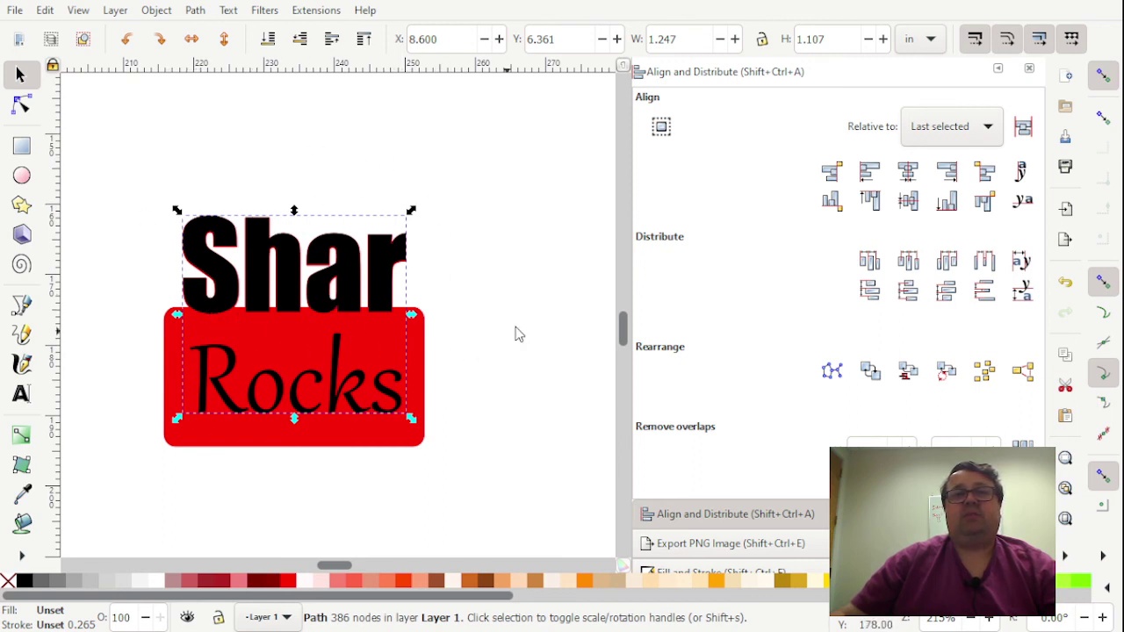
{"action": "left_click", "coordinate": [441, 174]}
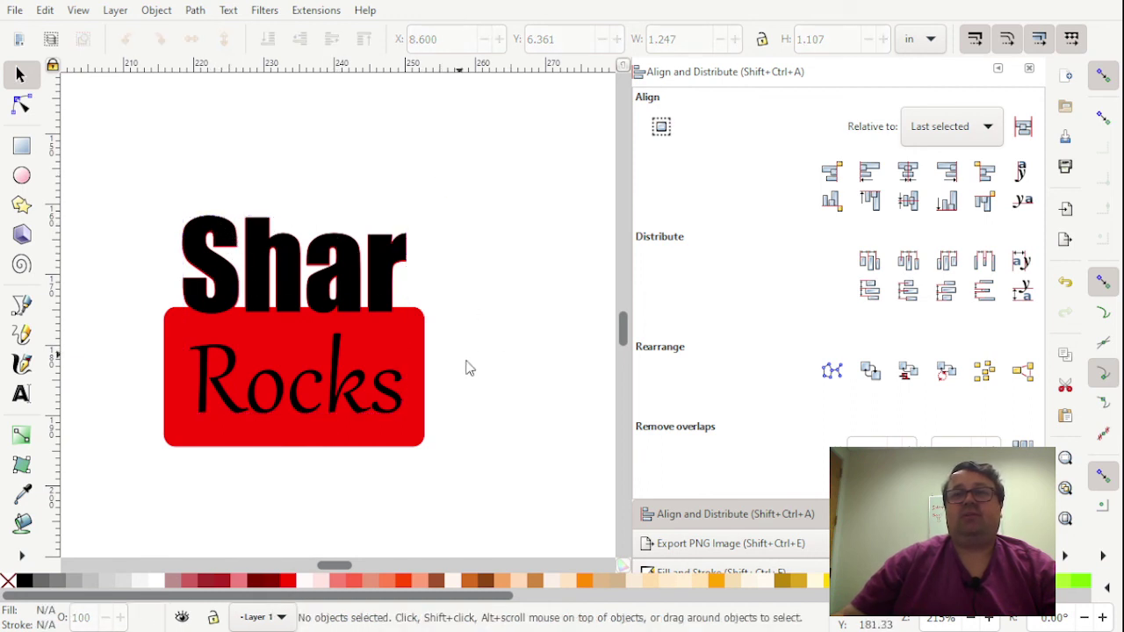
{"action": "left_click", "coordinate": [971, 619]}
{"action": "left_click", "coordinate": [971, 619]}
{"action": "left_click", "coordinate": [971, 619]}
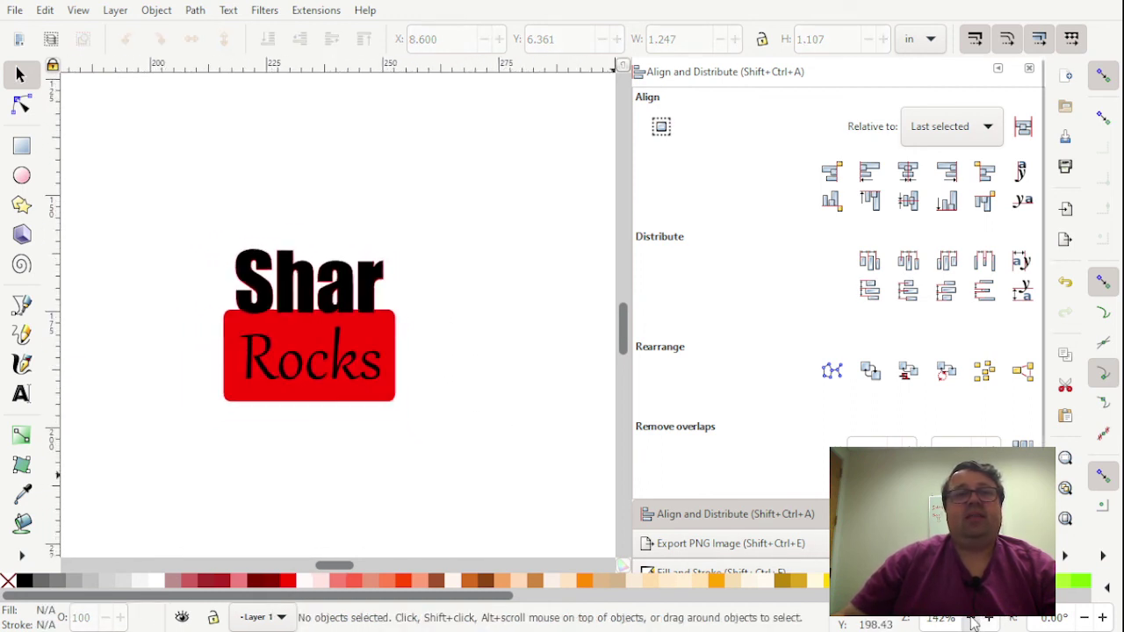
{"action": "left_click", "coordinate": [971, 619]}
{"action": "left_click", "coordinate": [971, 619]}
{"action": "left_click", "coordinate": [971, 619]}
{"action": "left_click", "coordinate": [971, 619]}
{"action": "left_click", "coordinate": [971, 619]}
{"action": "left_click", "coordinate": [972, 619]}
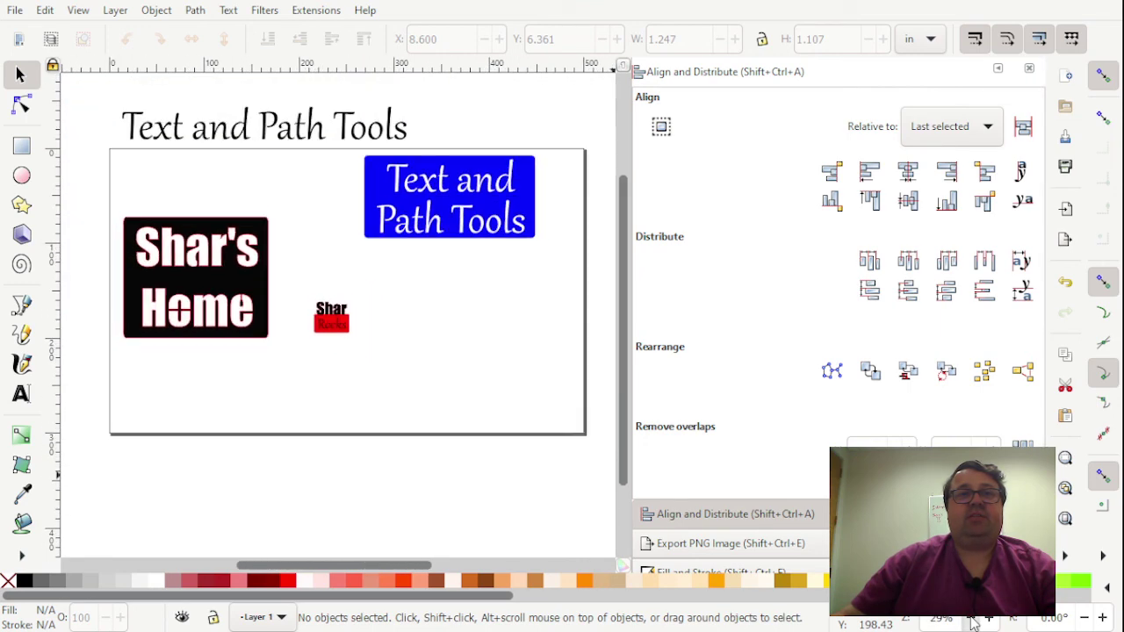
{"action": "scroll", "coordinate": [583, 418], "scroll_direction": "up", "scroll_amount": 1}
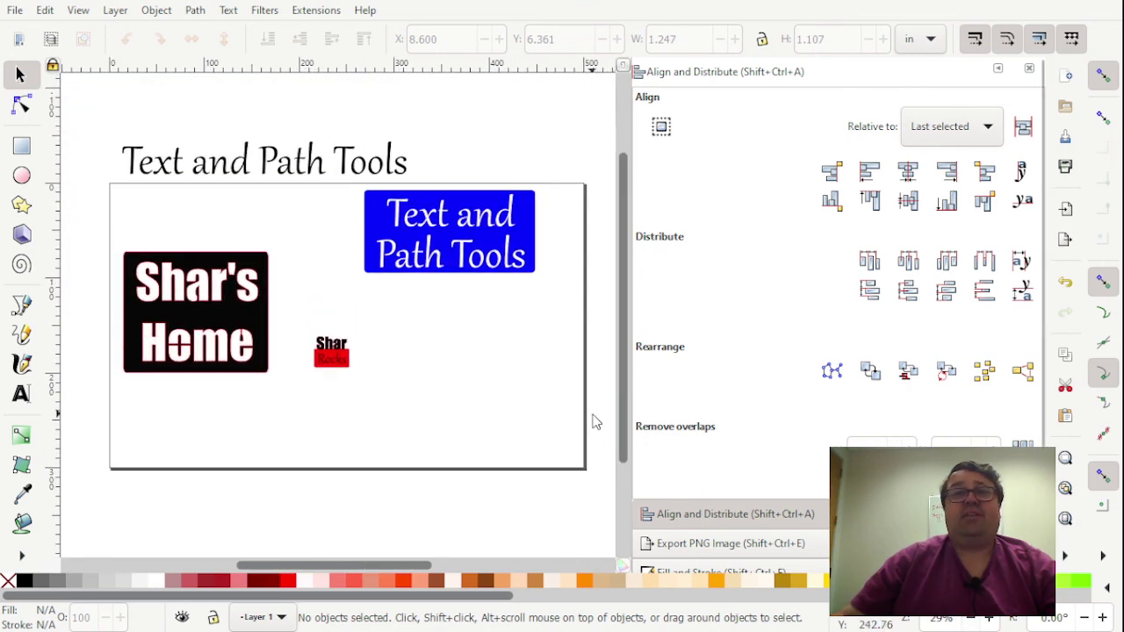